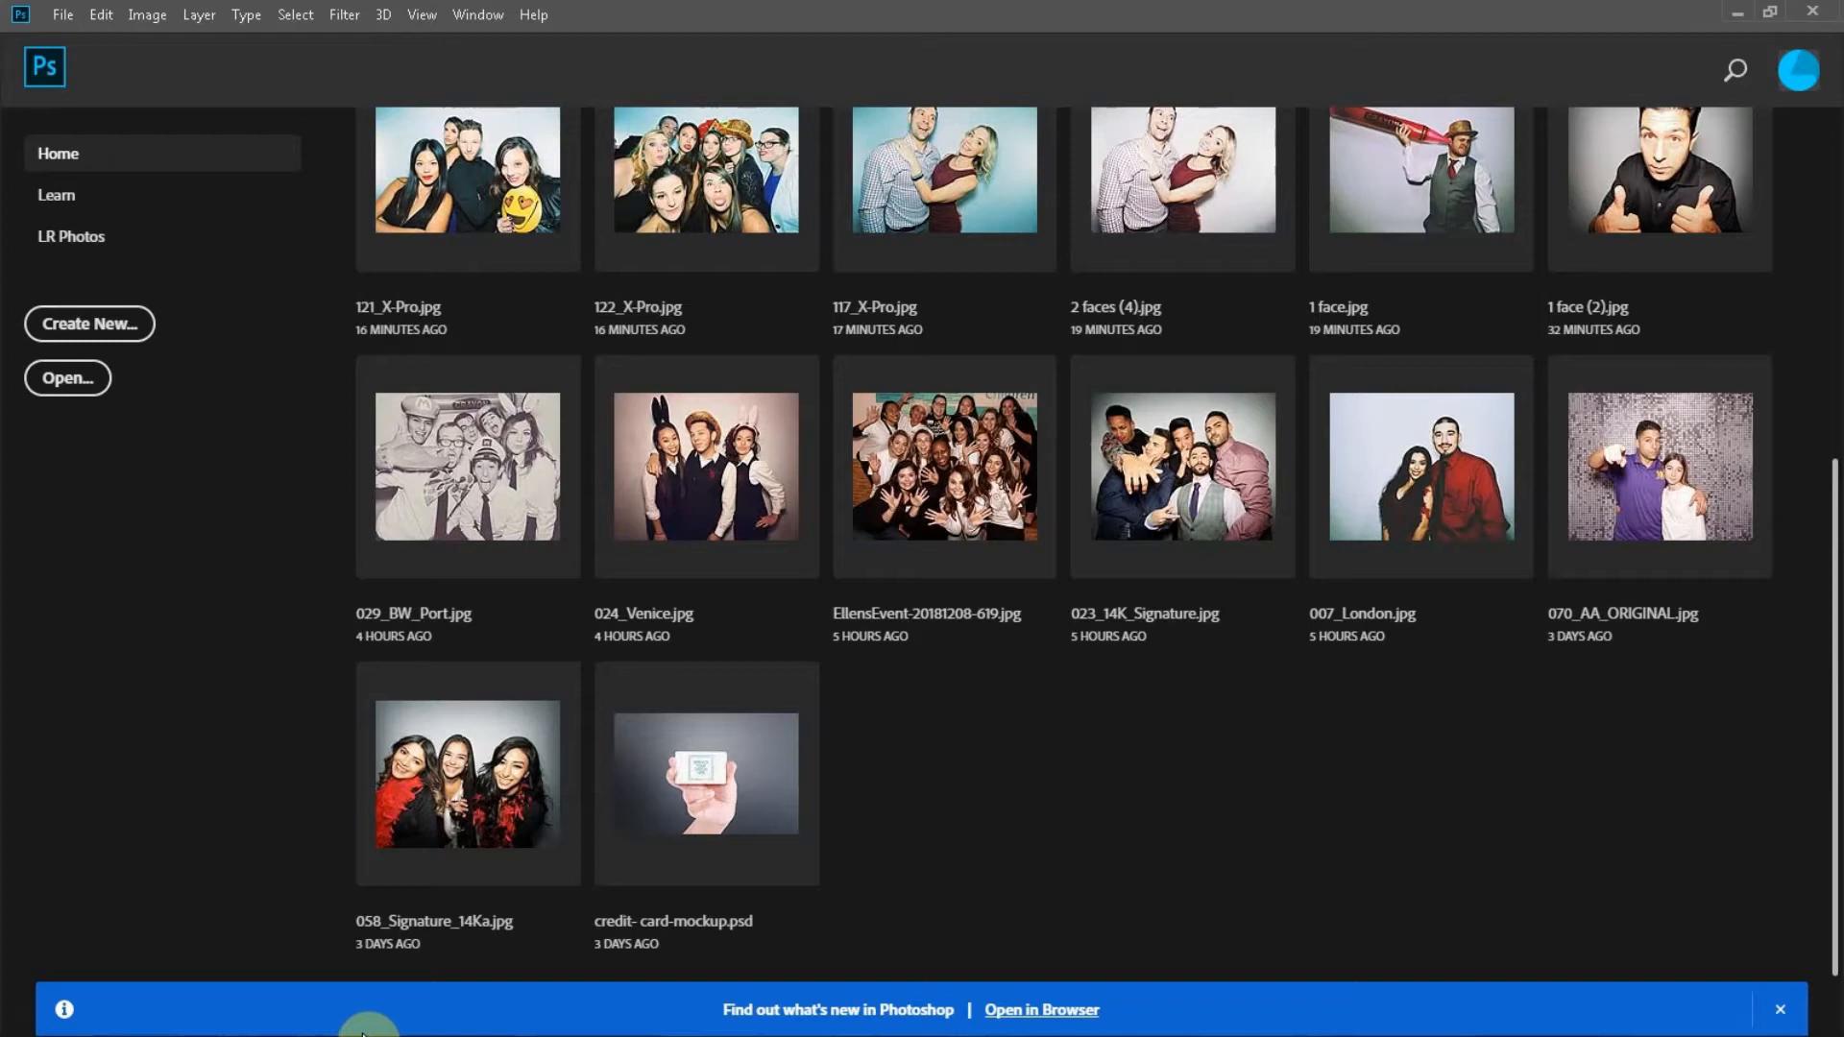
Bring up the Tutorial Assets folder and open its faces image in Photoshop
key("super")
left_click(199, 1016)
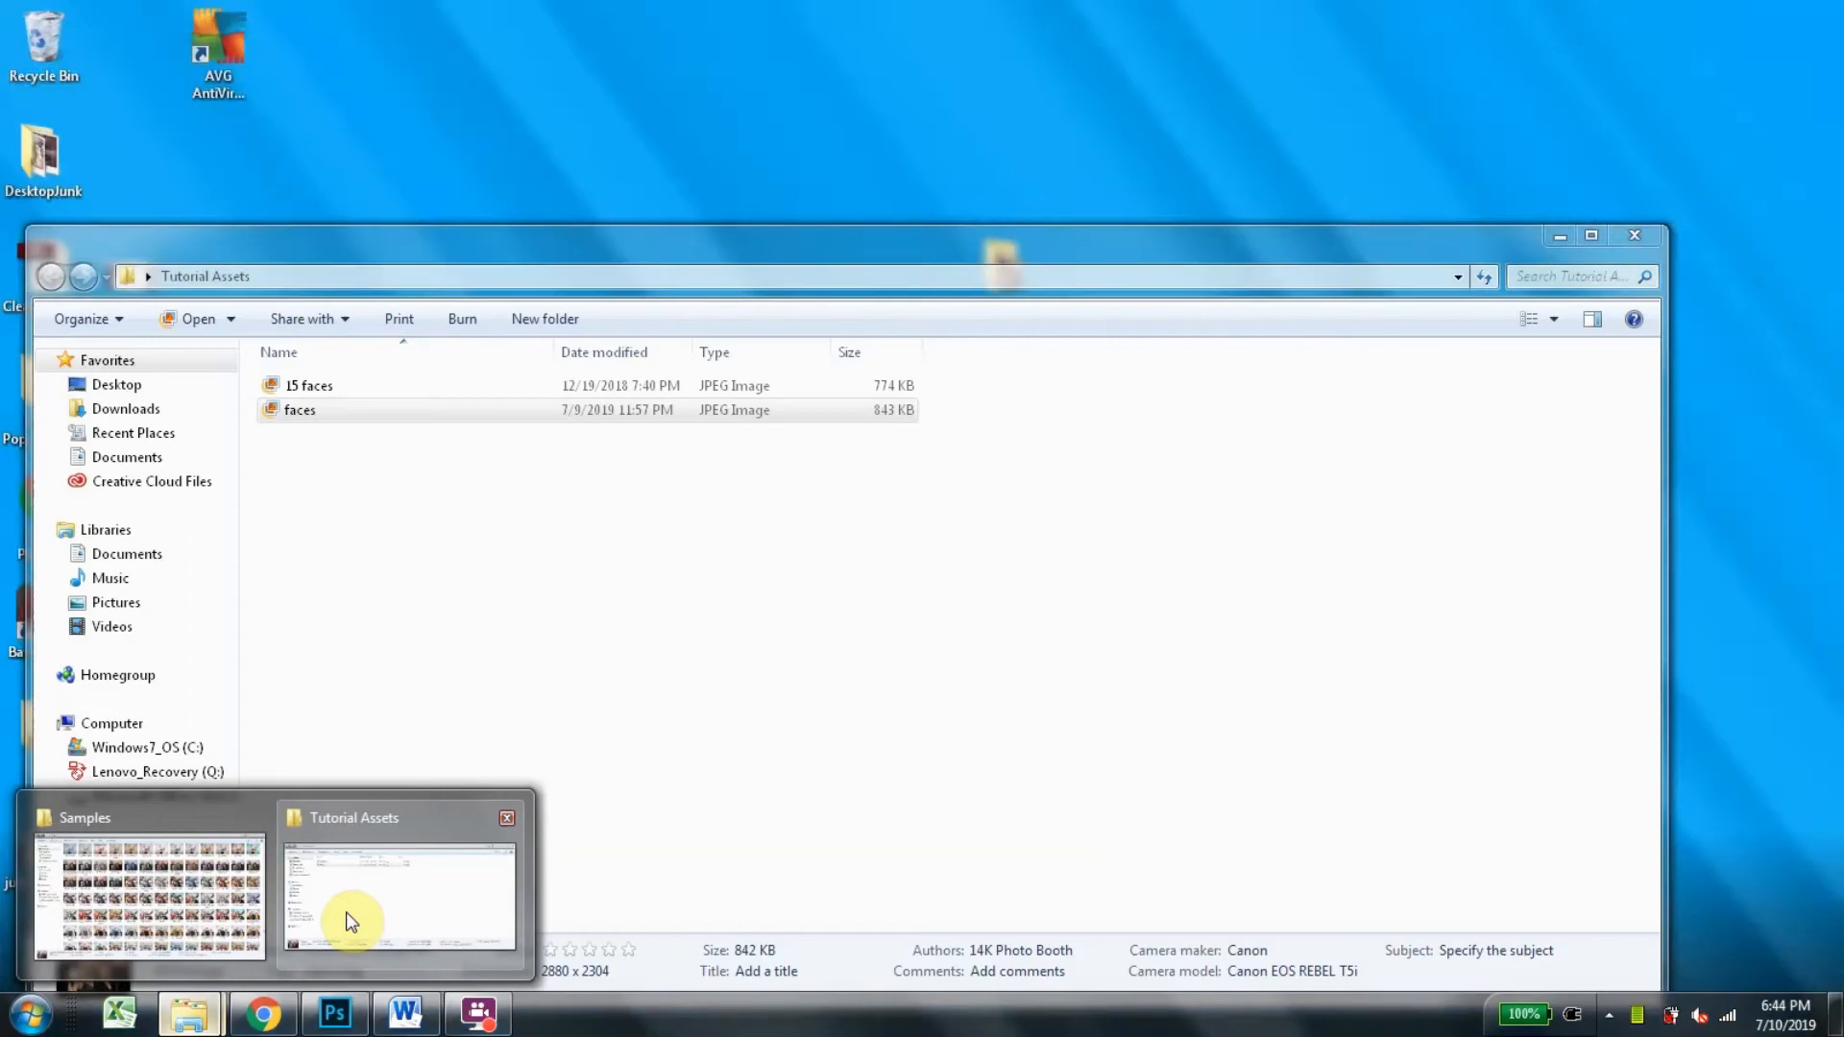
left_click(357, 911)
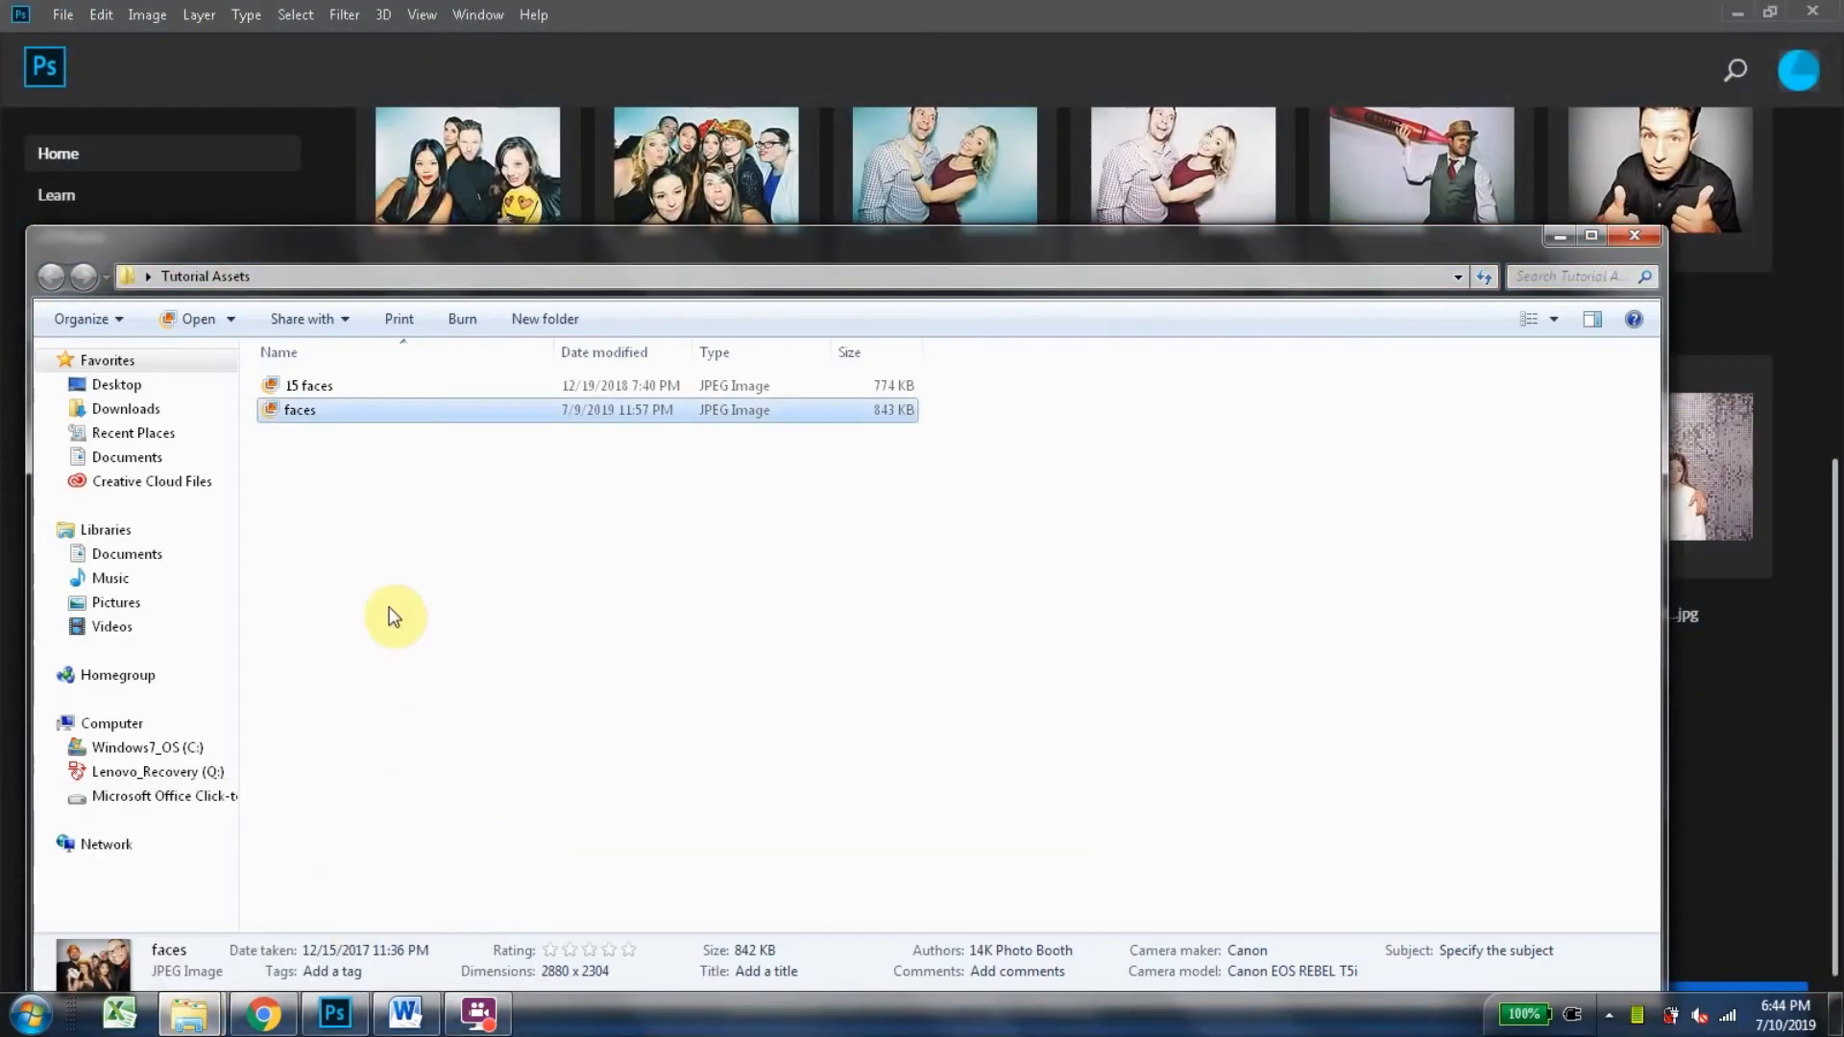
left_click_drag(272, 239, 828, 203)
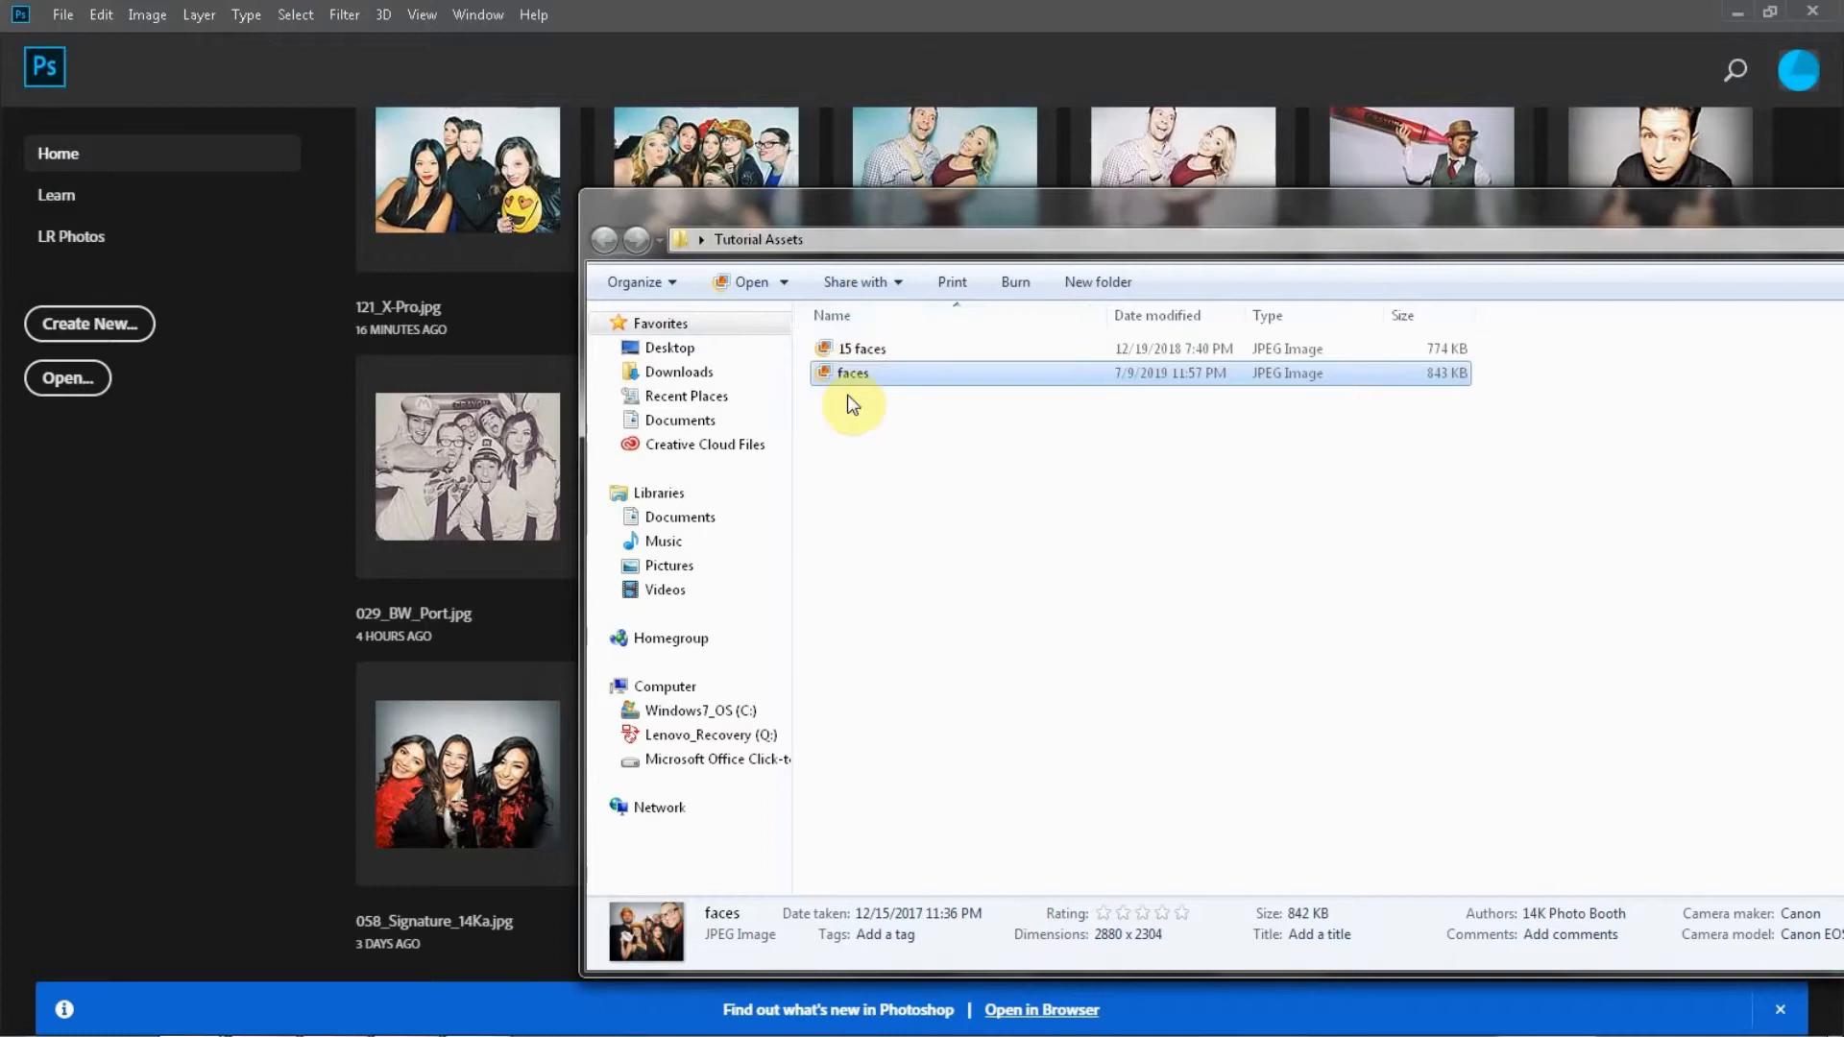
left_click_drag(853, 373, 204, 652)
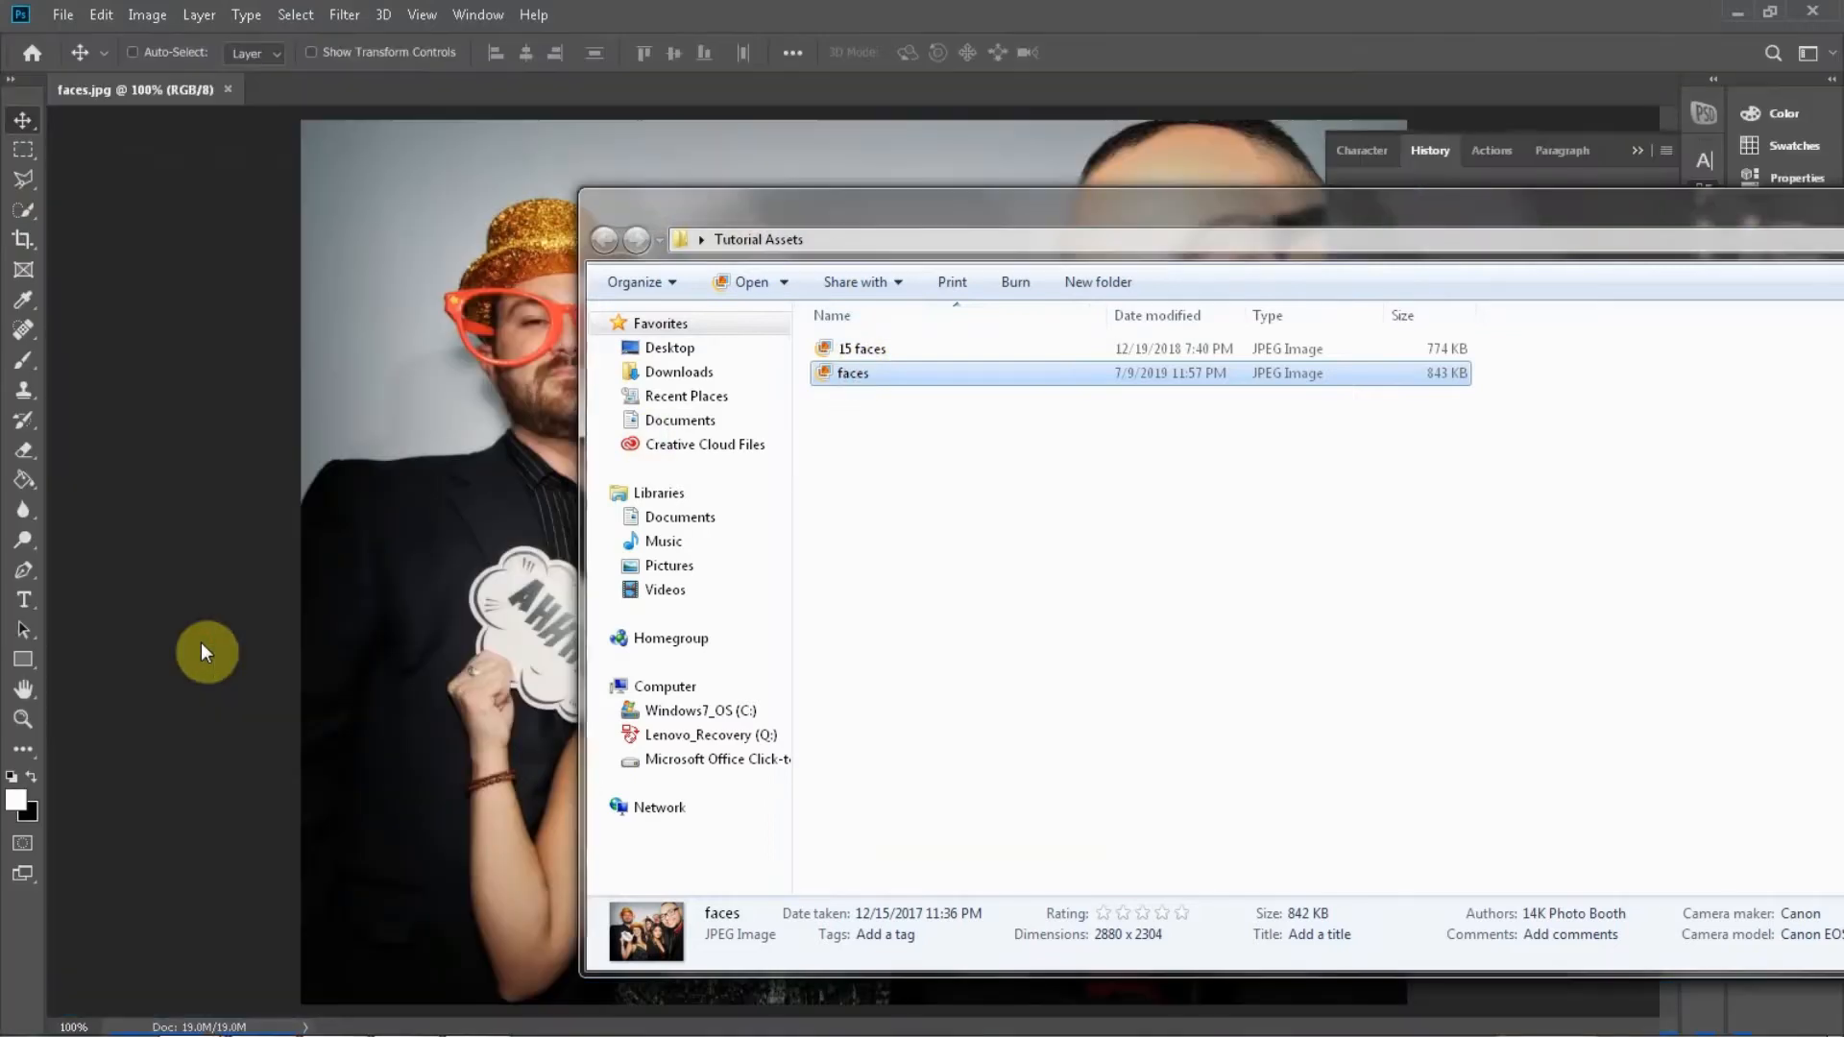
left_click(140, 563)
Open the Liquify filter on the faces photo and compare the face adjustments with the original using the preview
left_click(346, 14)
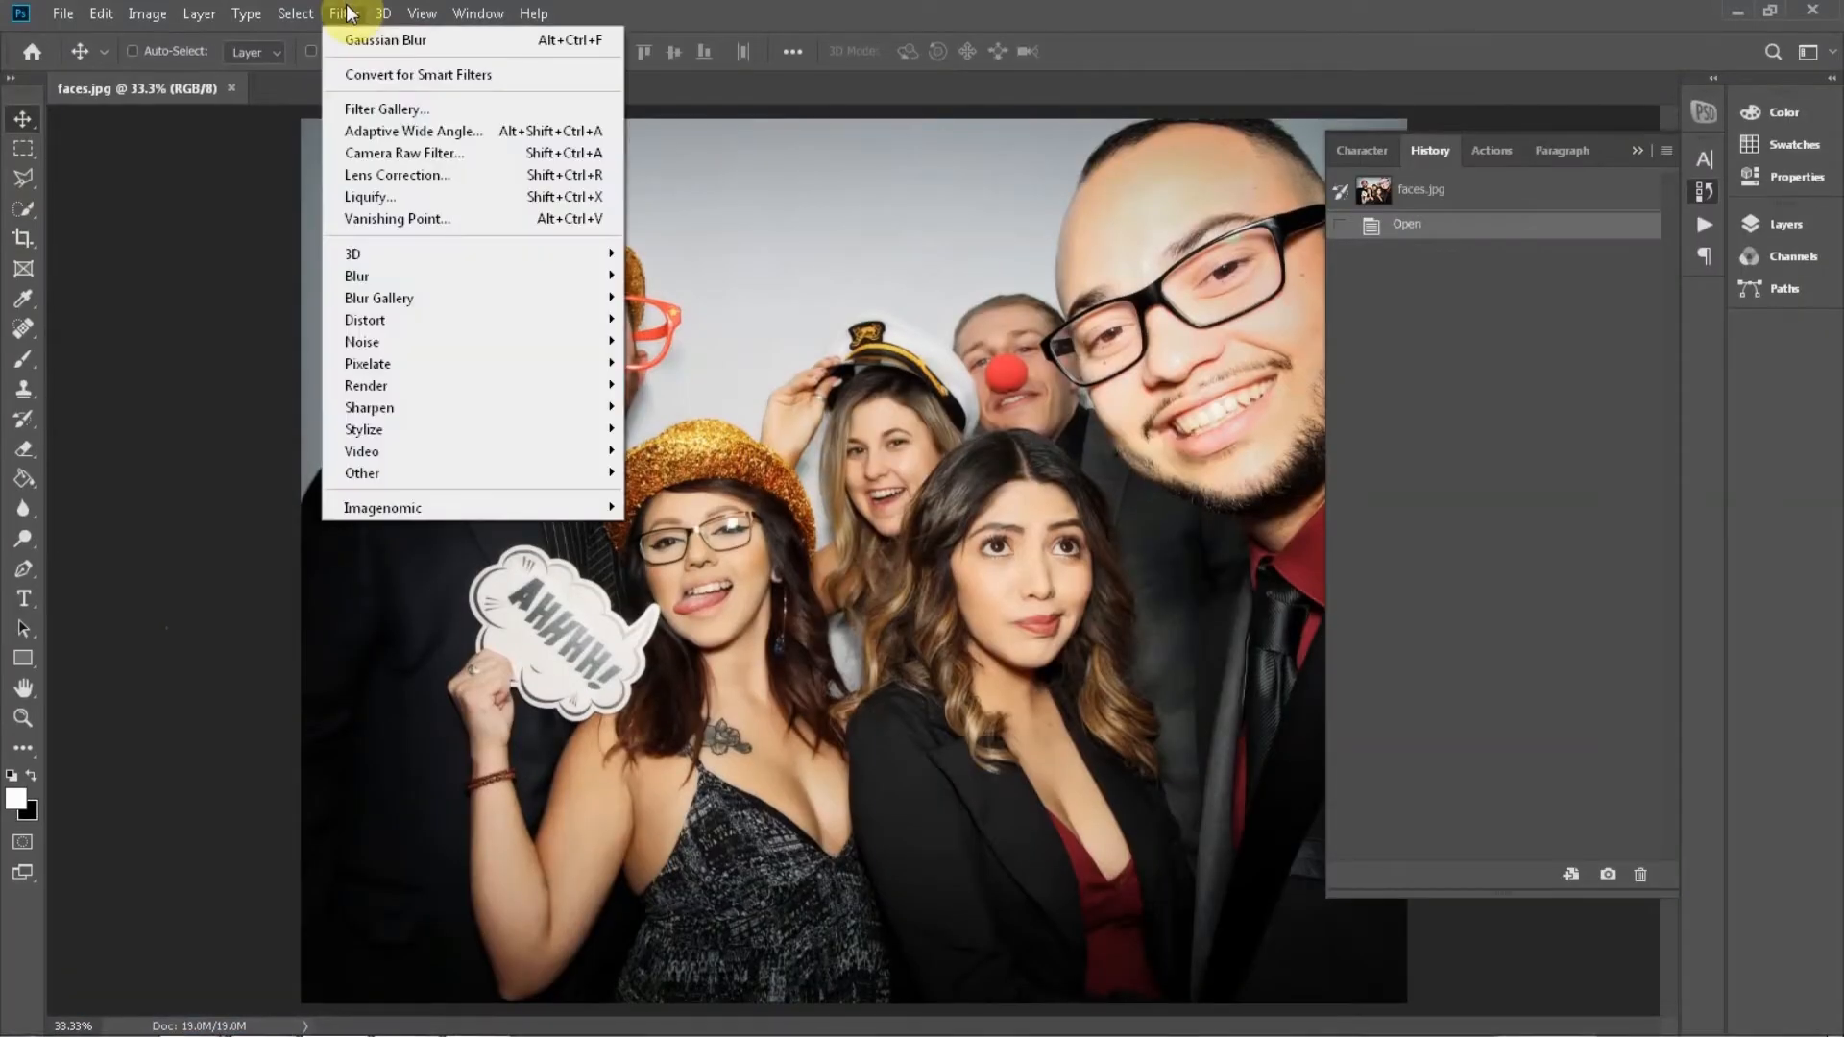
left_click(403, 197)
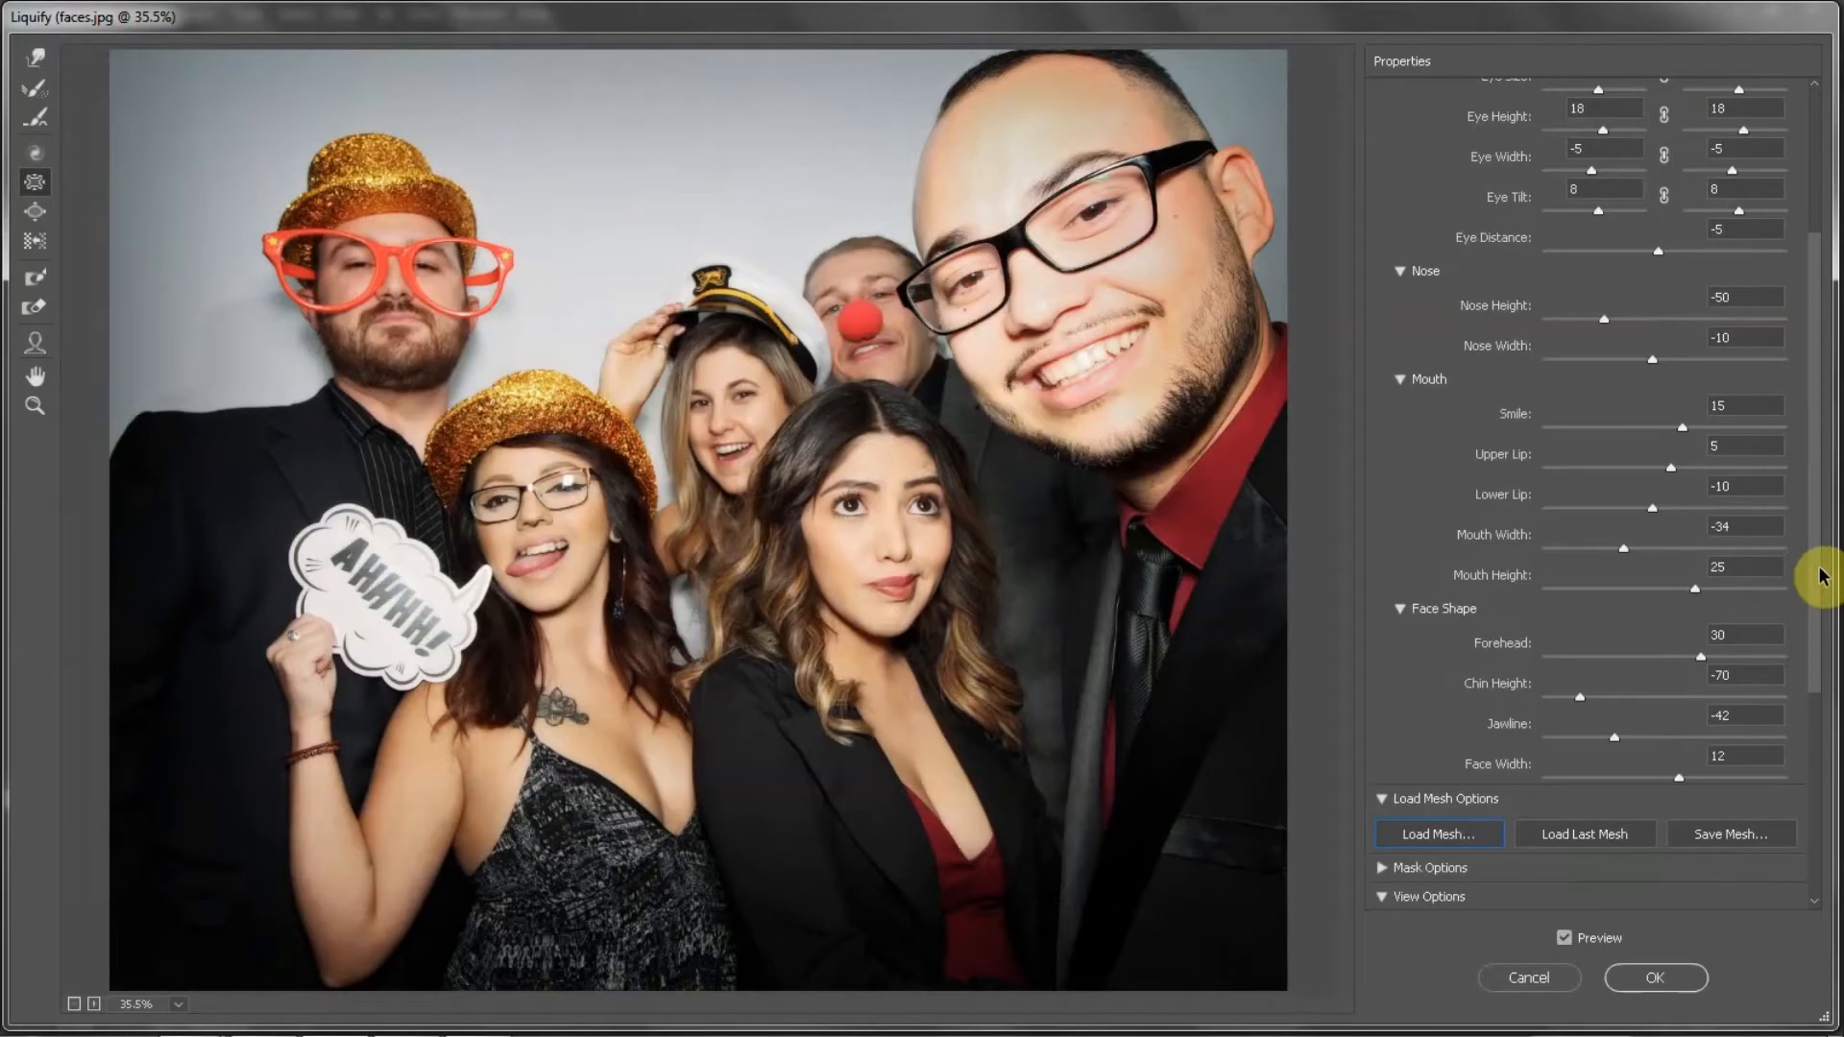
left_click_drag(1814, 572, 1816, 522)
left_click(1565, 939)
left_click(1564, 938)
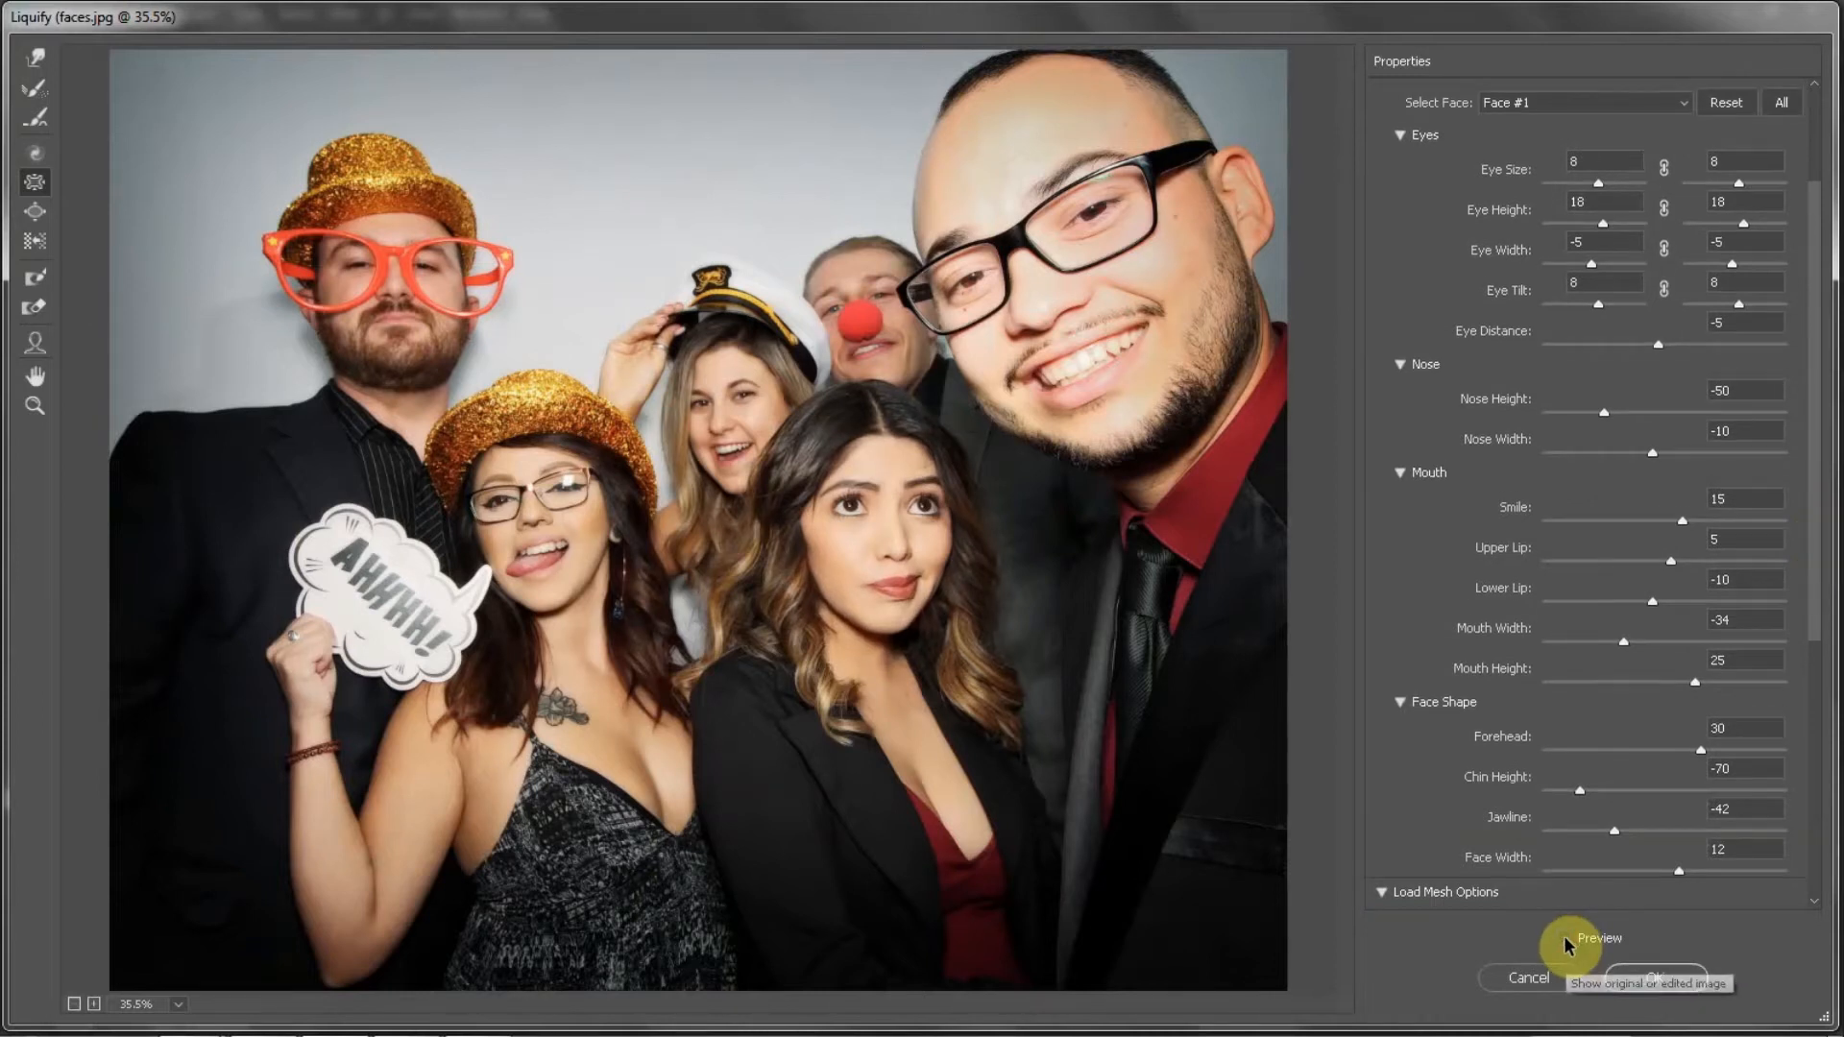
left_click(1564, 939)
left_click(1565, 938)
left_click(1564, 939)
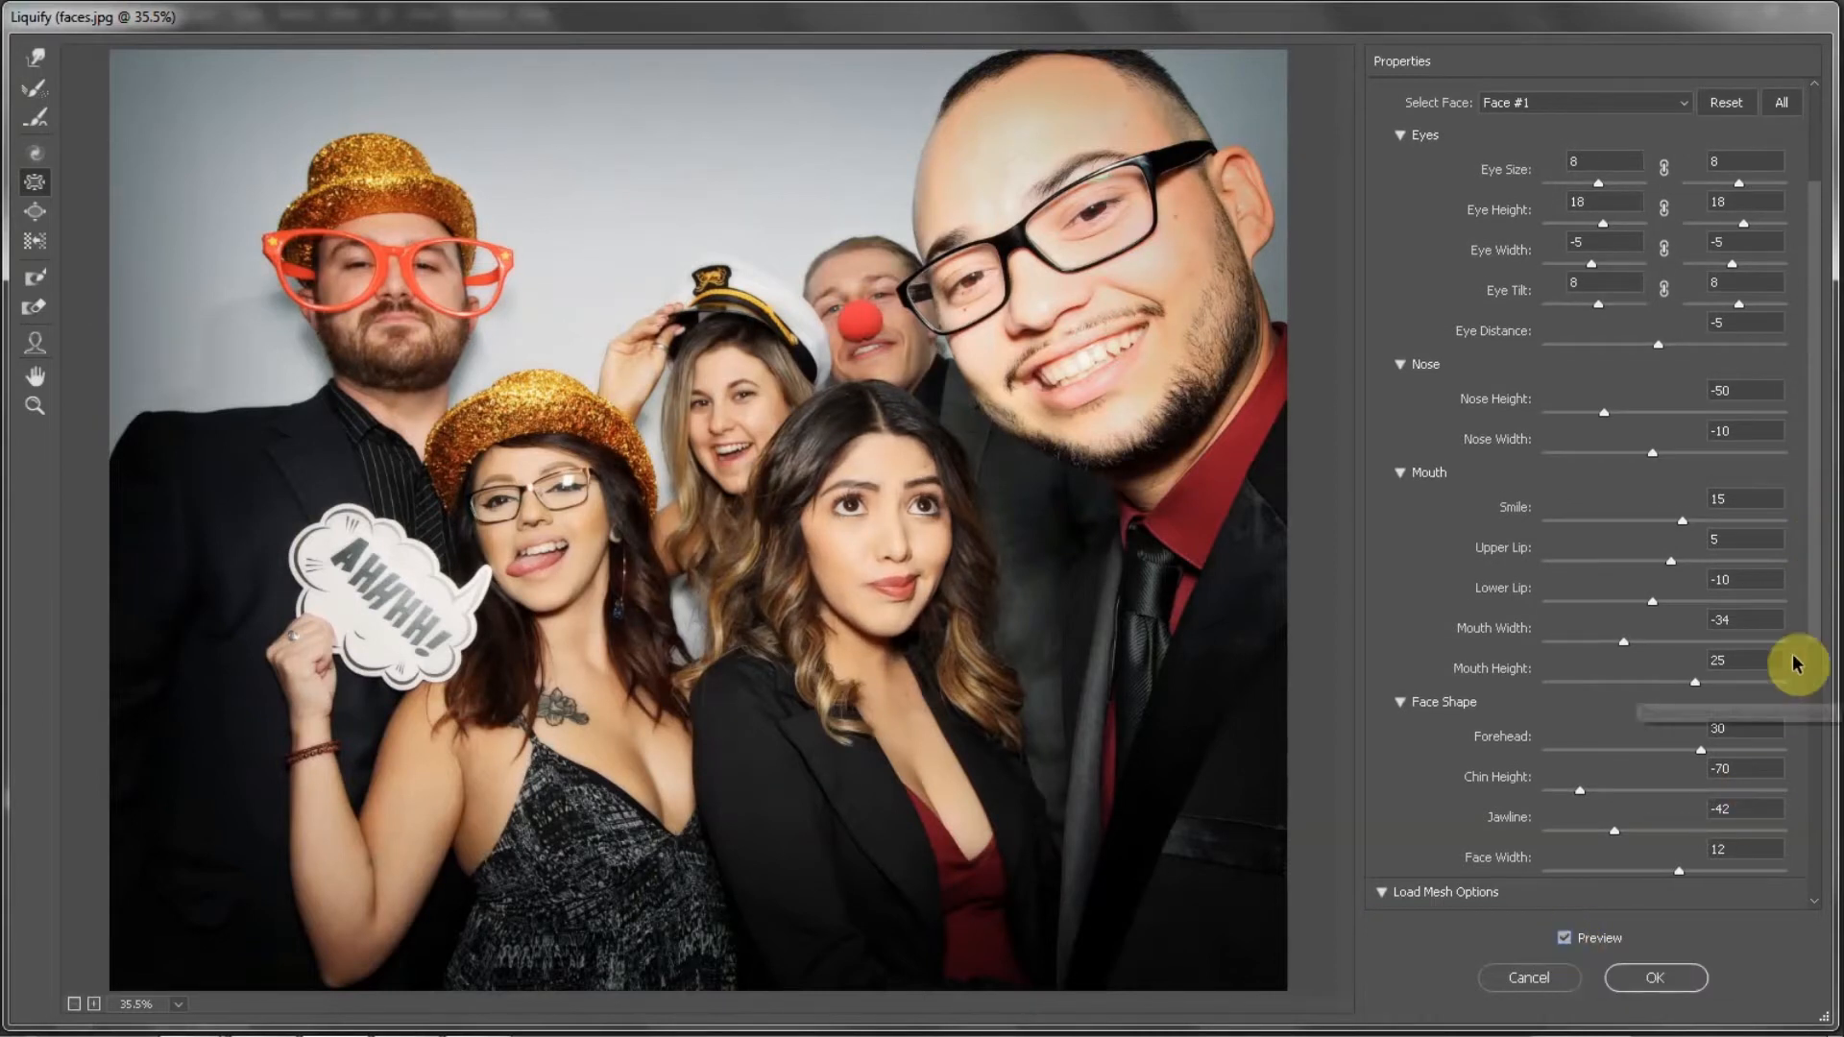
Save the Liquify mesh as Caricature in the Tutorial Assets folder
left_click_drag(1813, 659, 1811, 692)
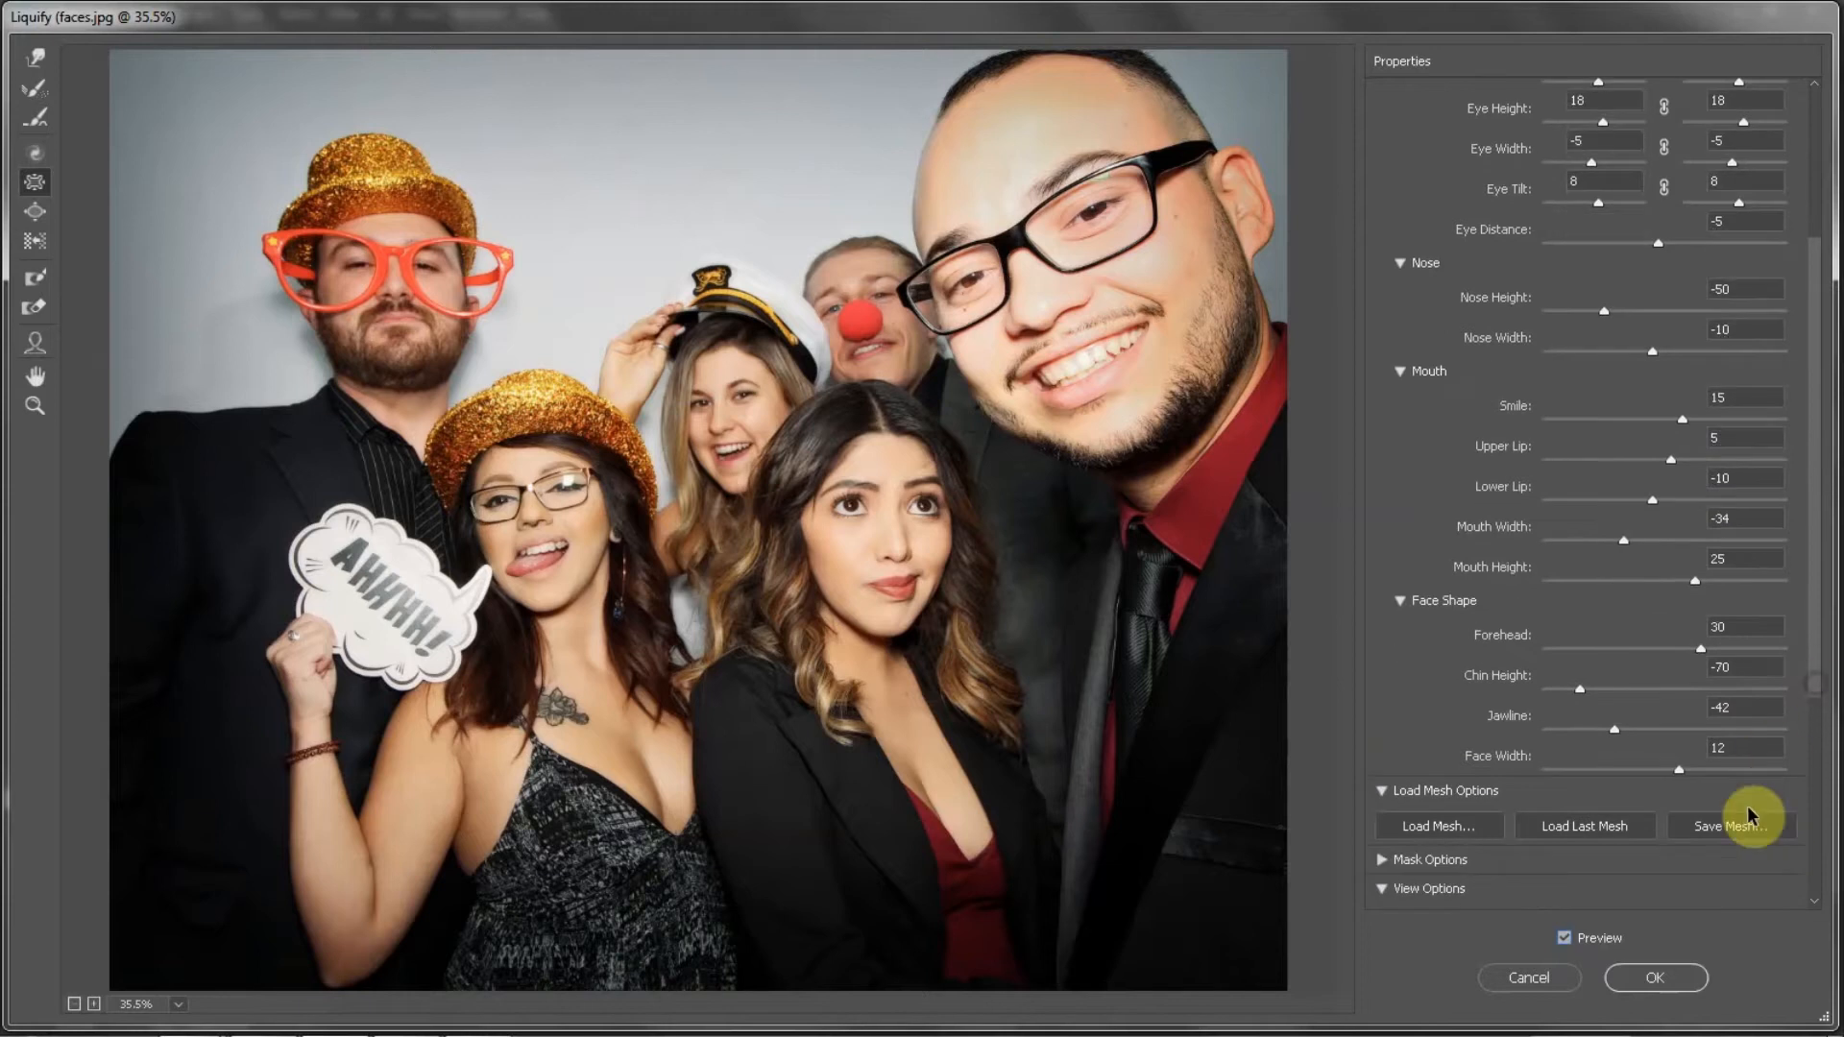
left_click(1742, 834)
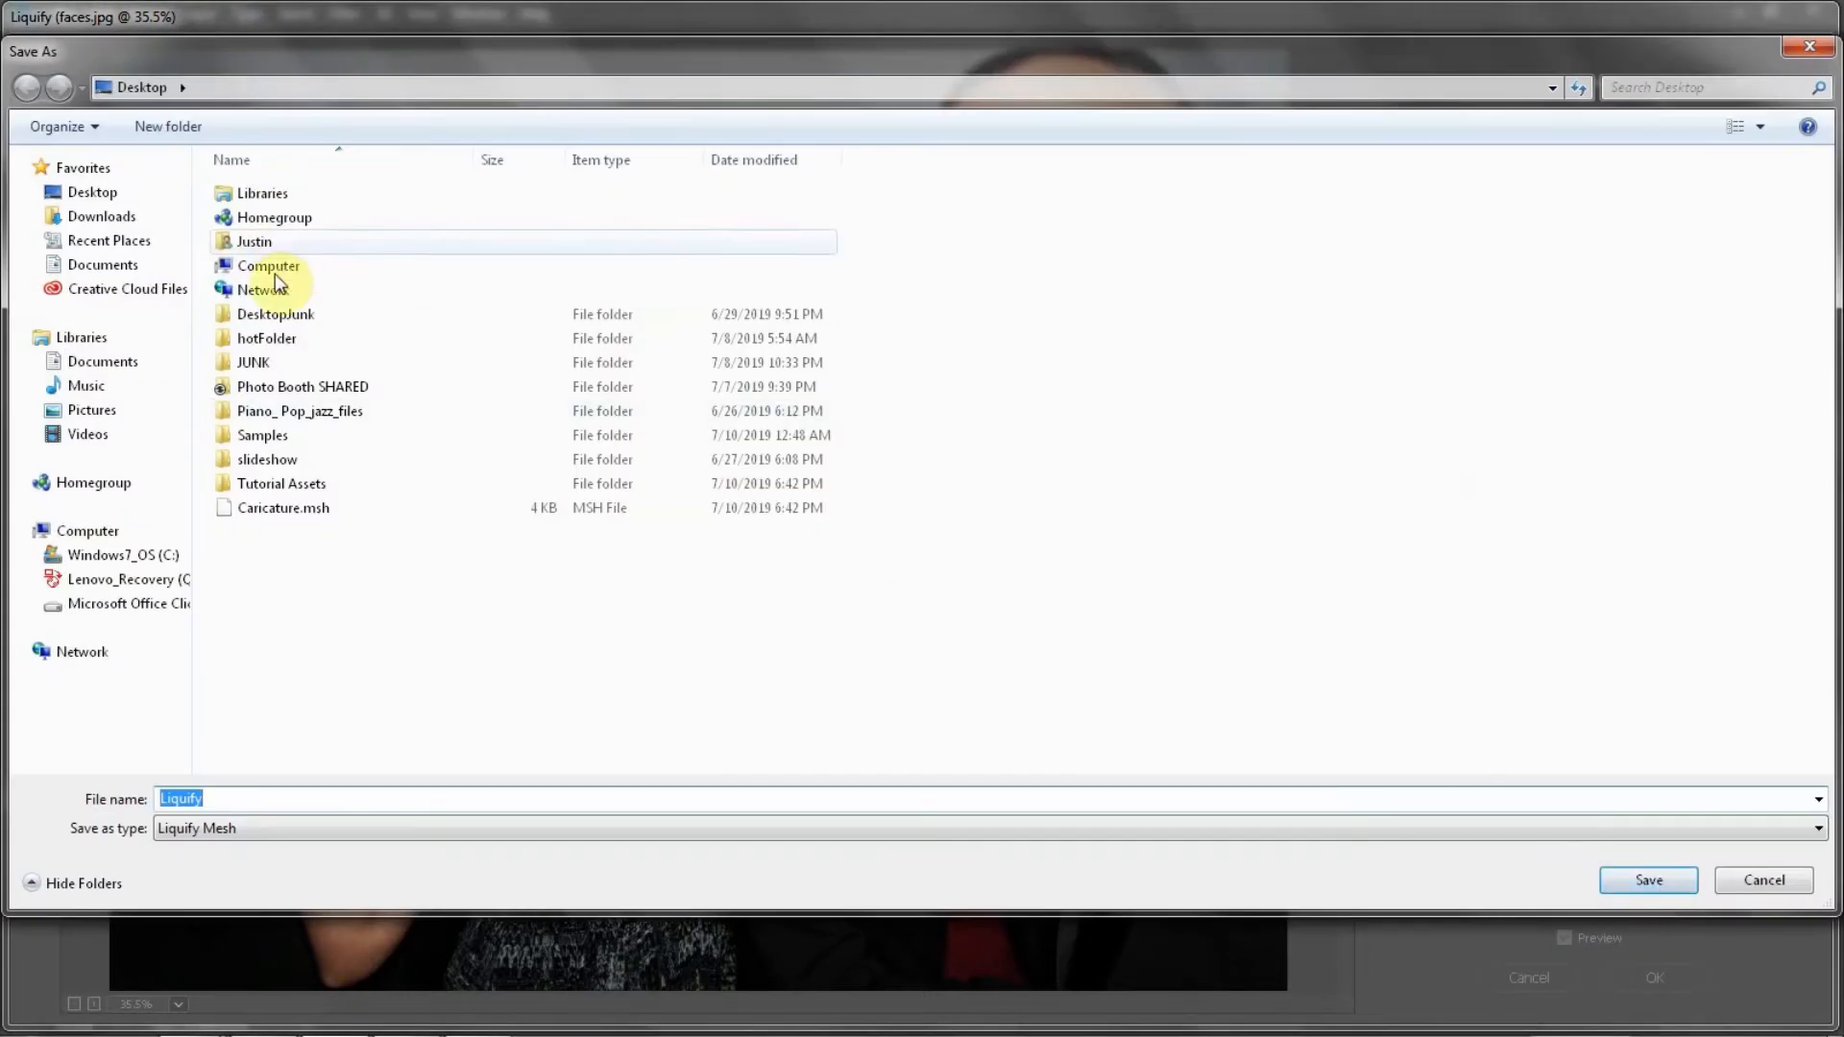
double_click(268, 479)
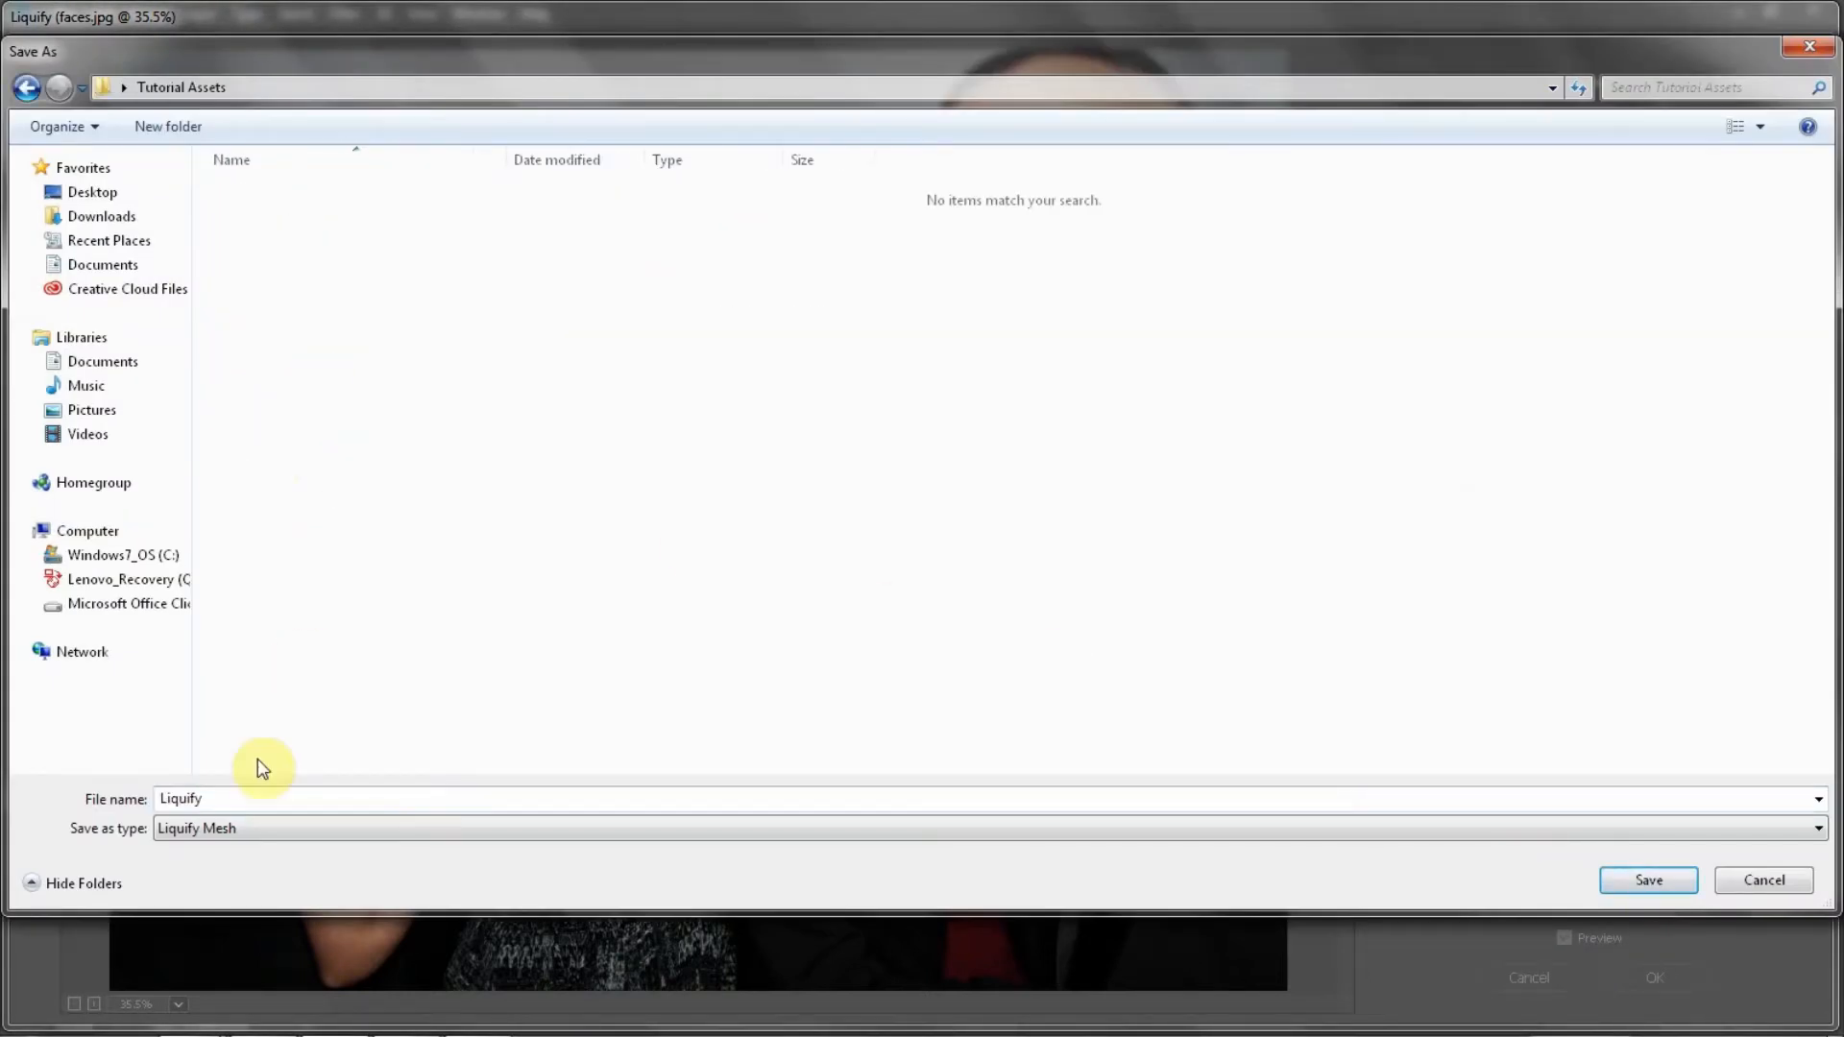
type("Caricature")
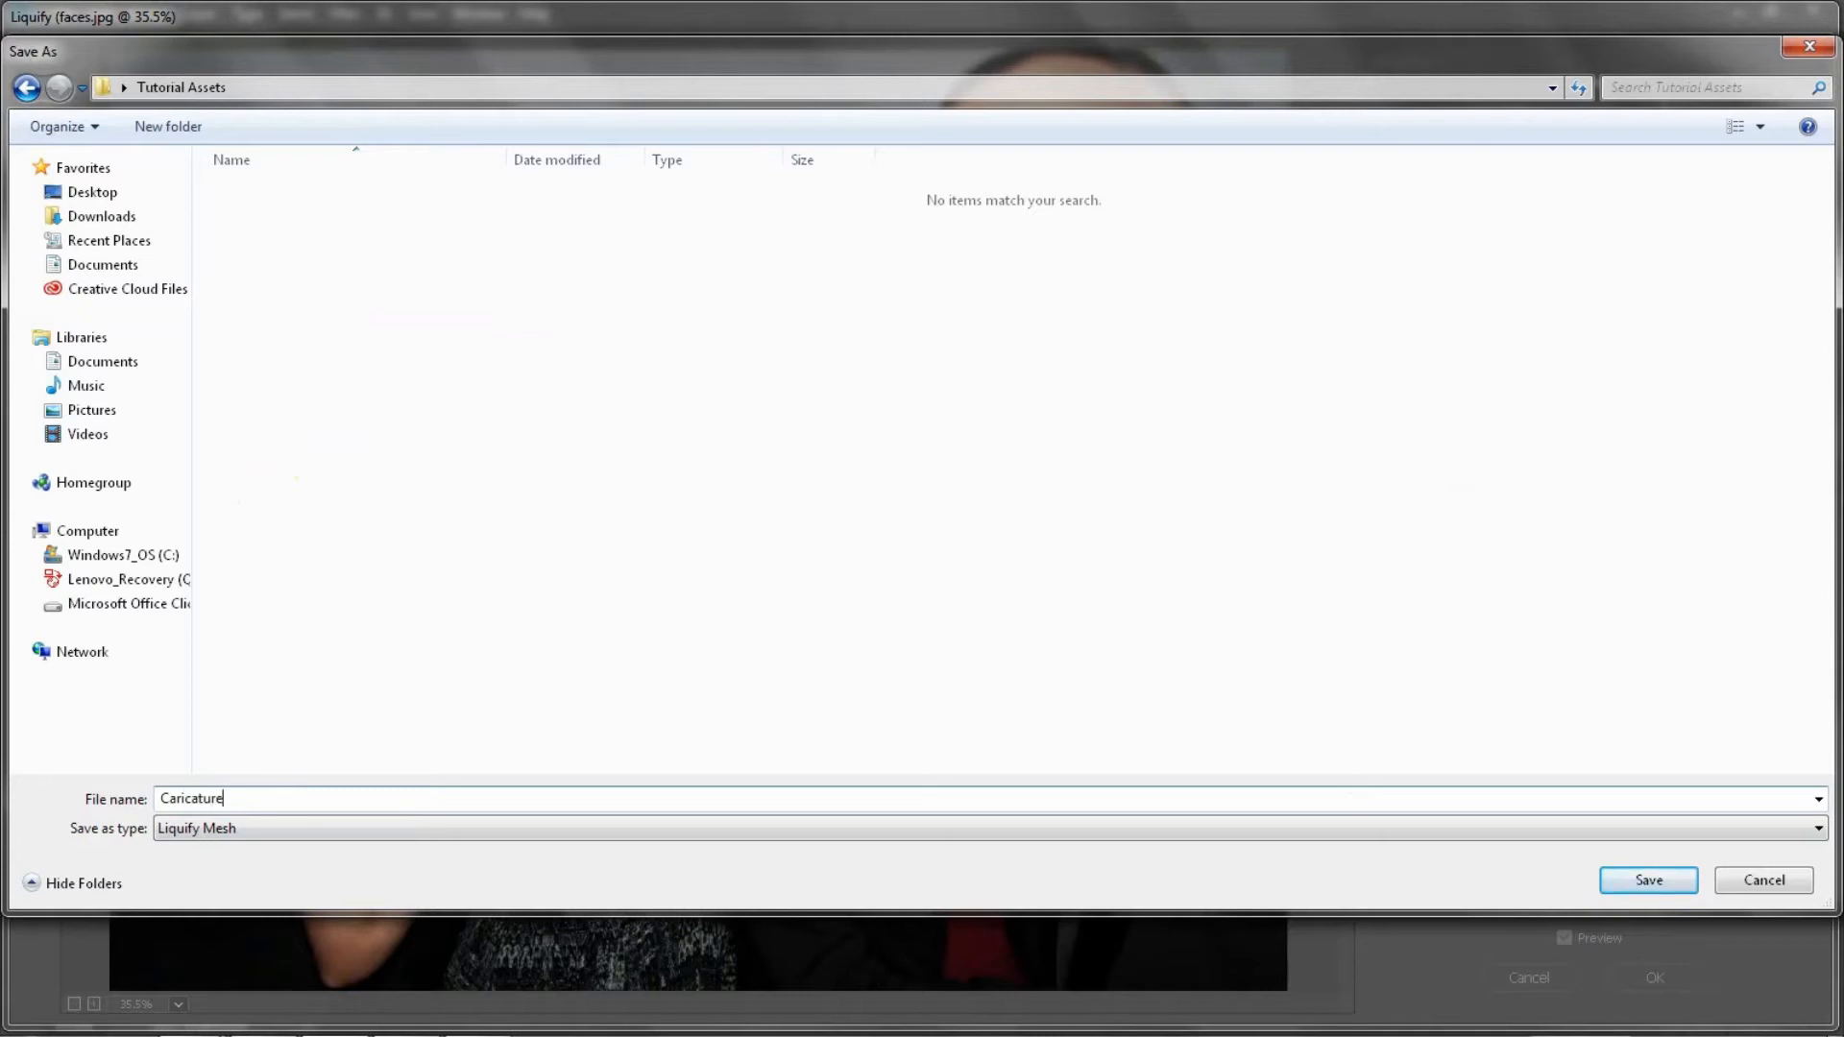
key("Return")
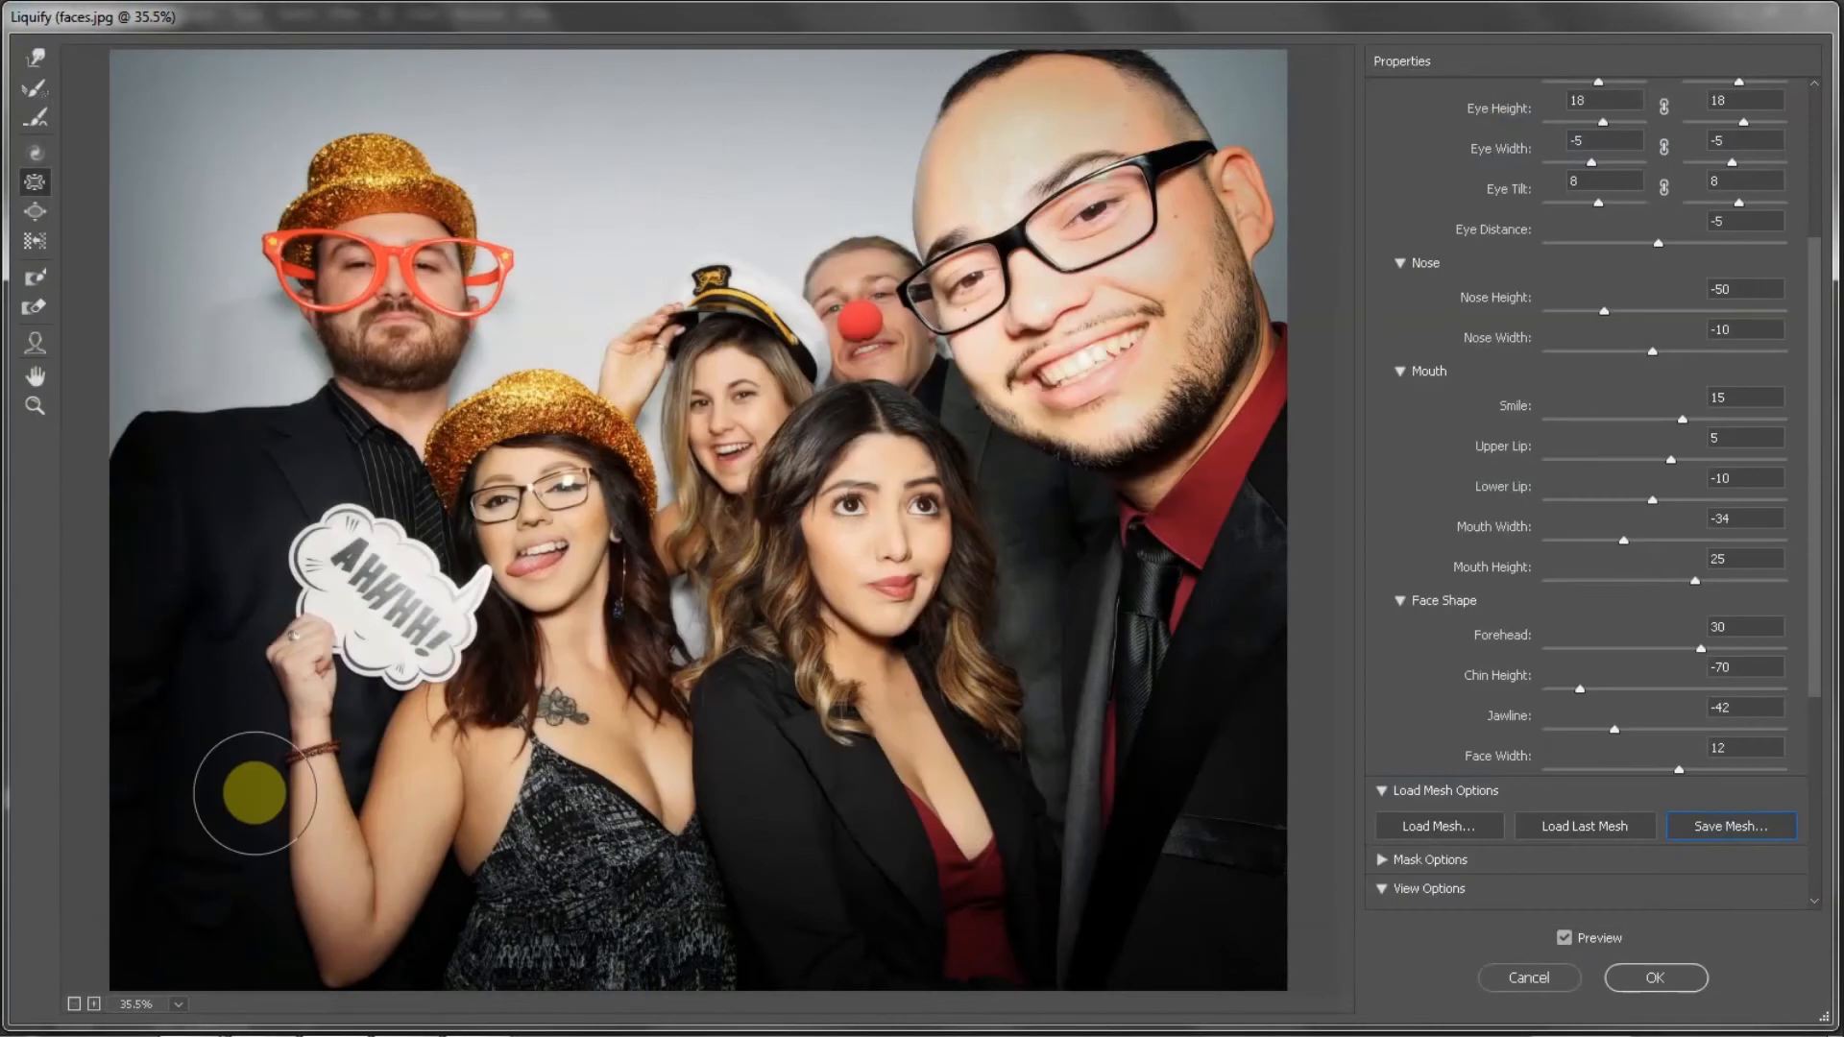
Review the Face #1 slider values and toggle the Liquify preview to compare the edited faces with the original
scroll(1818, 533, "up", 3)
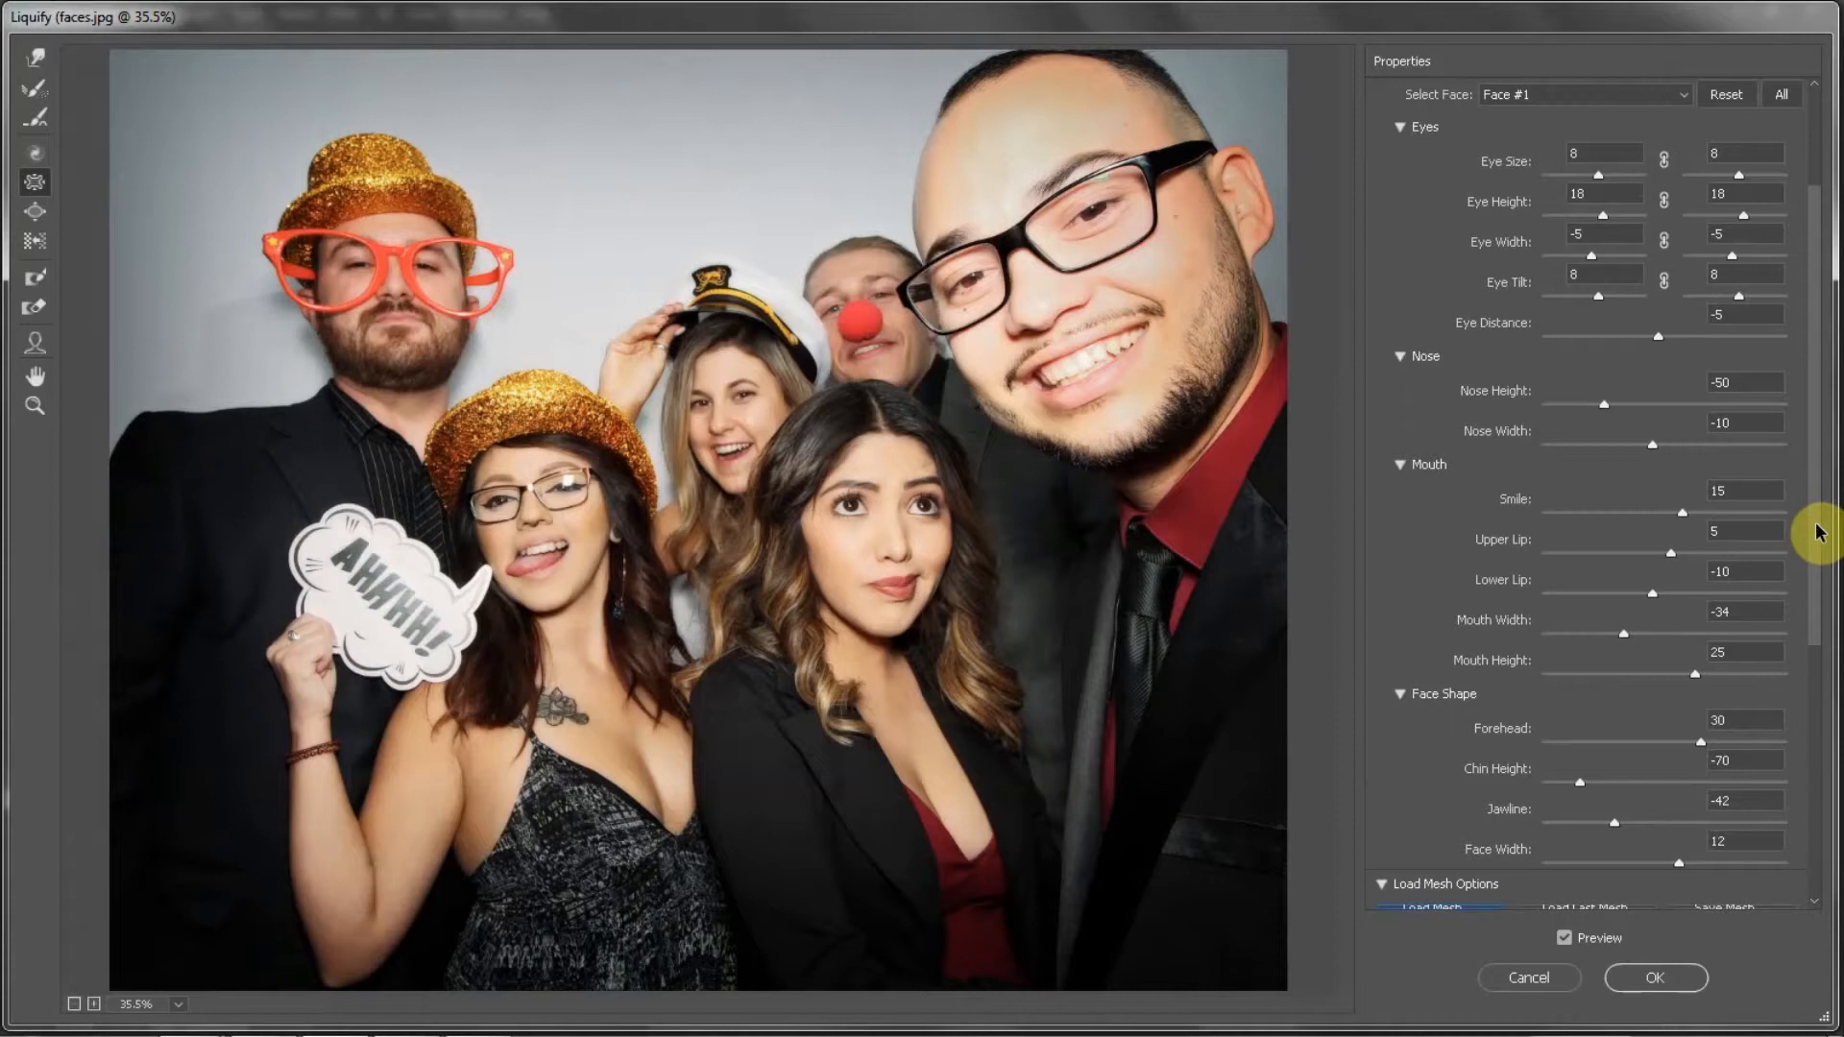
scroll(1818, 533, "up", 1)
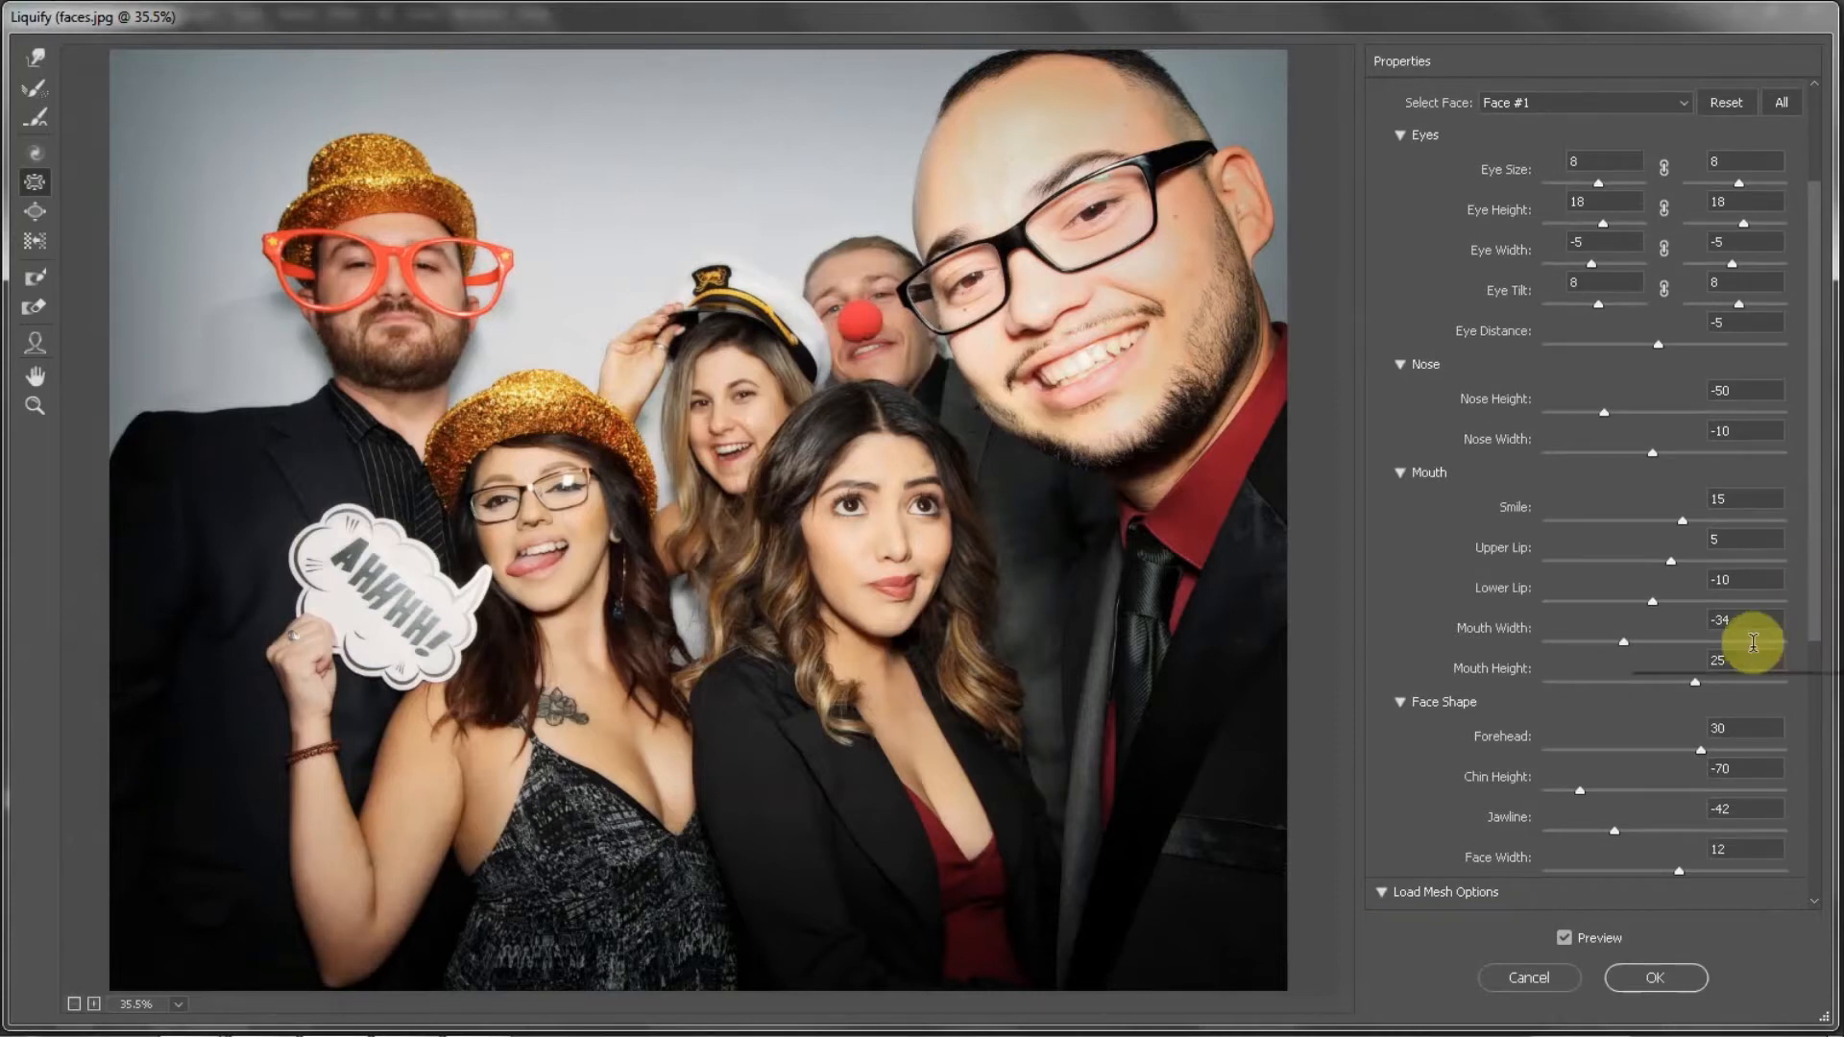
left_click(1566, 938)
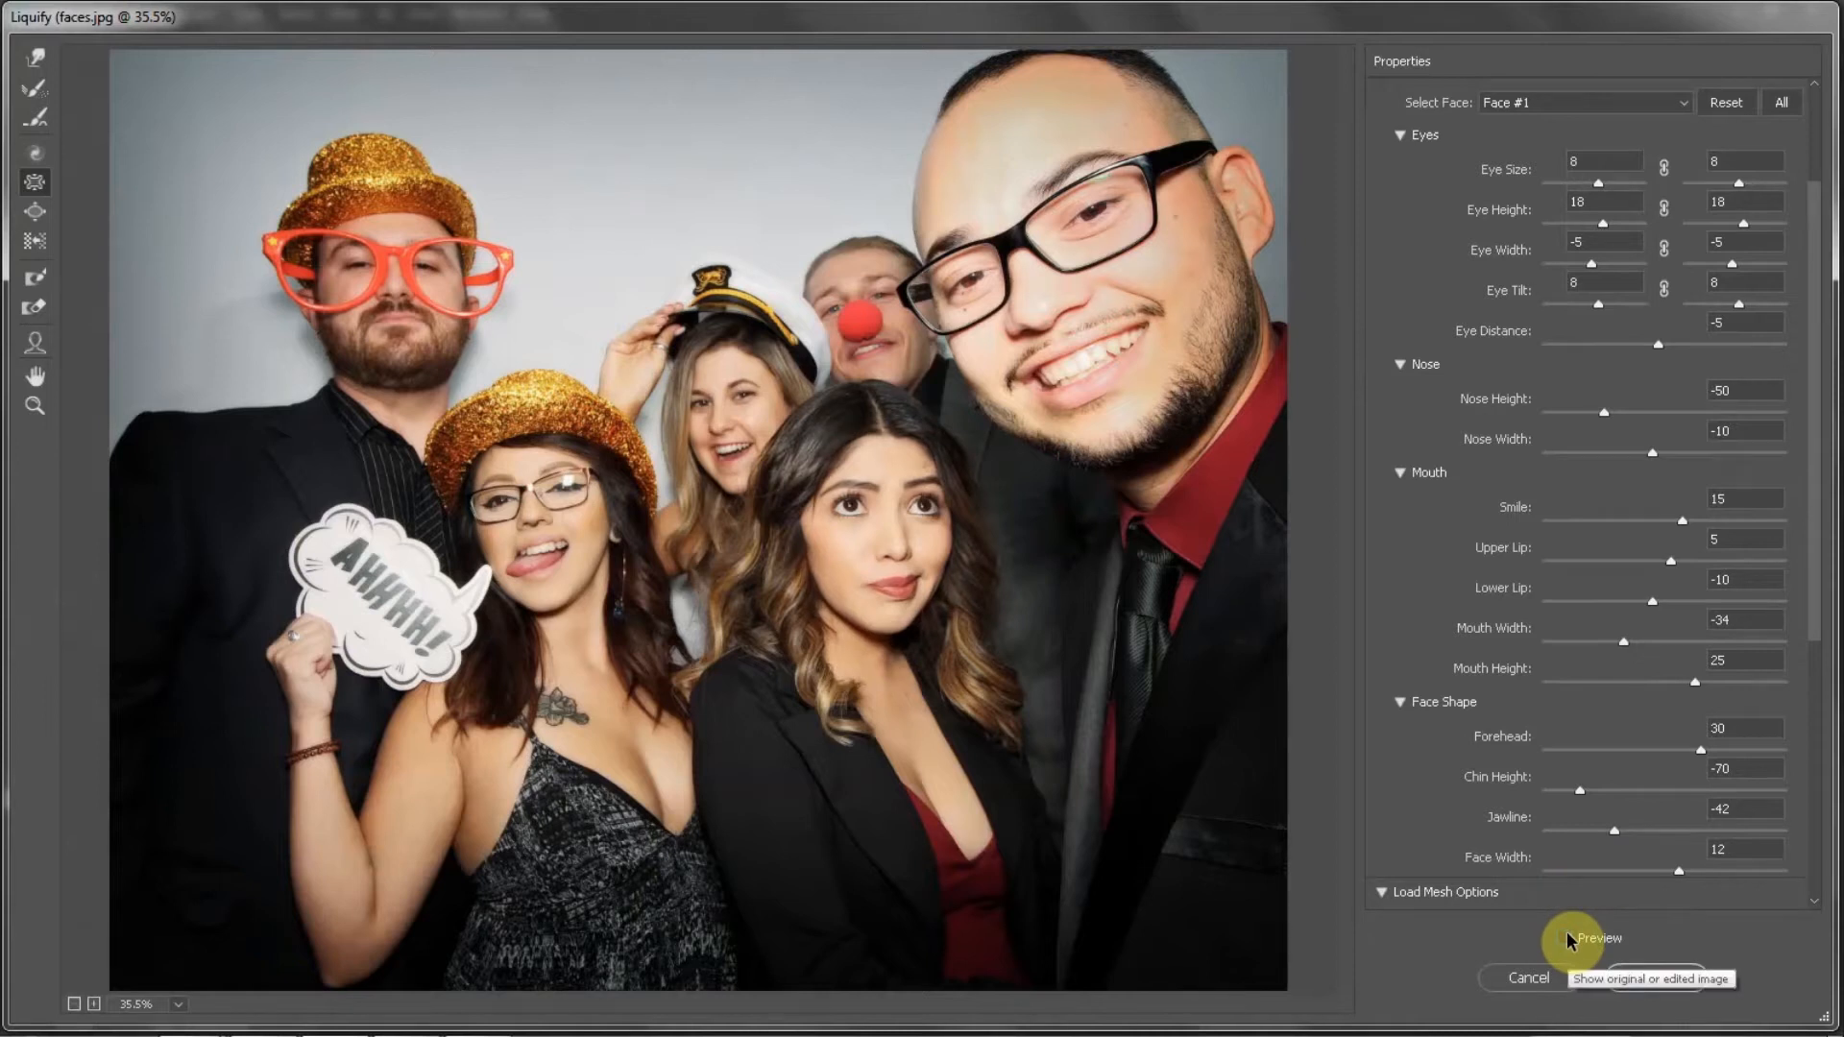
left_click(1565, 937)
left_click(1566, 936)
left_click(1564, 937)
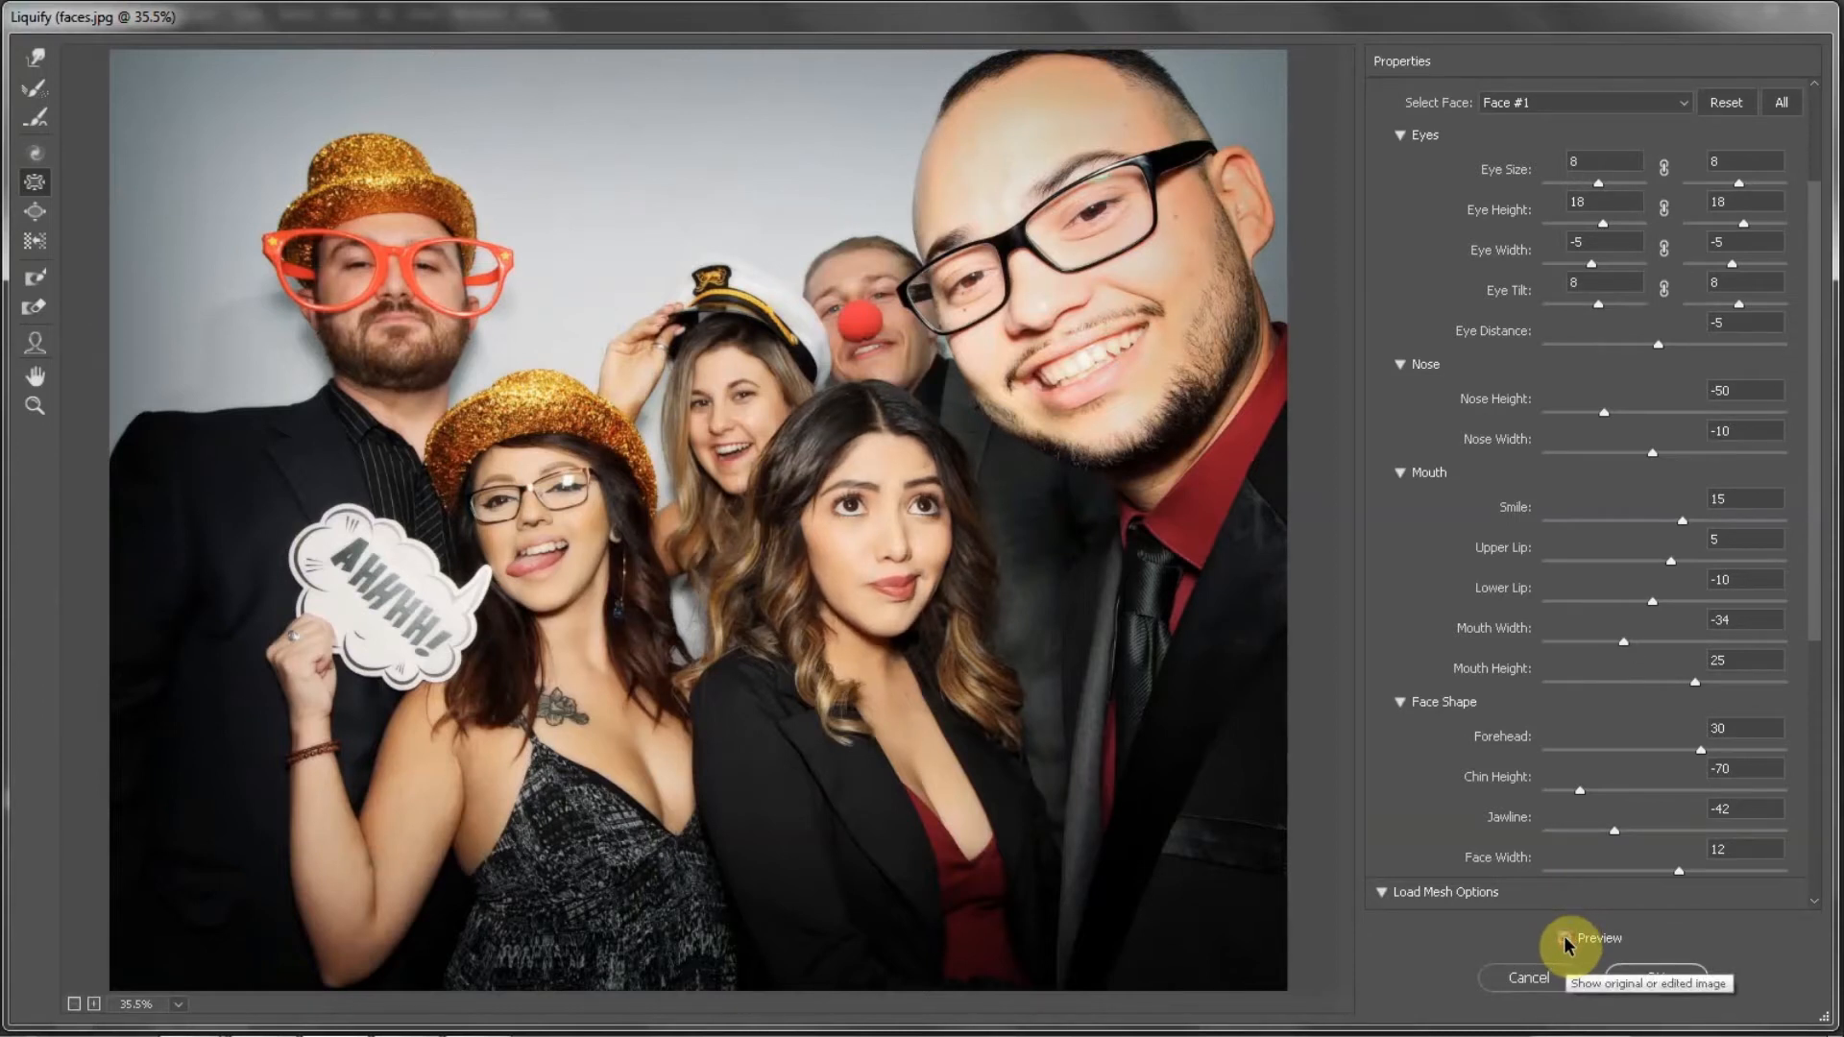
left_click(1564, 938)
left_click(1564, 939)
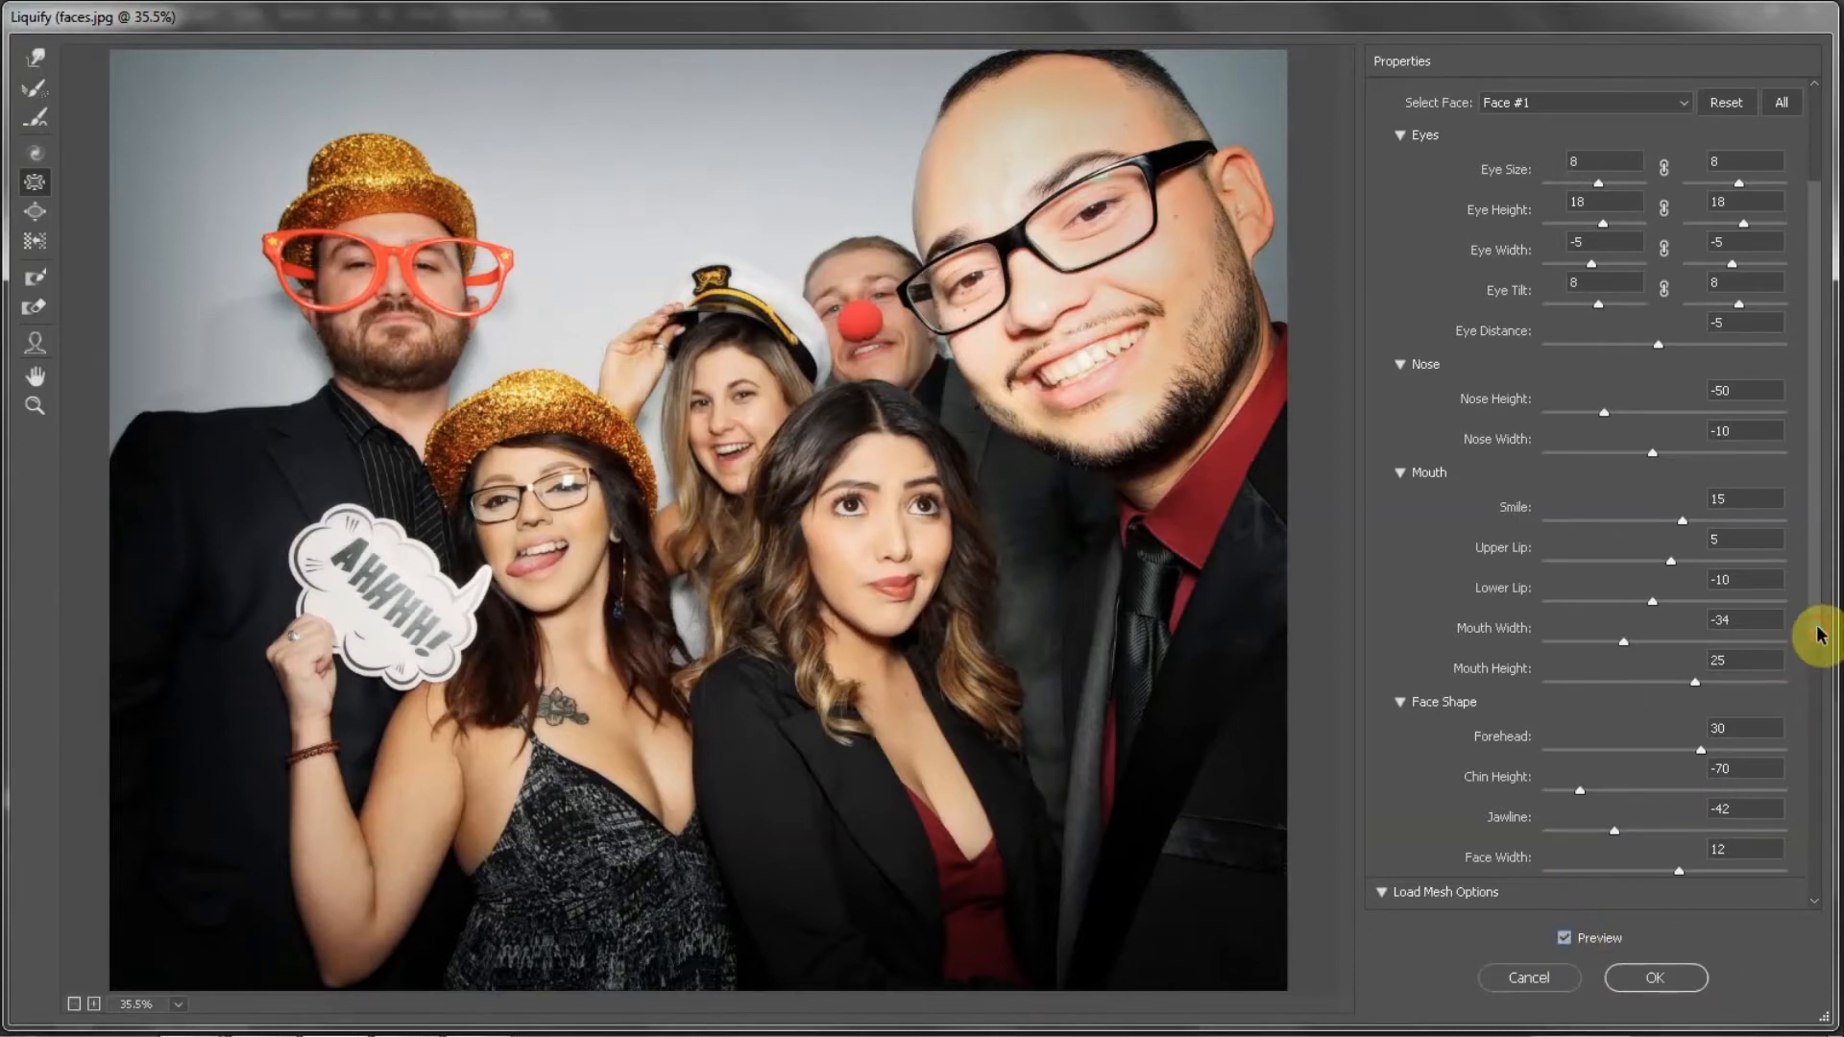
Save the face adjustments as a Liquify mesh in the Tutorial Assets folder again and apply the filter to the photo
left_click_drag(1818, 634, 1811, 688)
left_click(1736, 828)
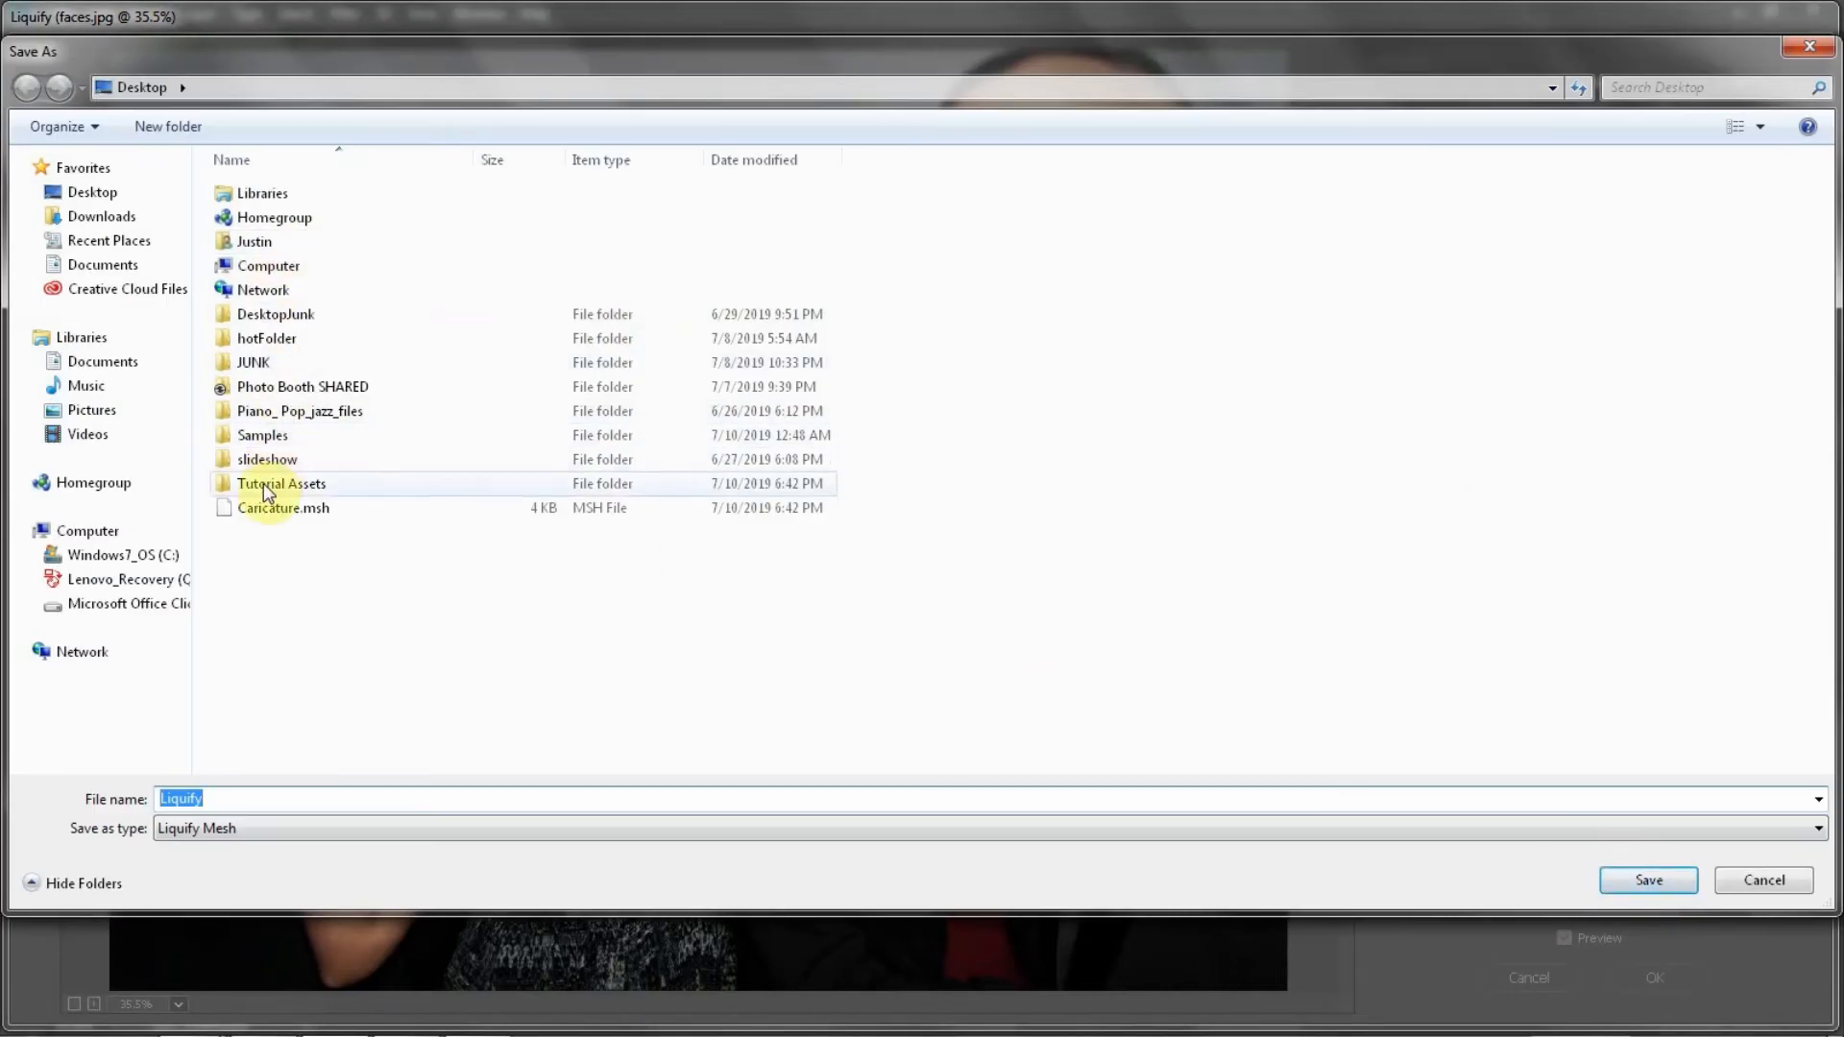
double_click(265, 488)
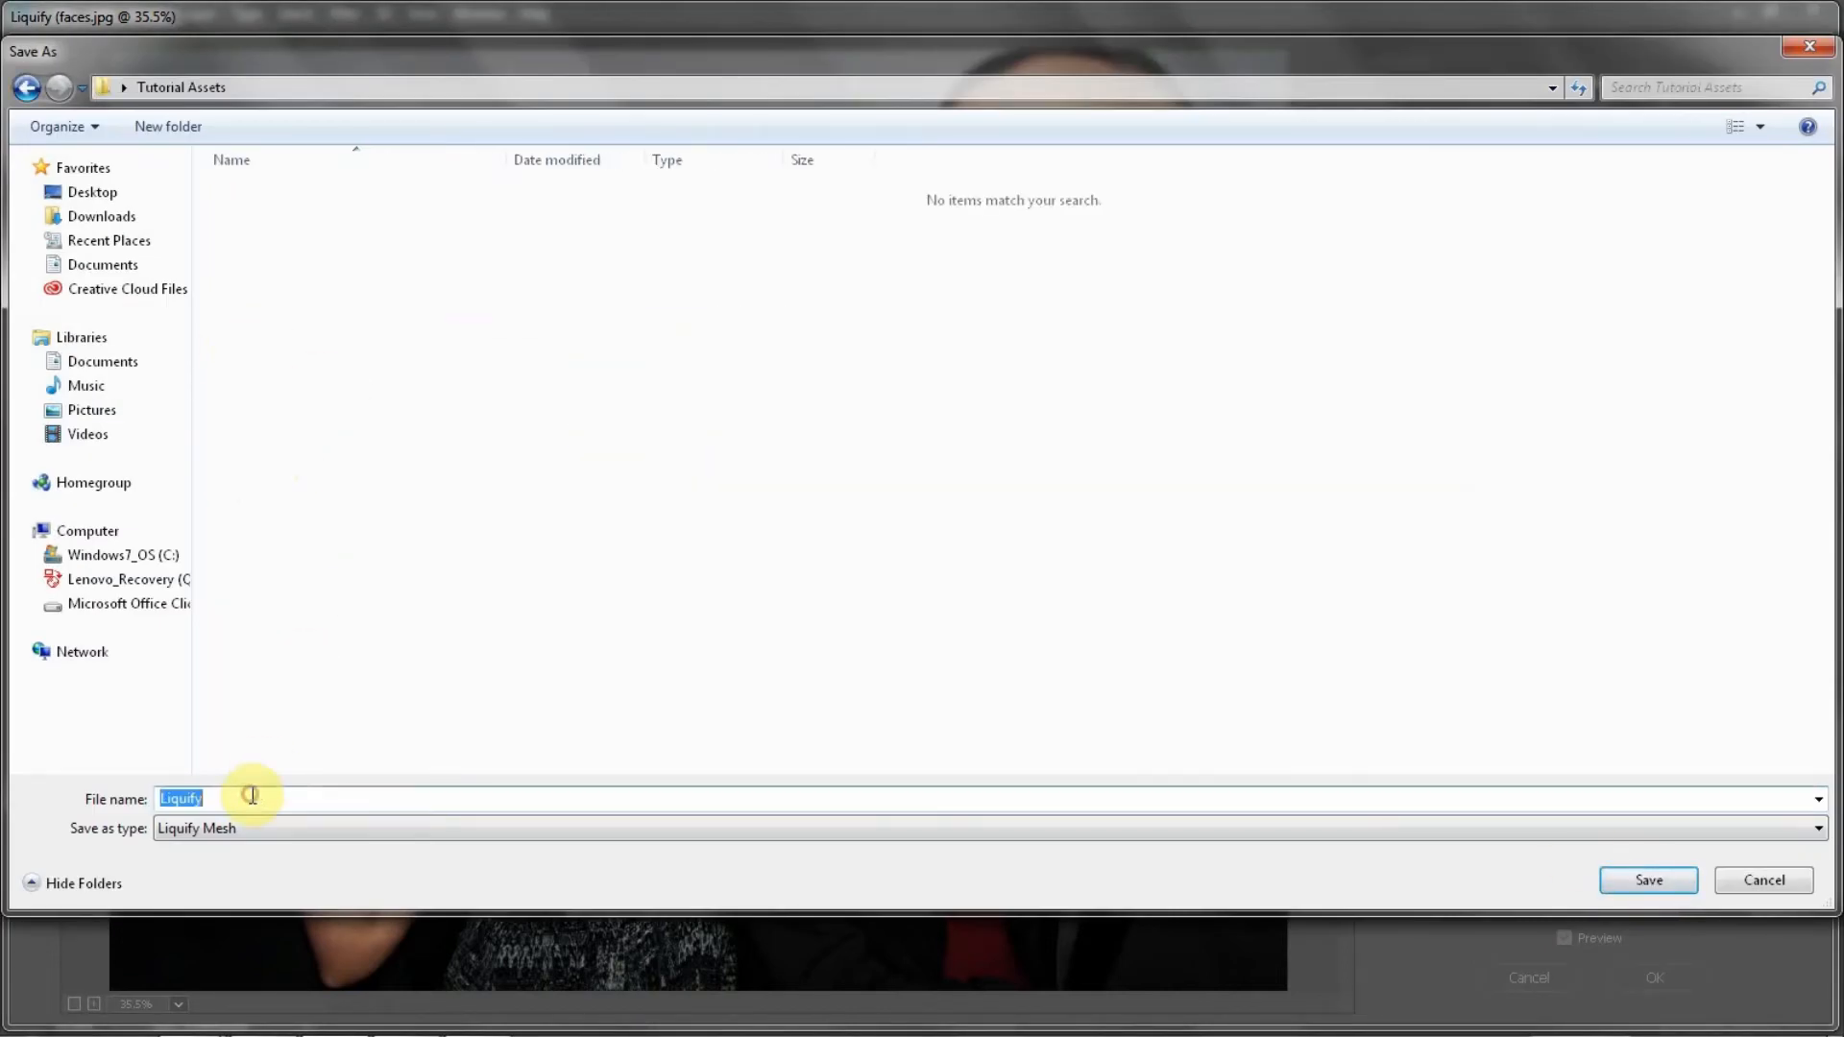
type("Cra")
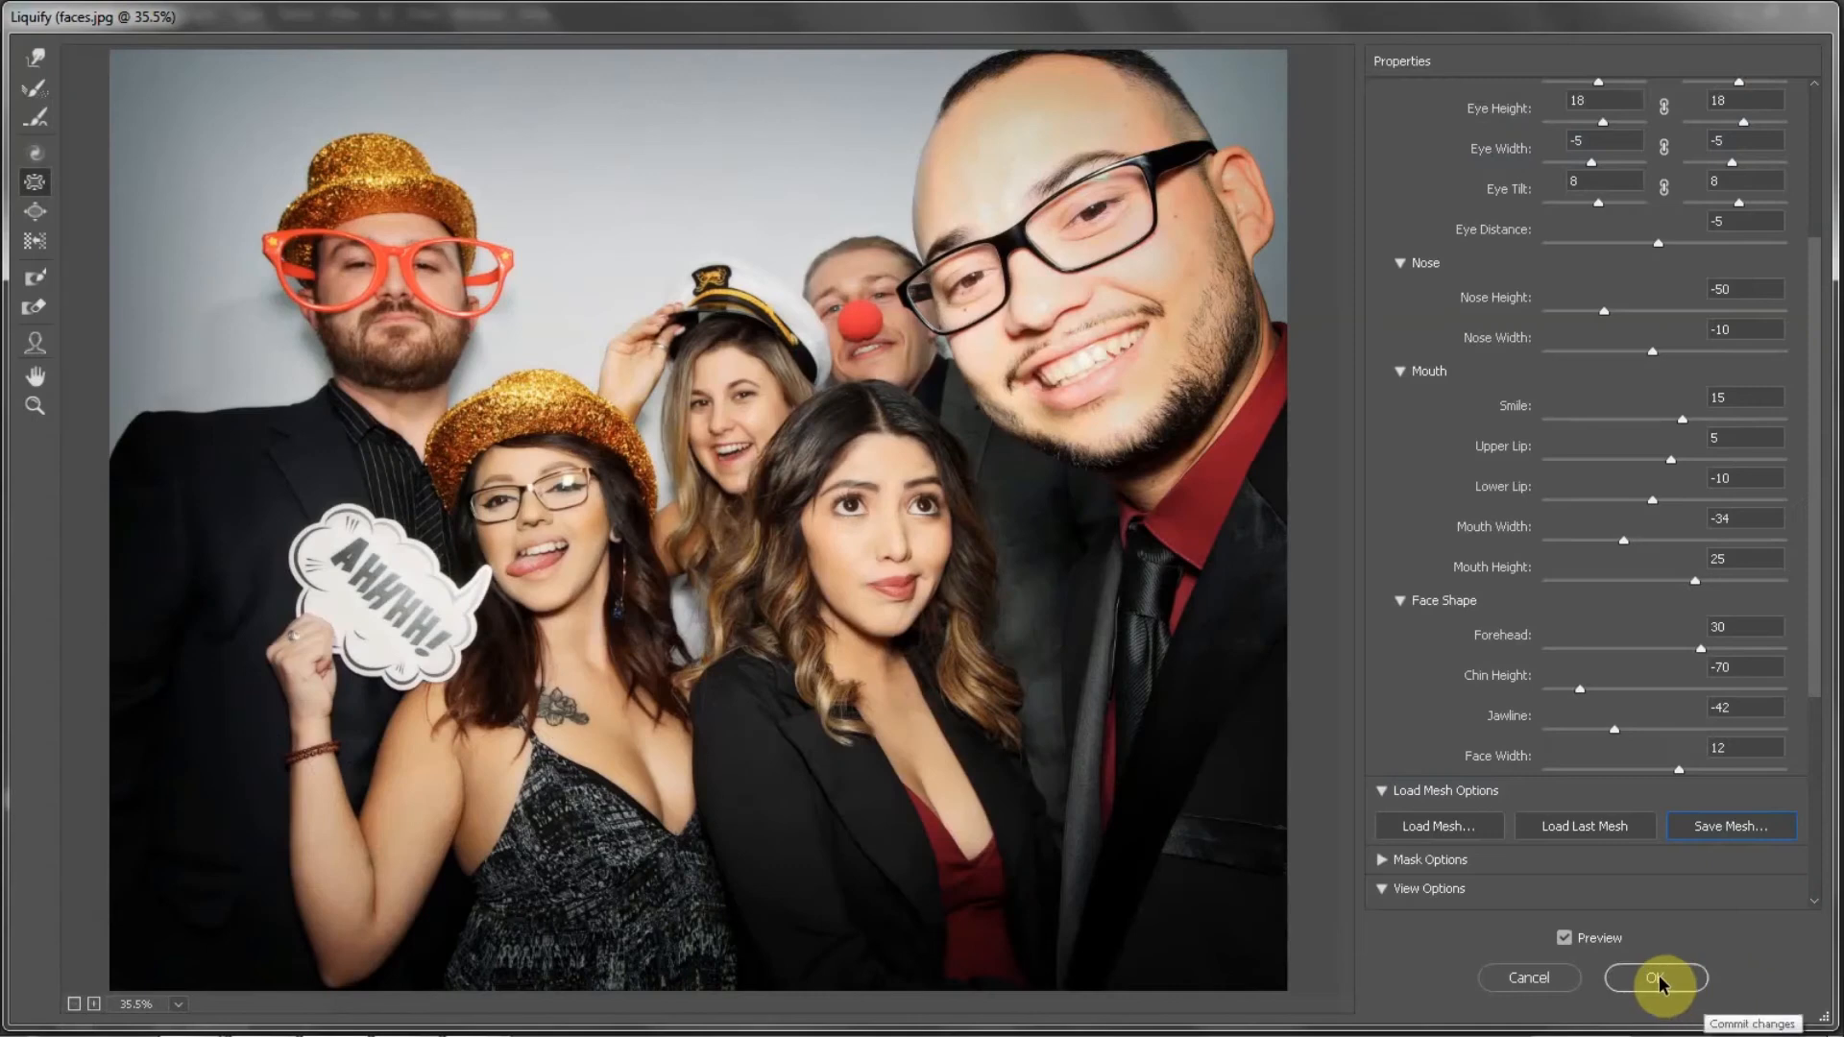
left_click(1659, 978)
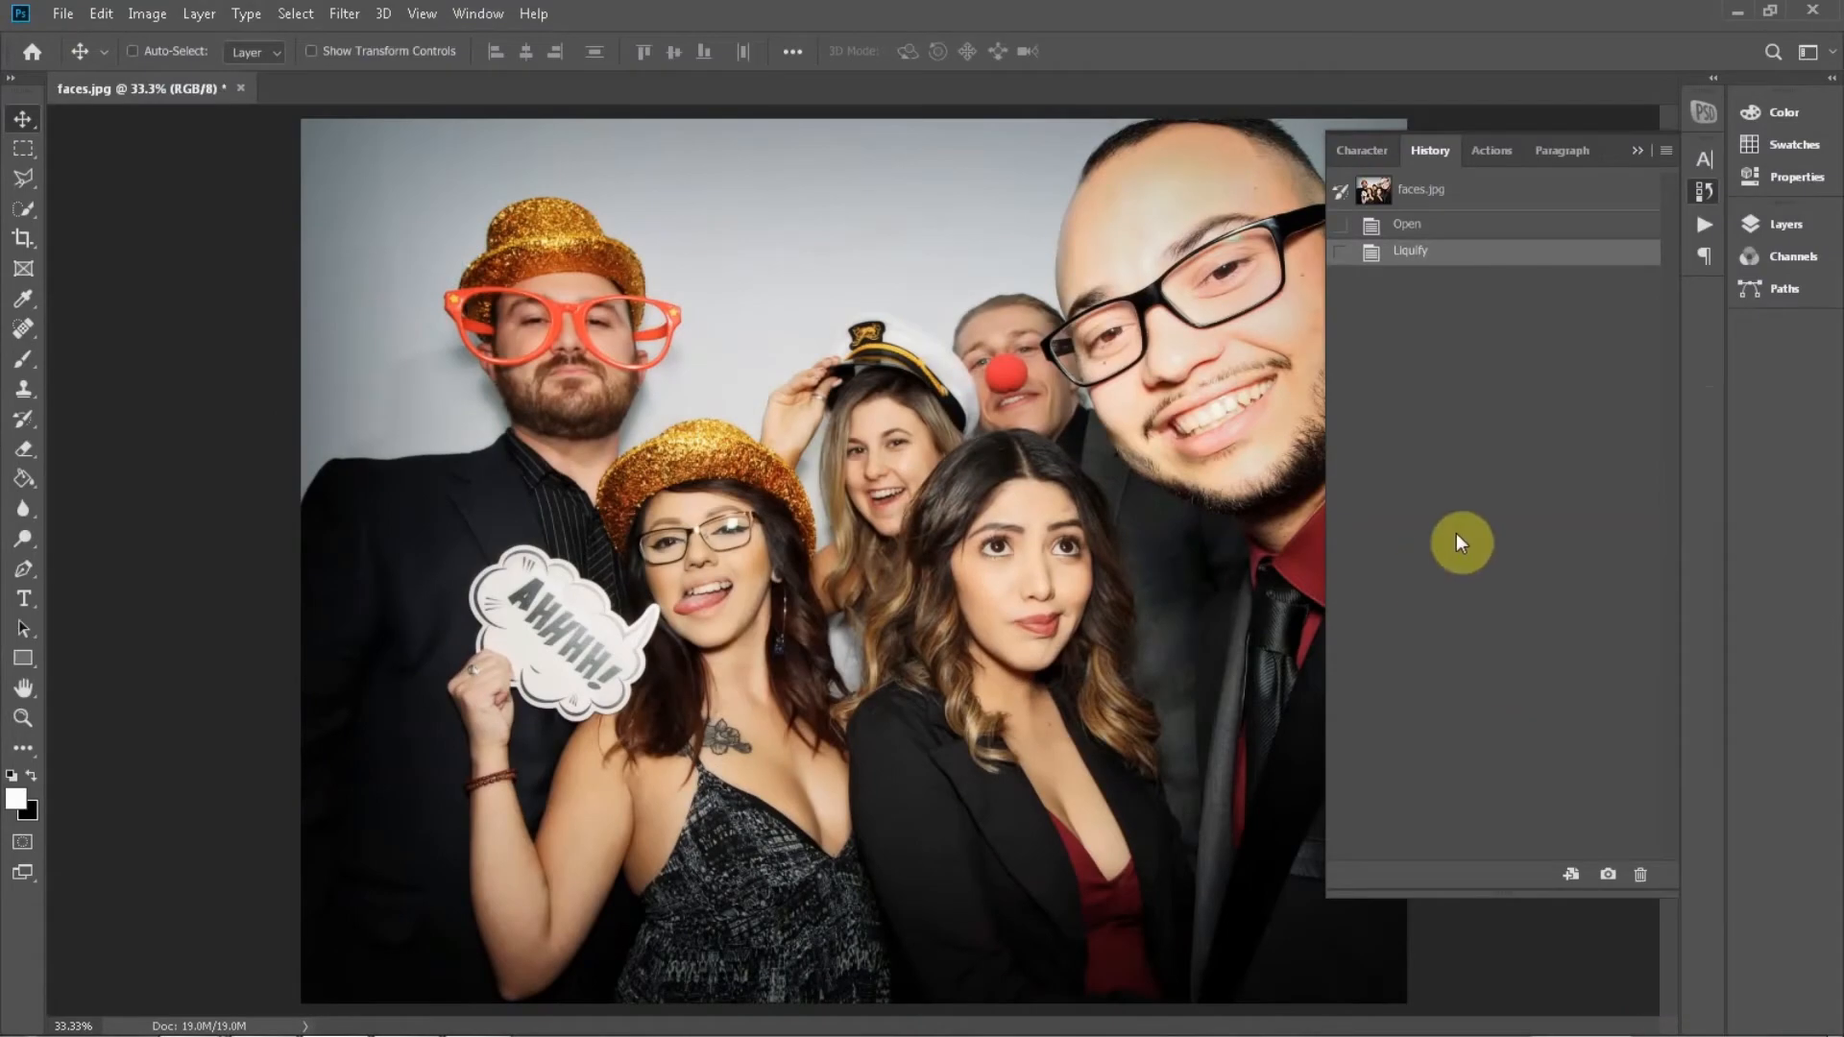
key("ctrl")
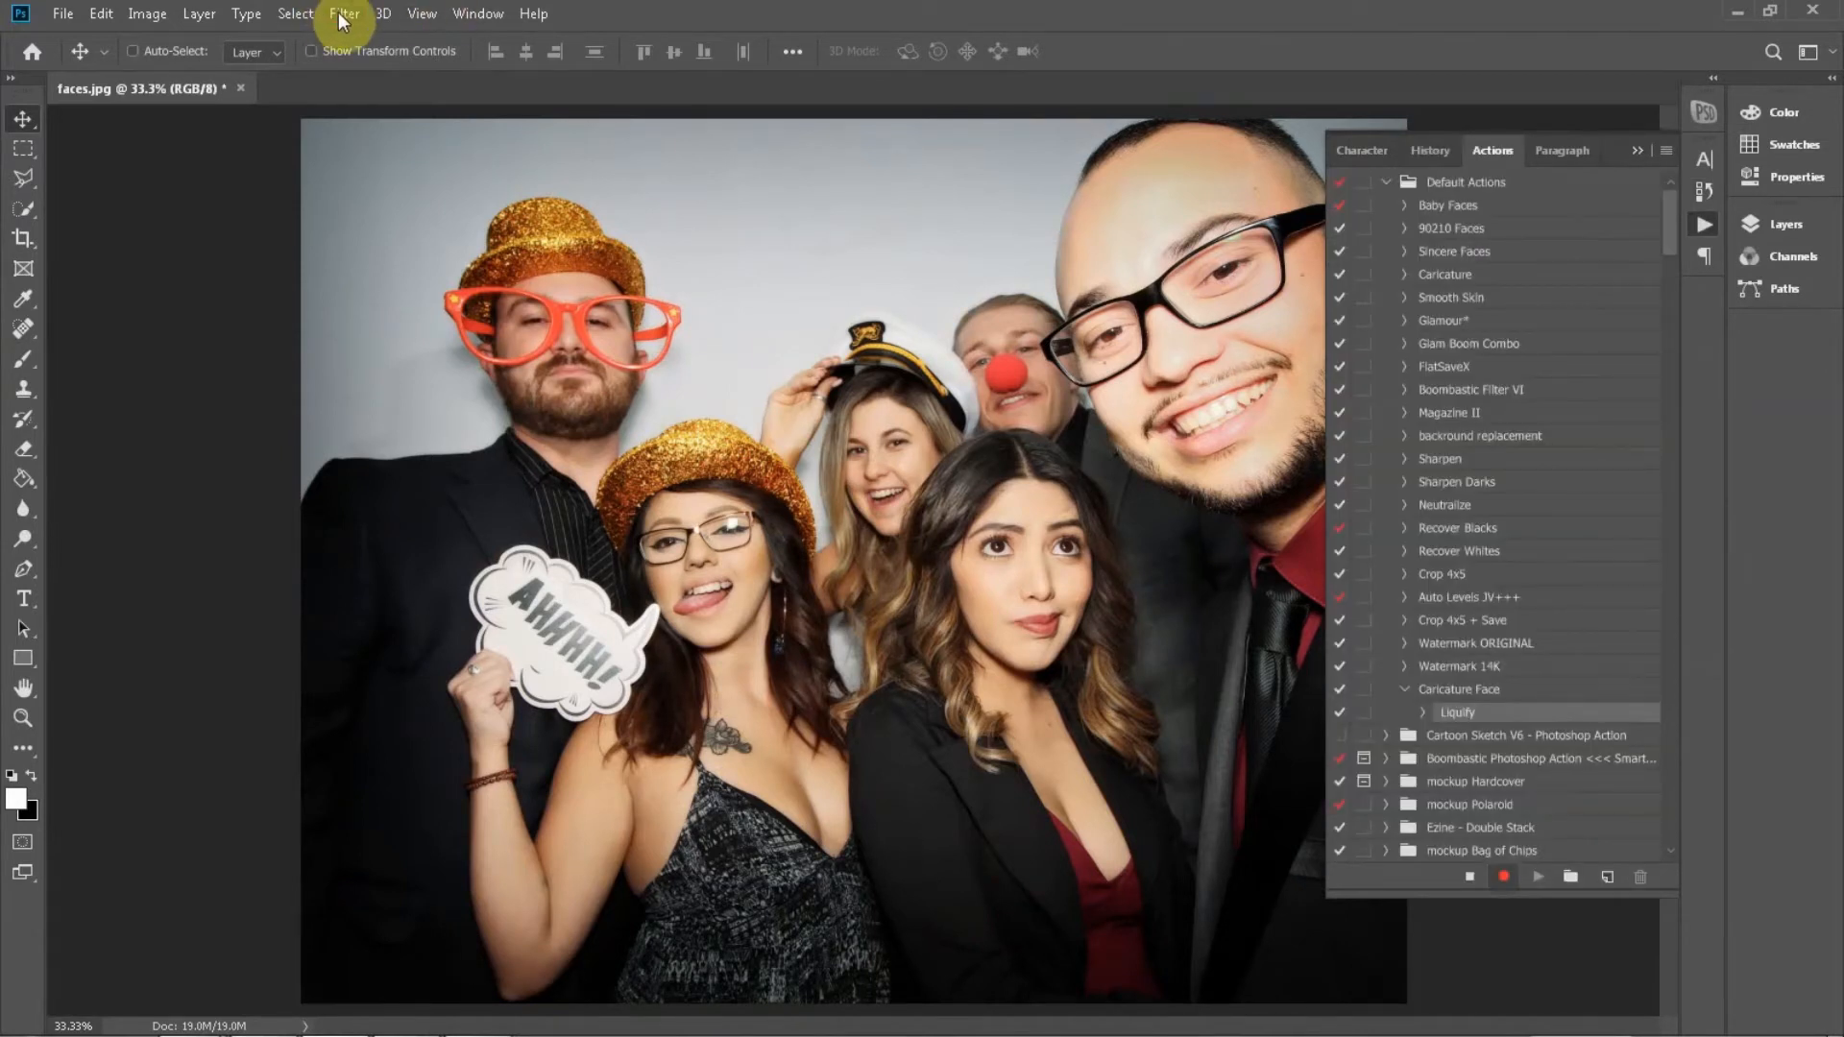
Reapply the last Liquify filter three times to exaggerate the caricature effect on the photo
left_click(342, 16)
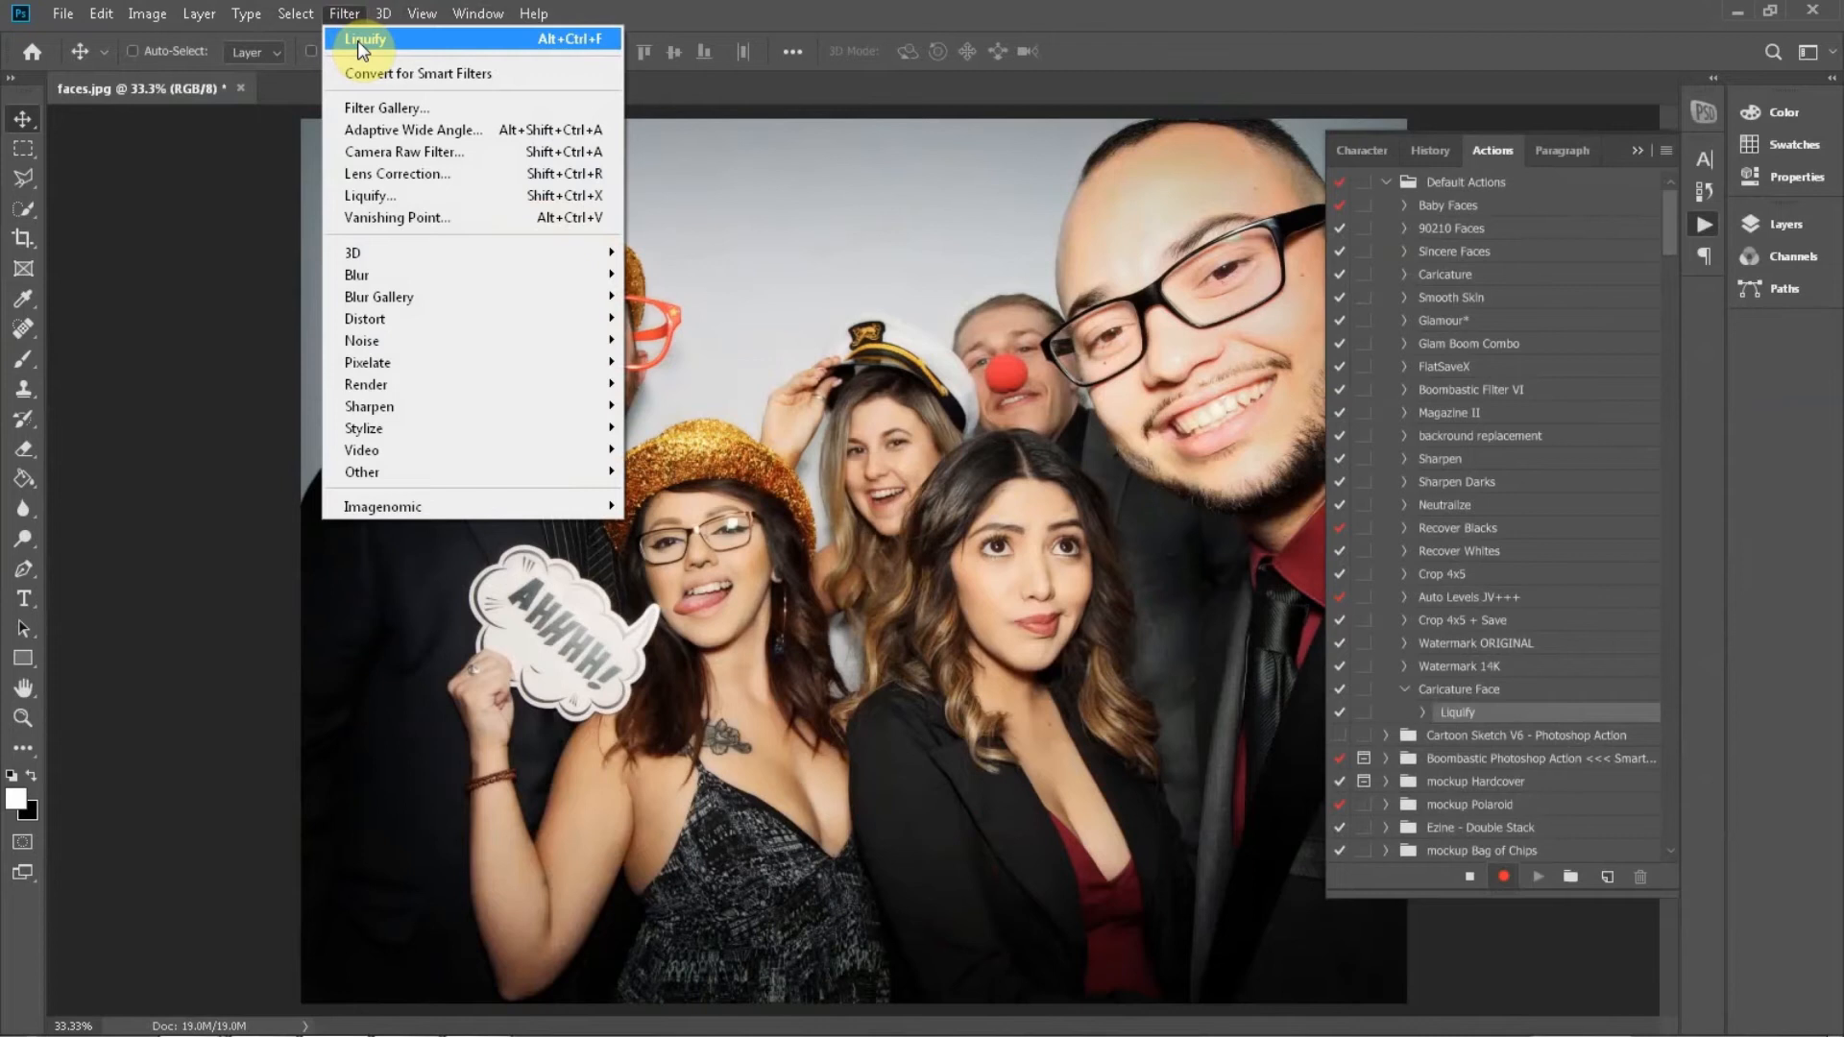
left_click(357, 40)
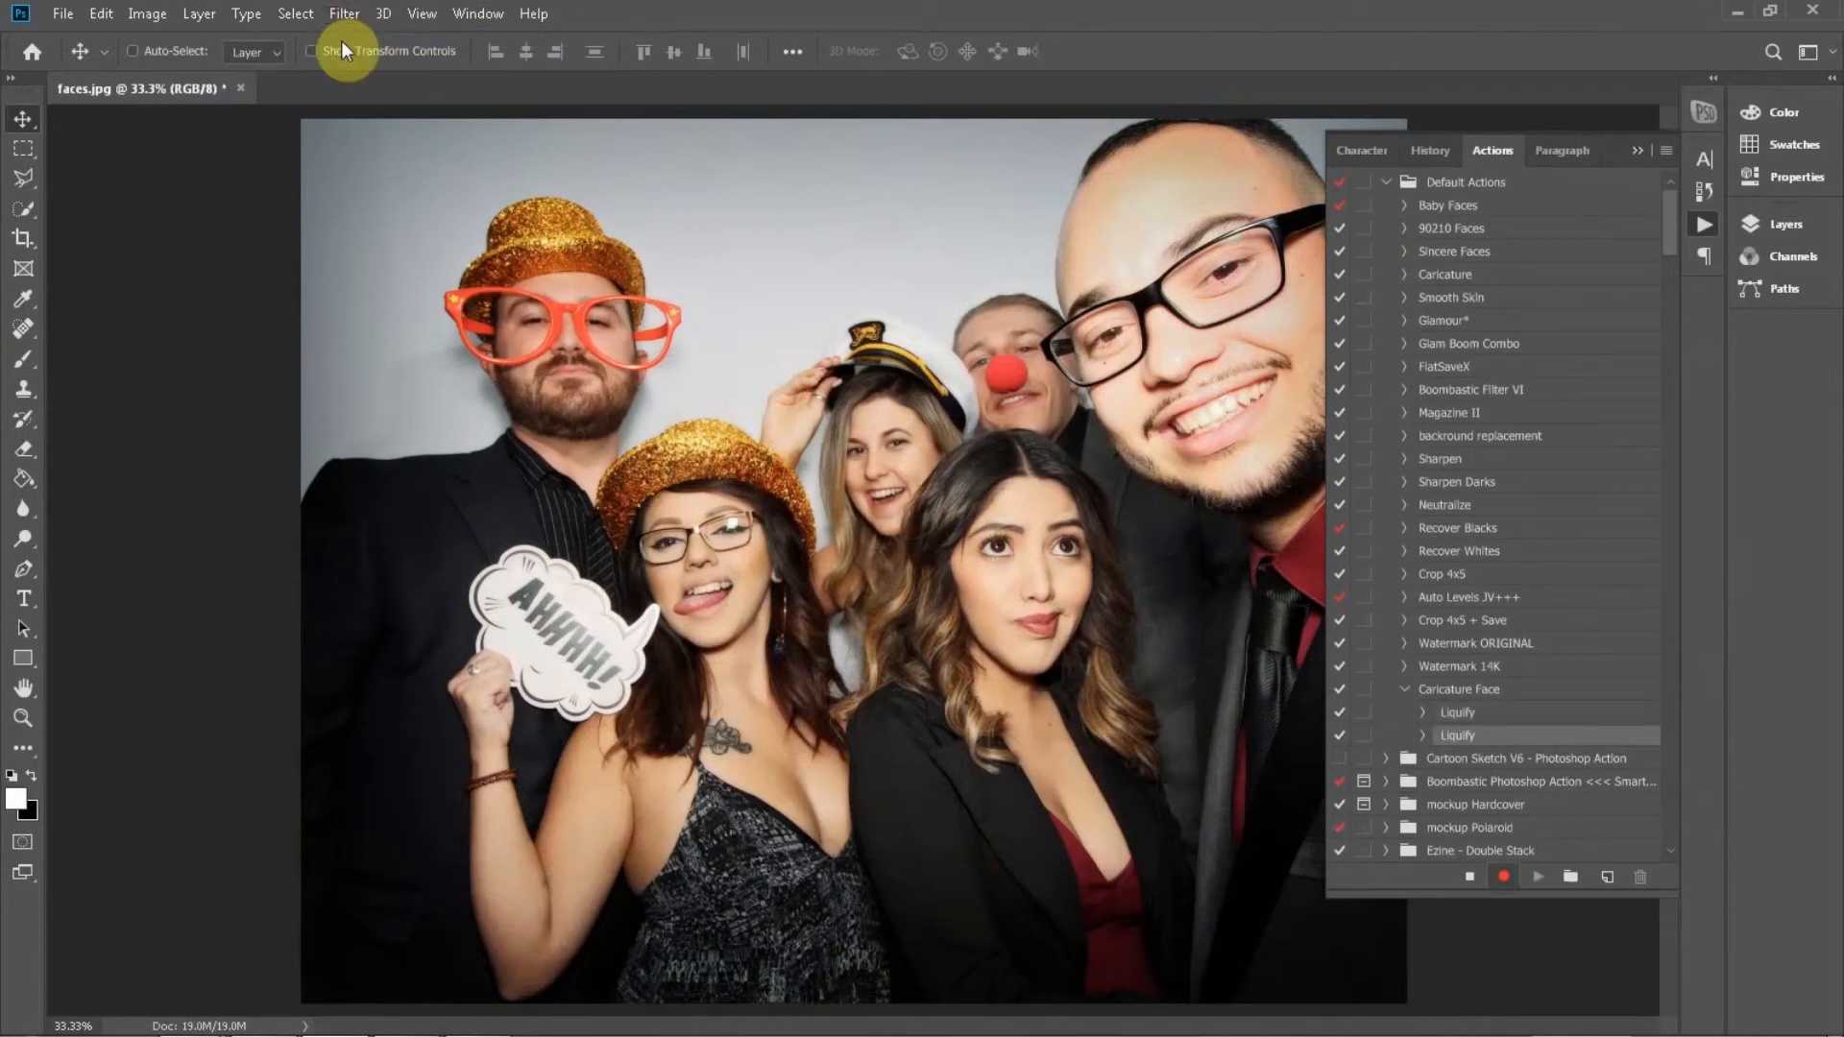
left_click(343, 15)
left_click(350, 41)
left_click(357, 24)
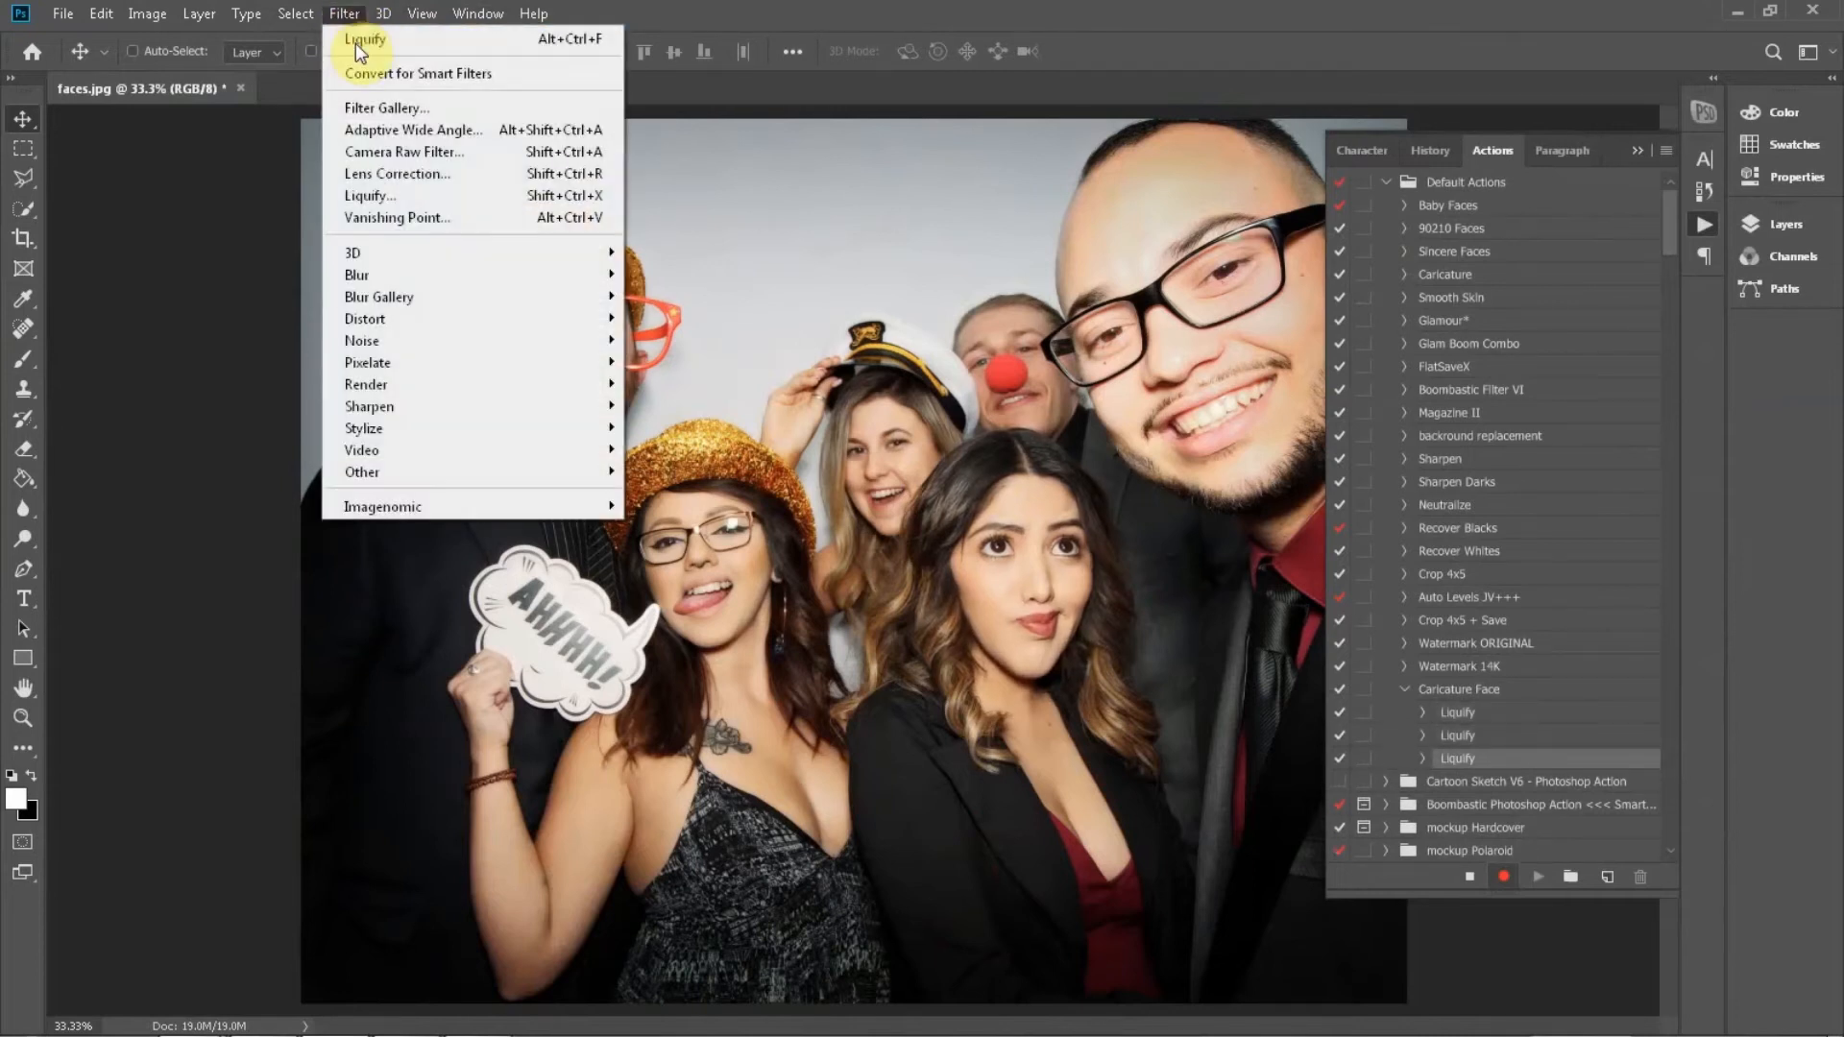
left_click(356, 44)
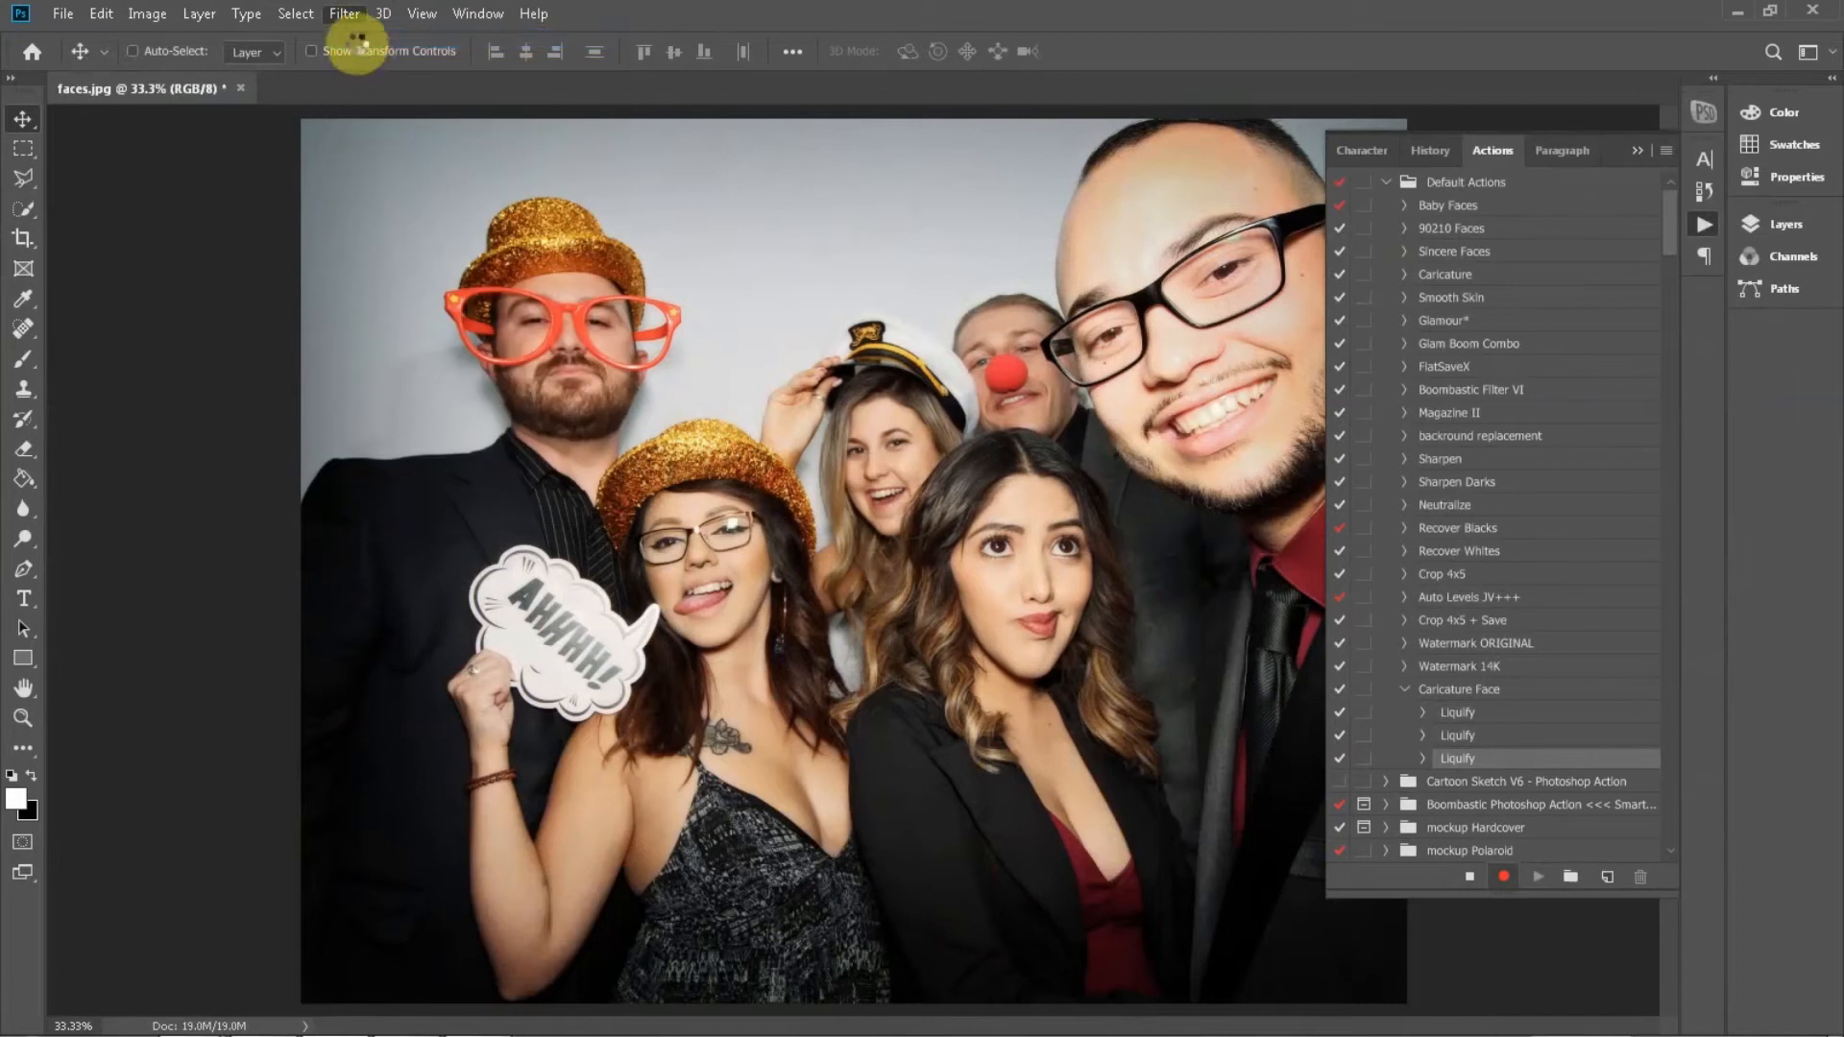
Compare the original faces.jpg snapshot with the last Liquify state in the history and return to the original
left_click(1429, 151)
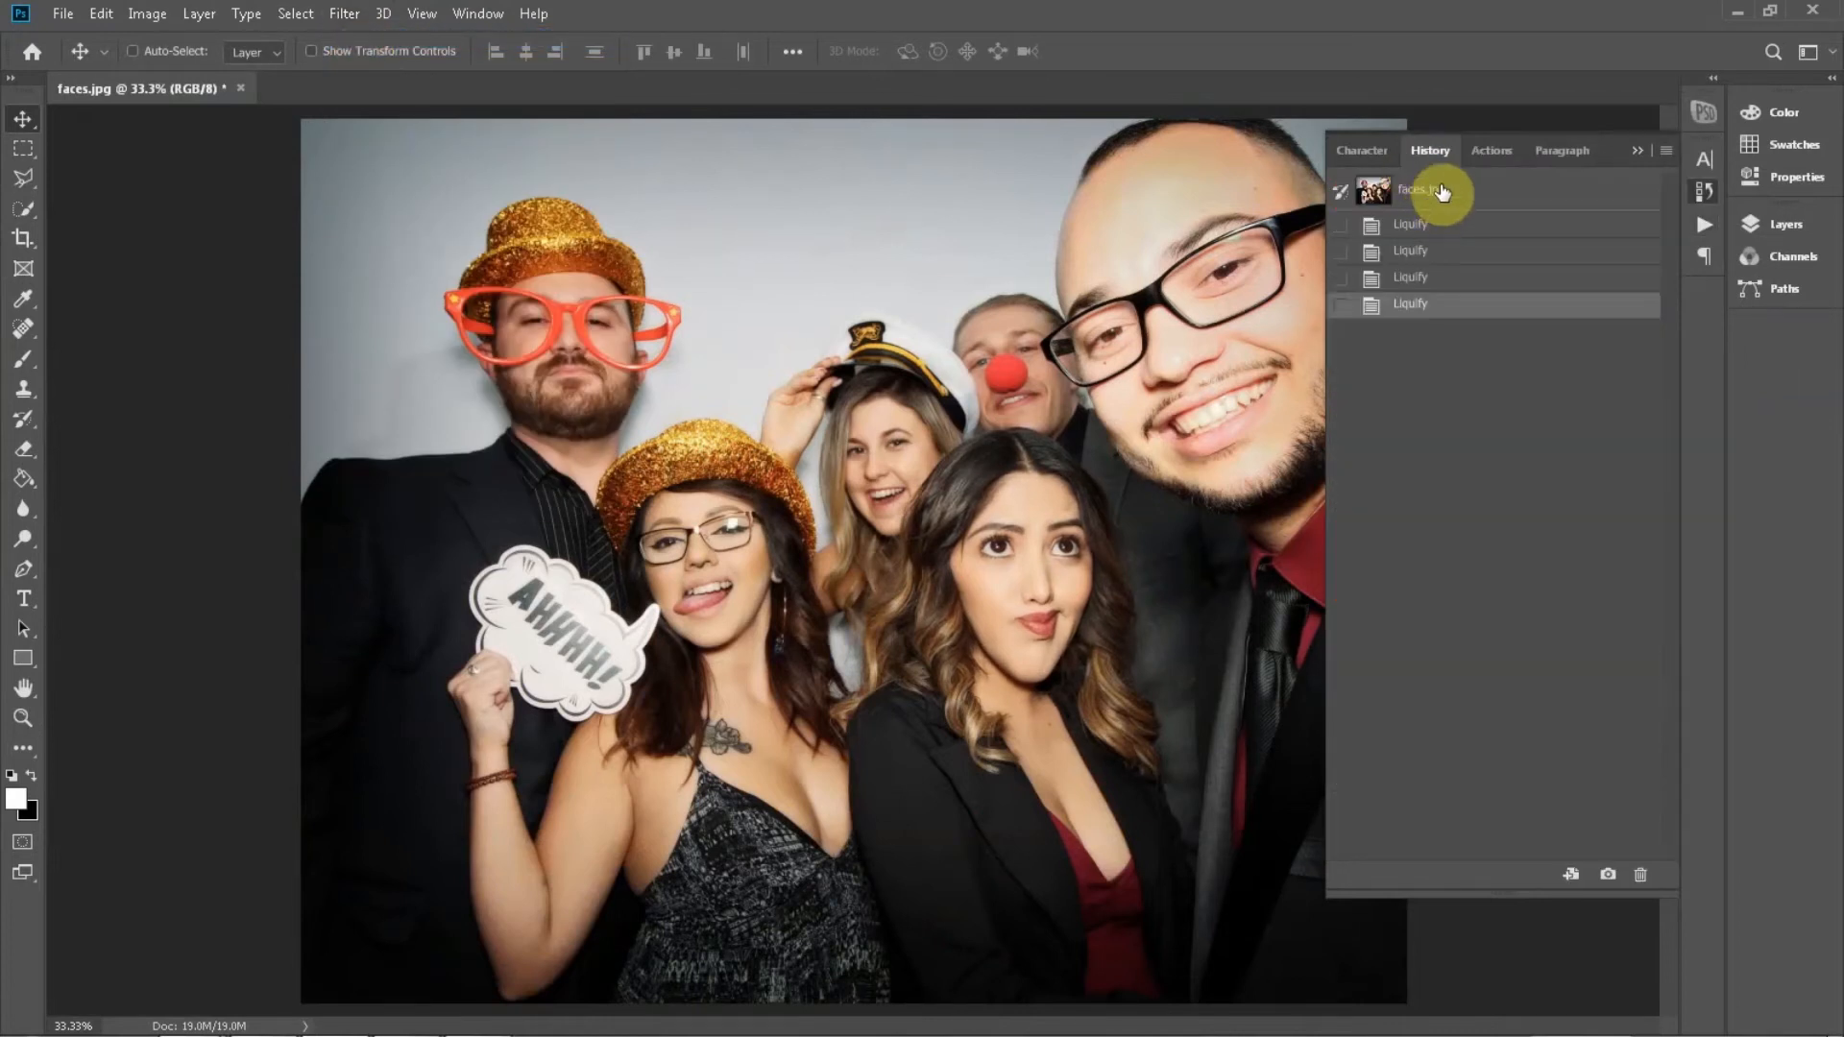
left_click(1433, 190)
left_click(1433, 306)
left_click(1438, 192)
left_click(1440, 305)
left_click(1448, 206)
Create an action named Caricature Face in the Default Actions set and start recording it
left_click(1491, 150)
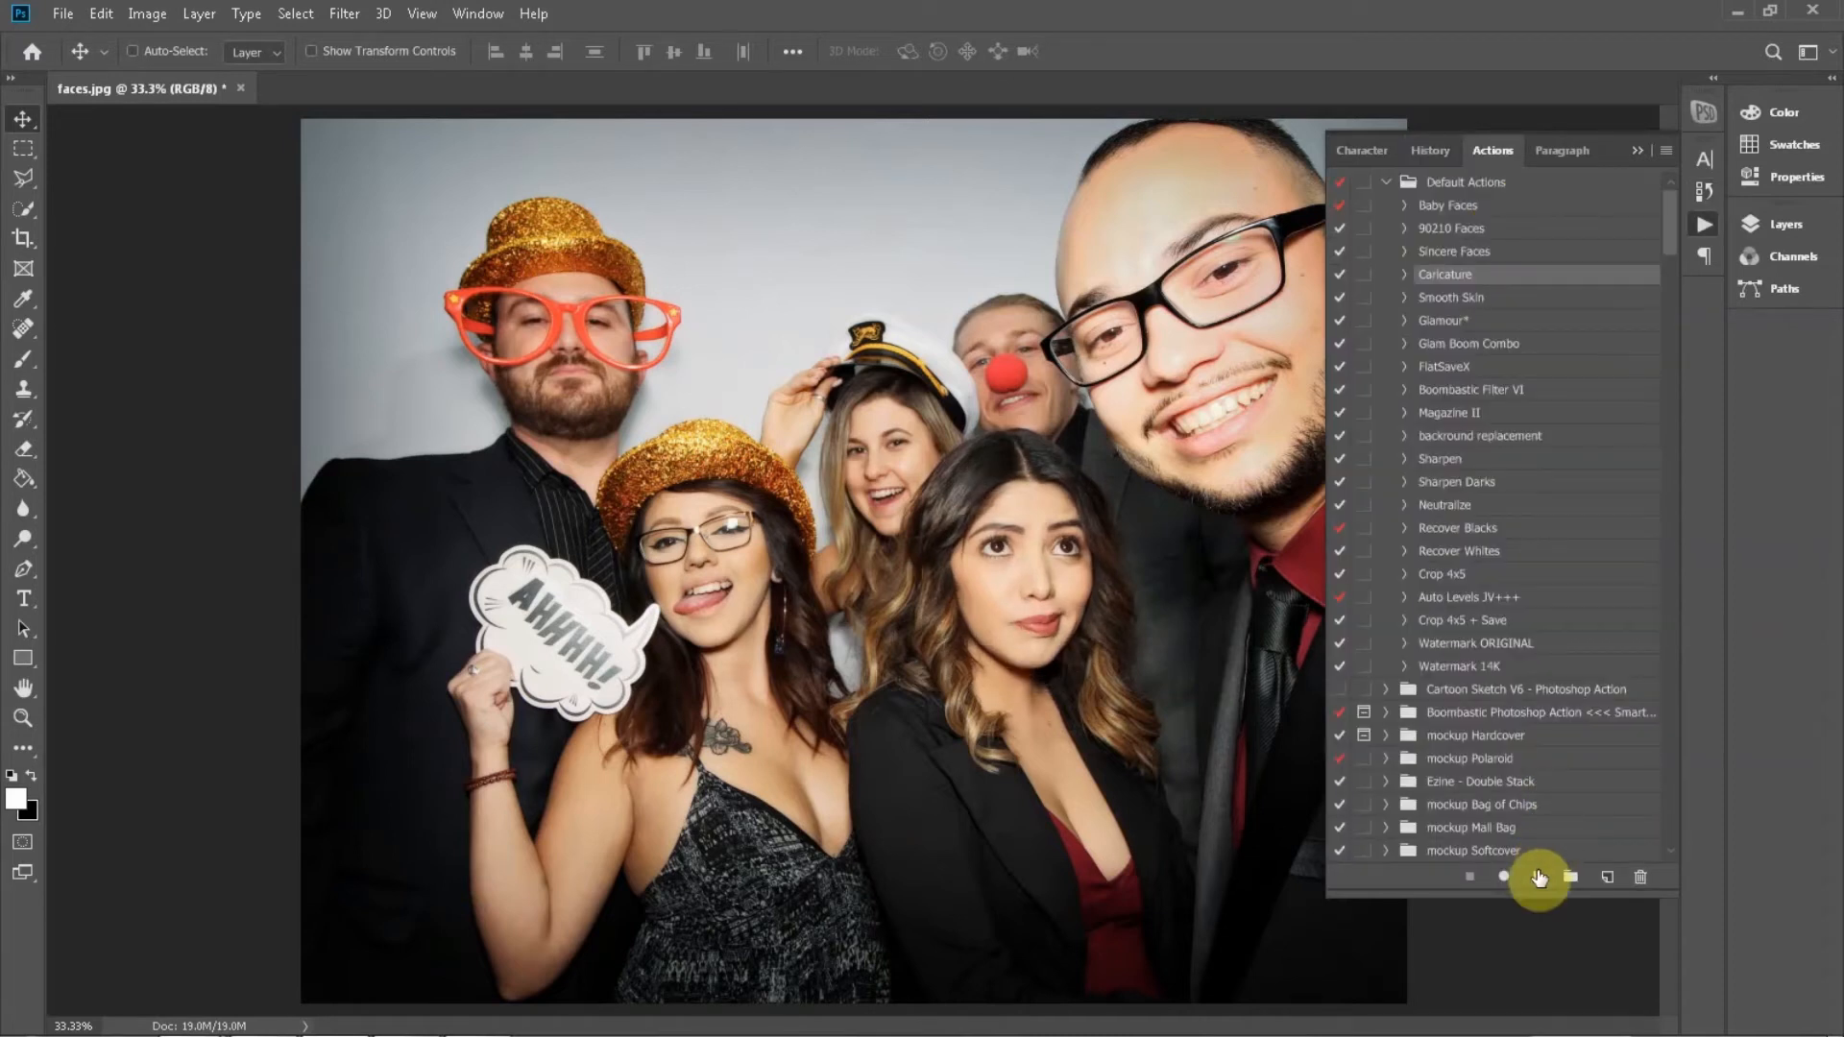
left_click(1607, 881)
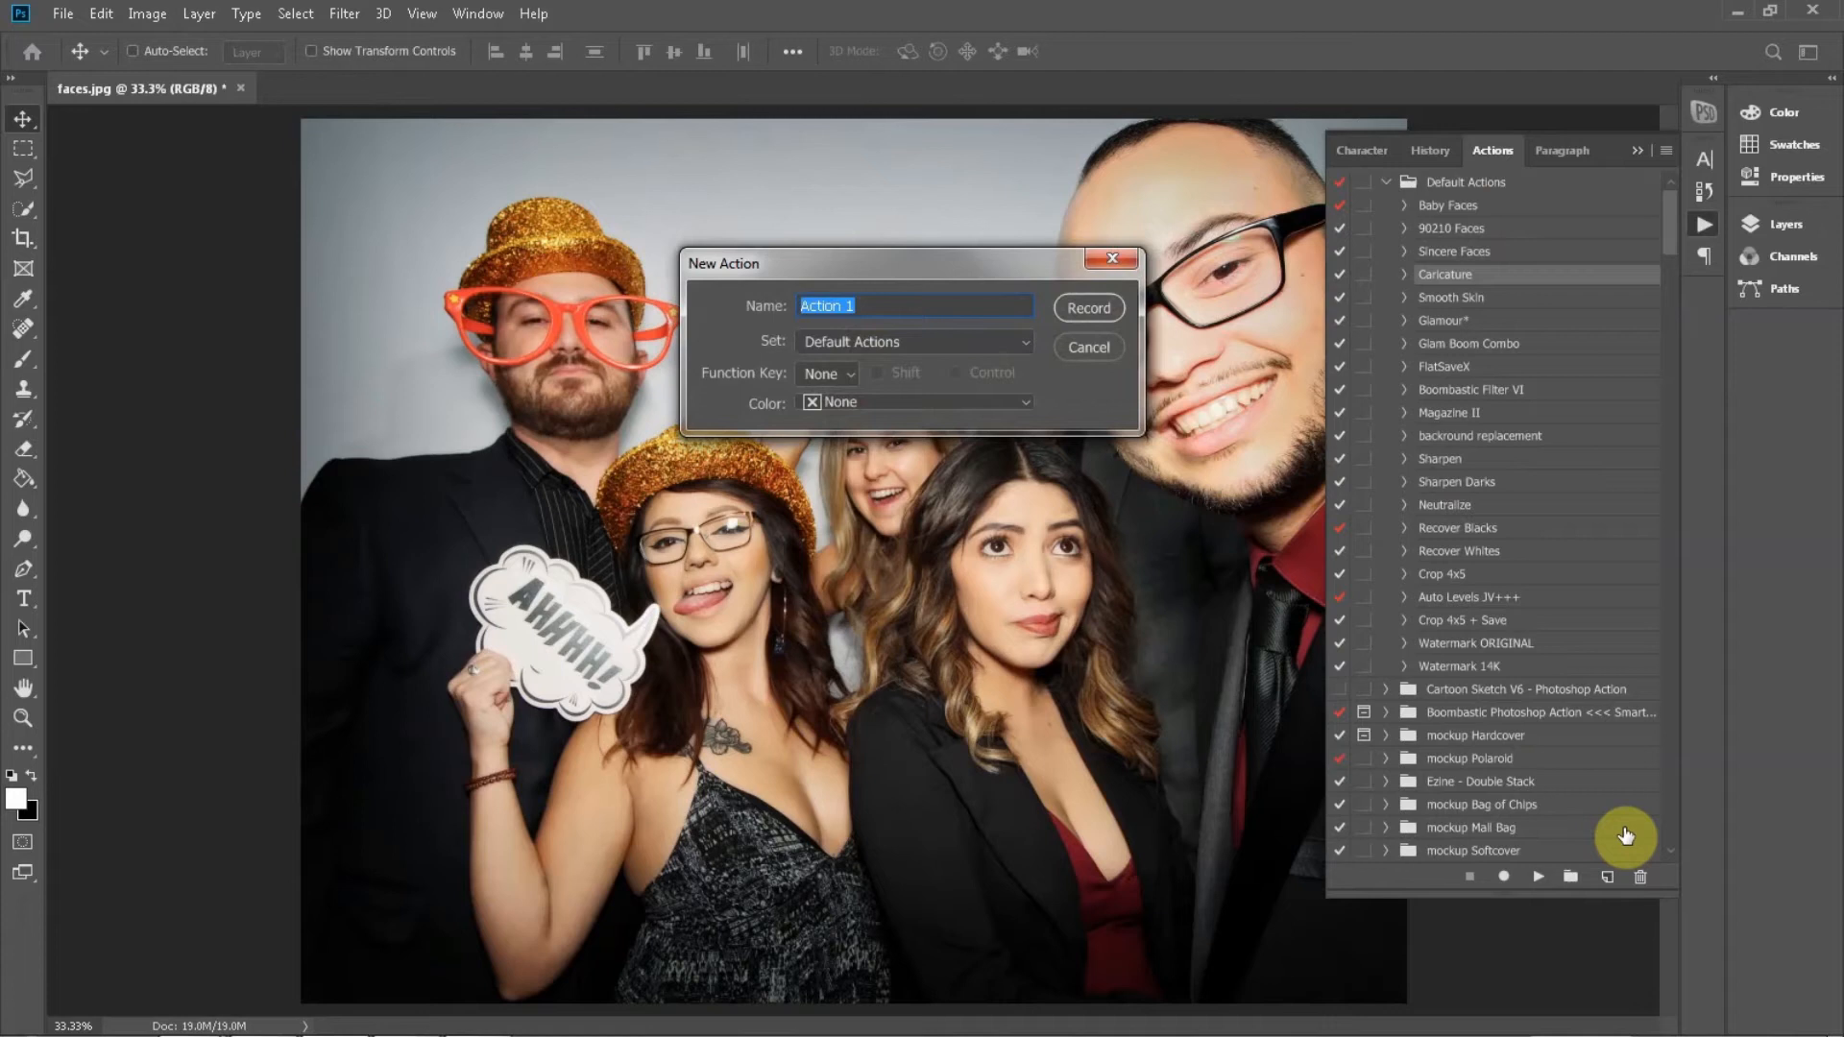
type("Caricature Face")
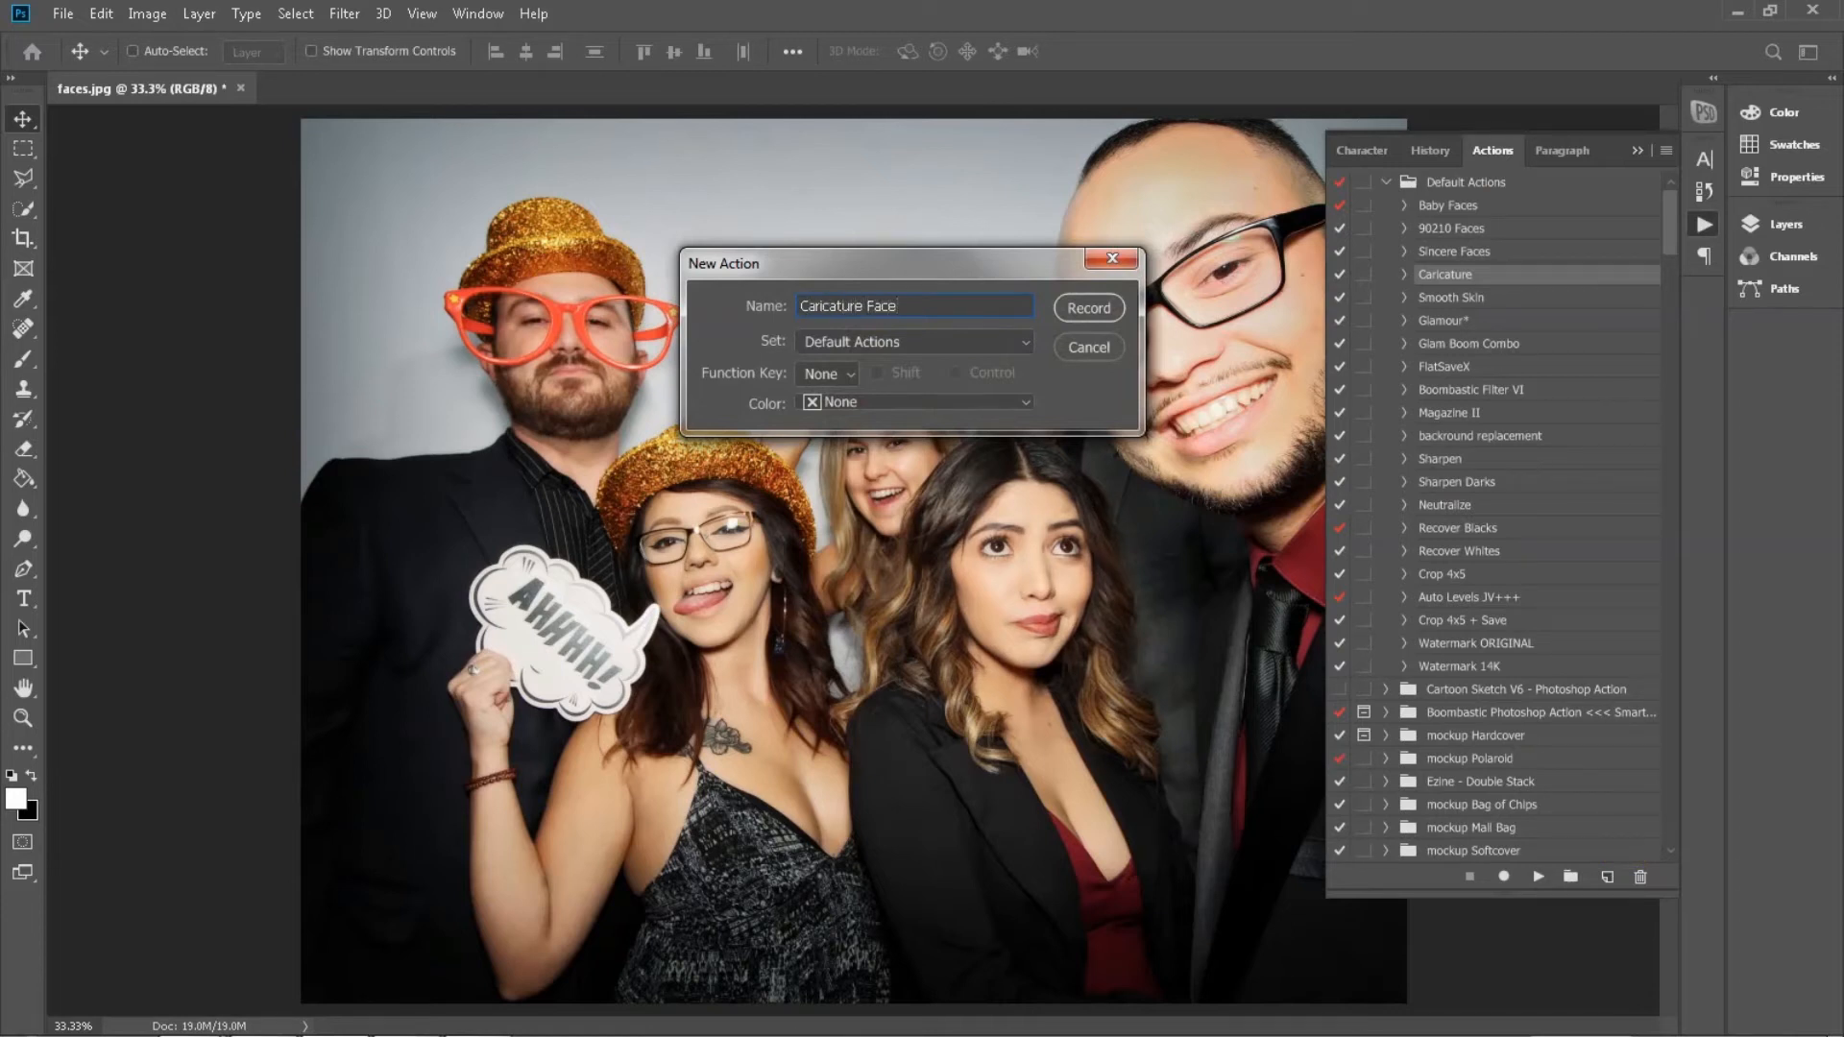
key("Return")
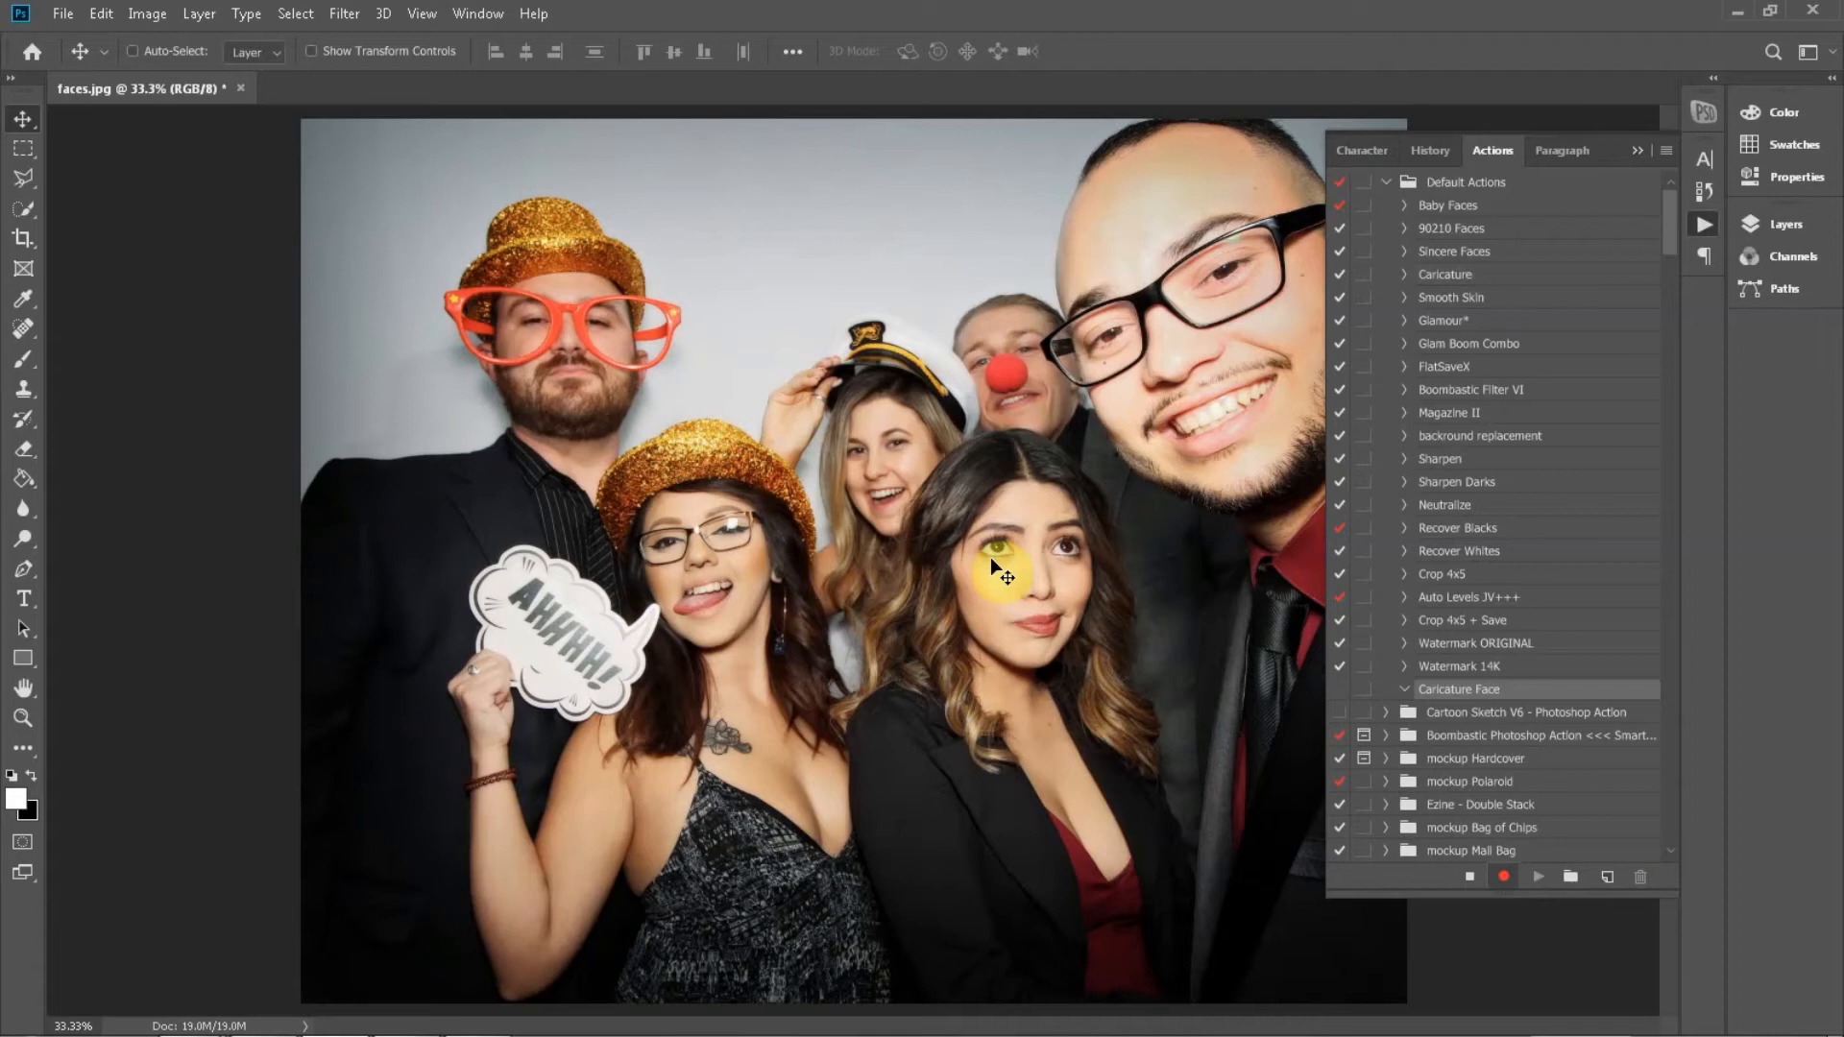
Apply the Liquify filter to the photo with the Caricature.msh mesh loaded from the Tutorial Assets folder
left_click(344, 14)
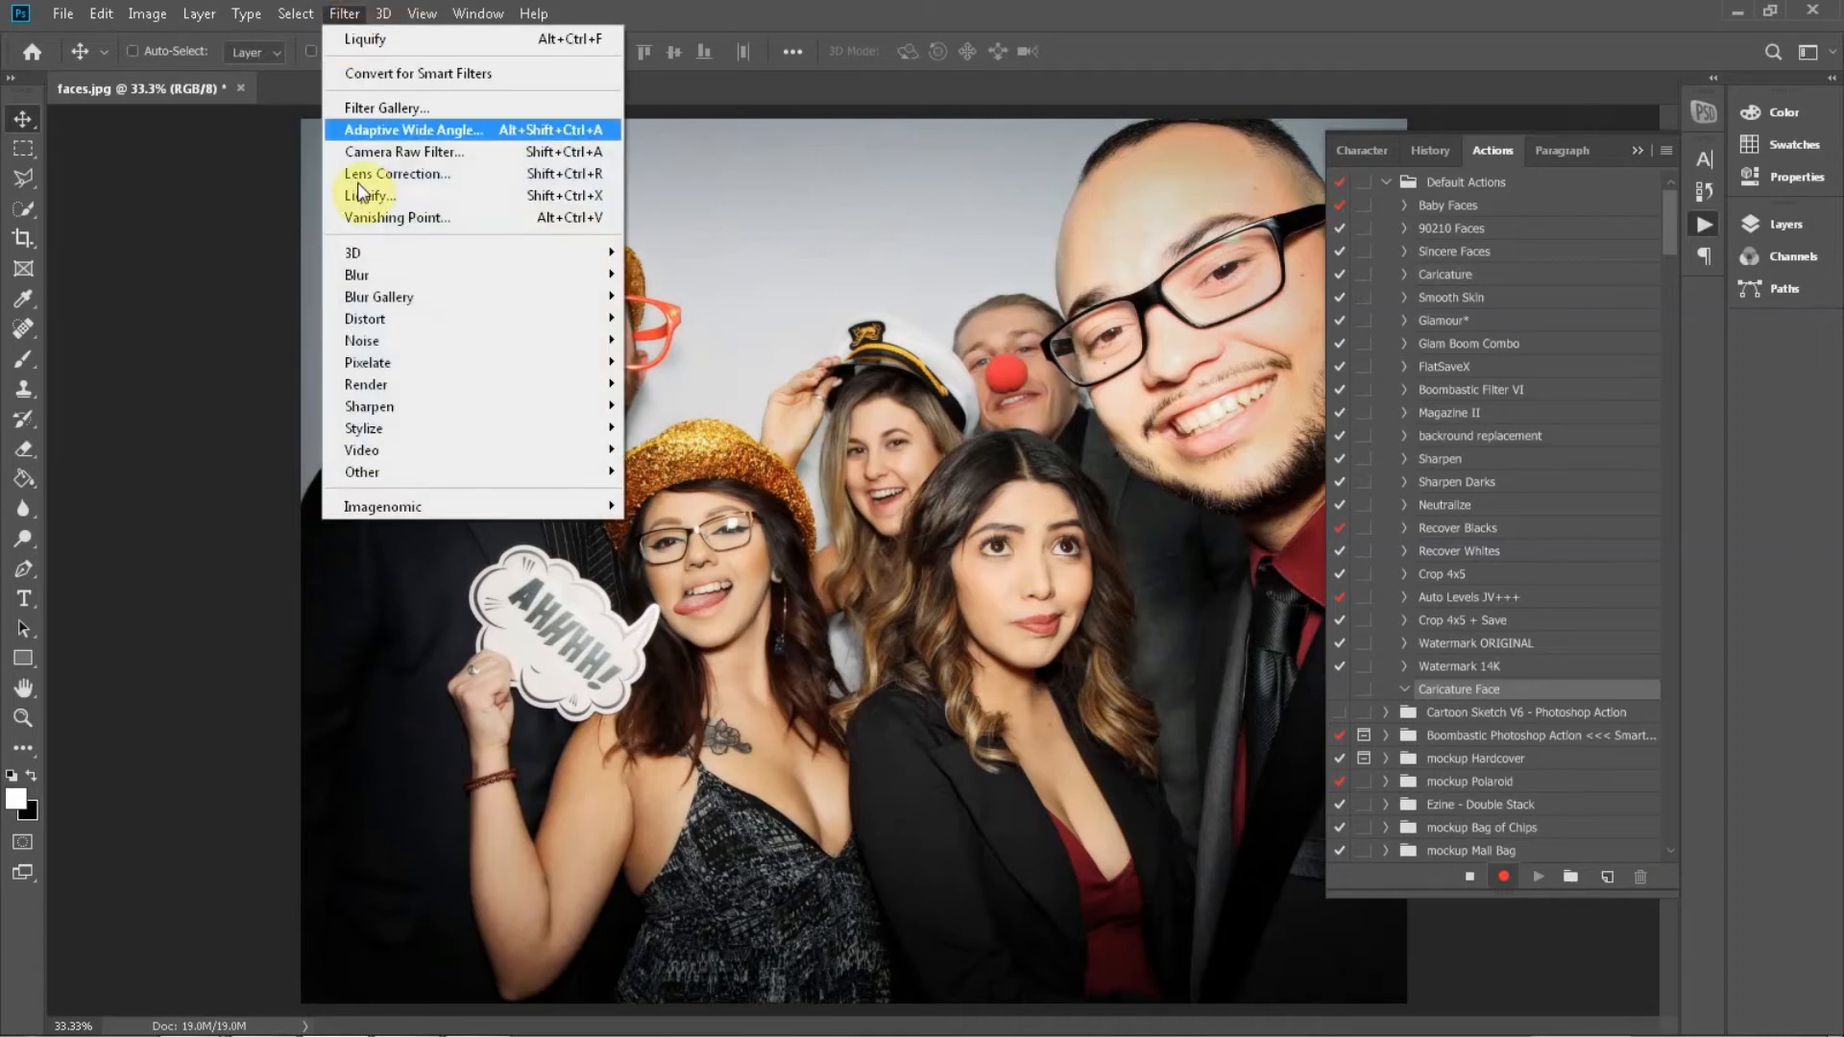
left_click(359, 197)
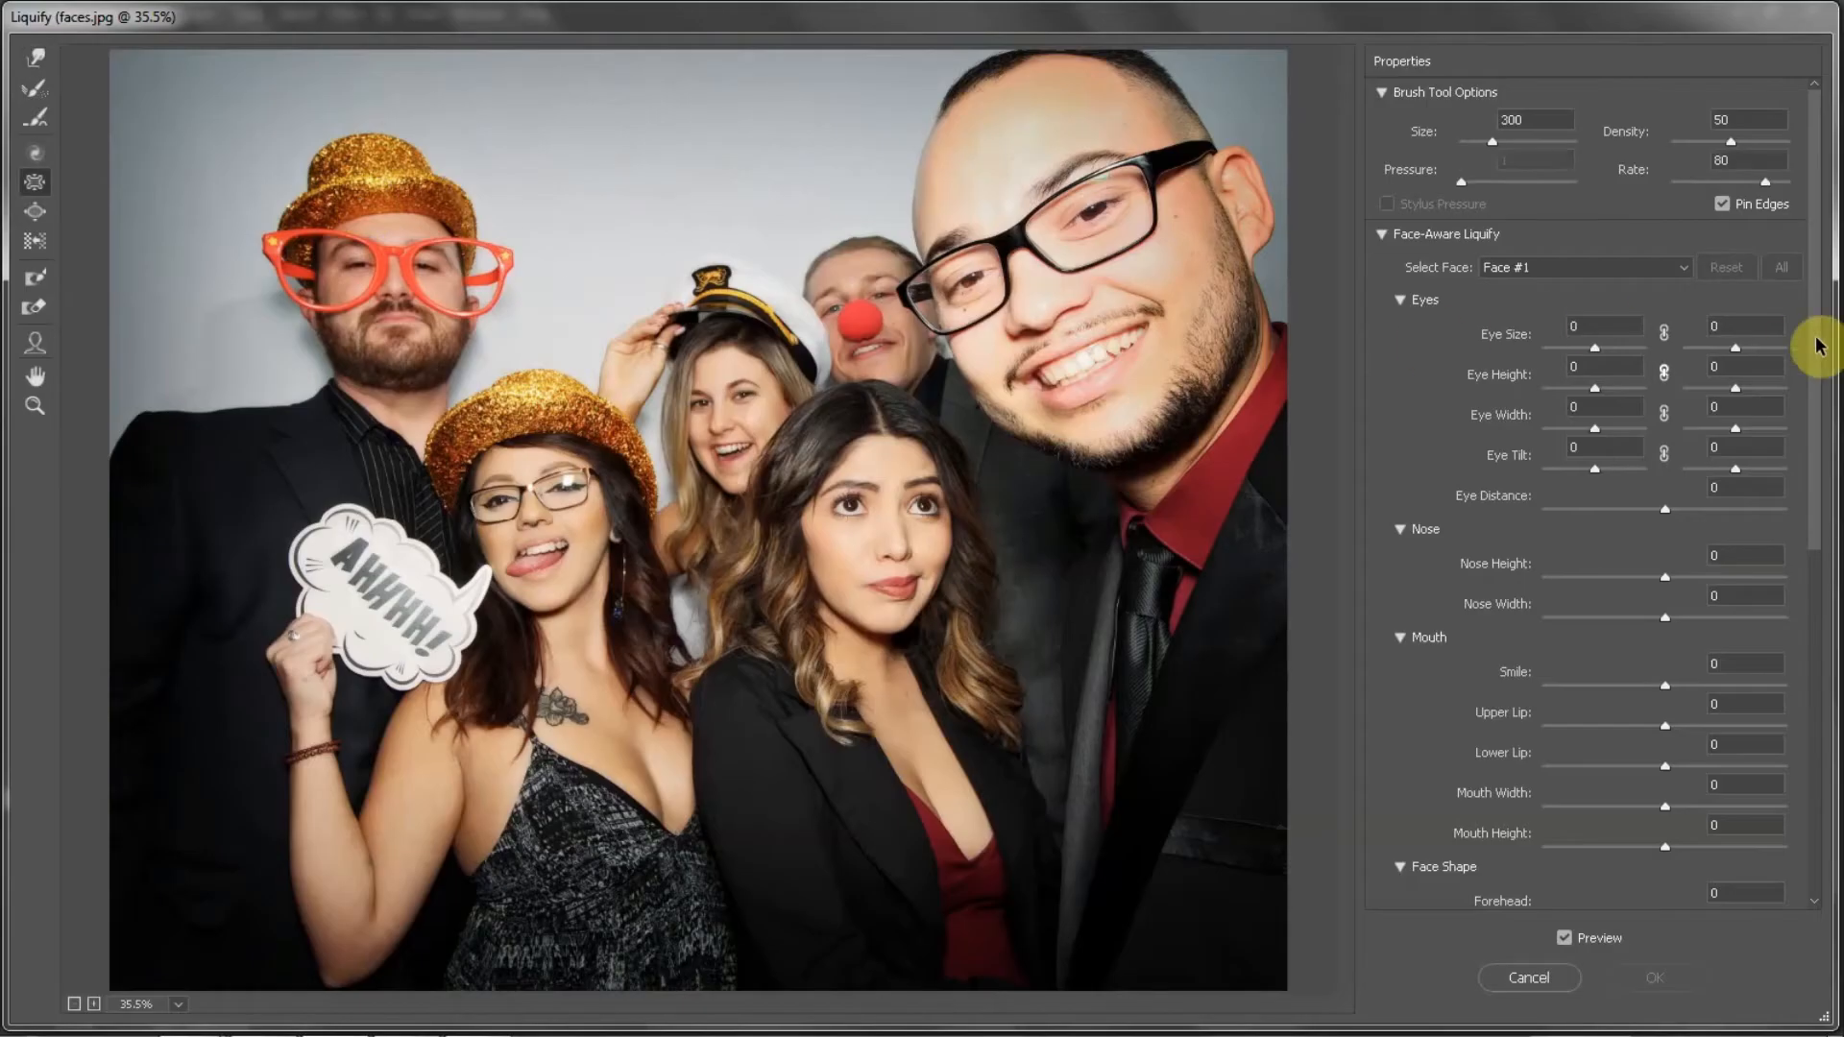
scroll(1805, 452, "down", 5)
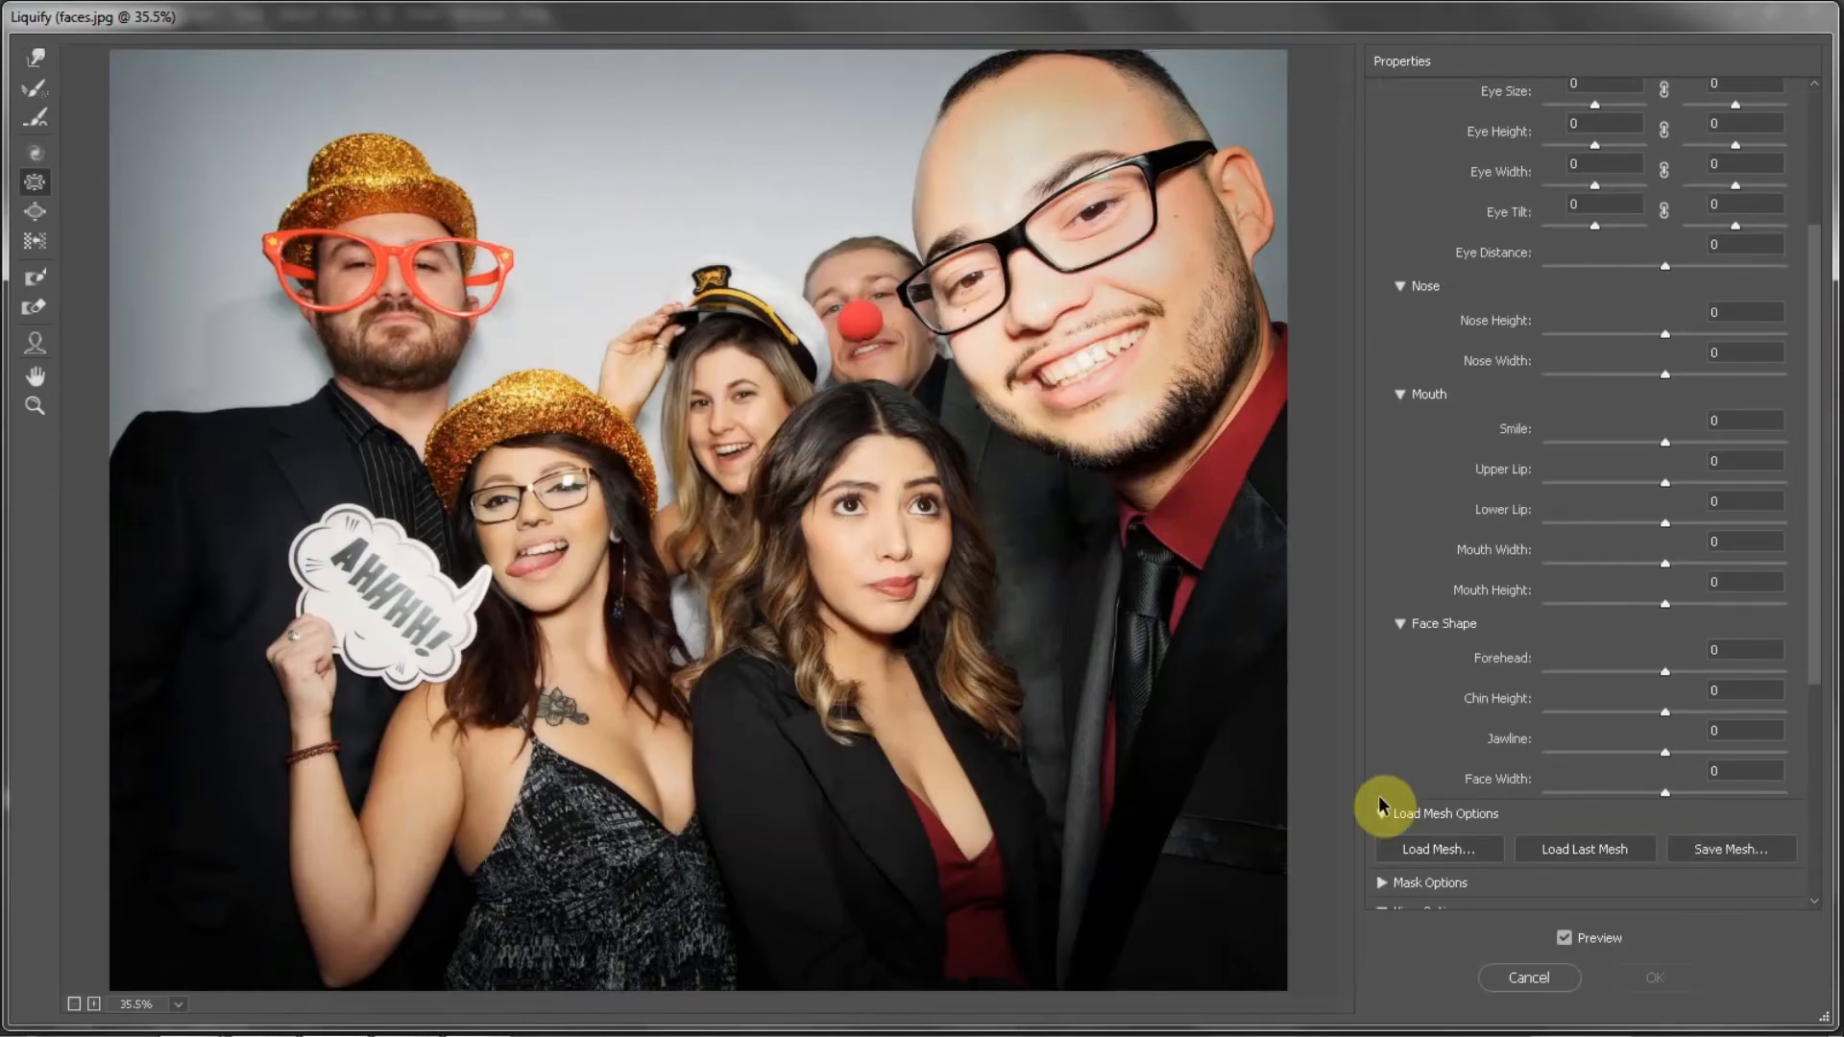
left_click(1433, 849)
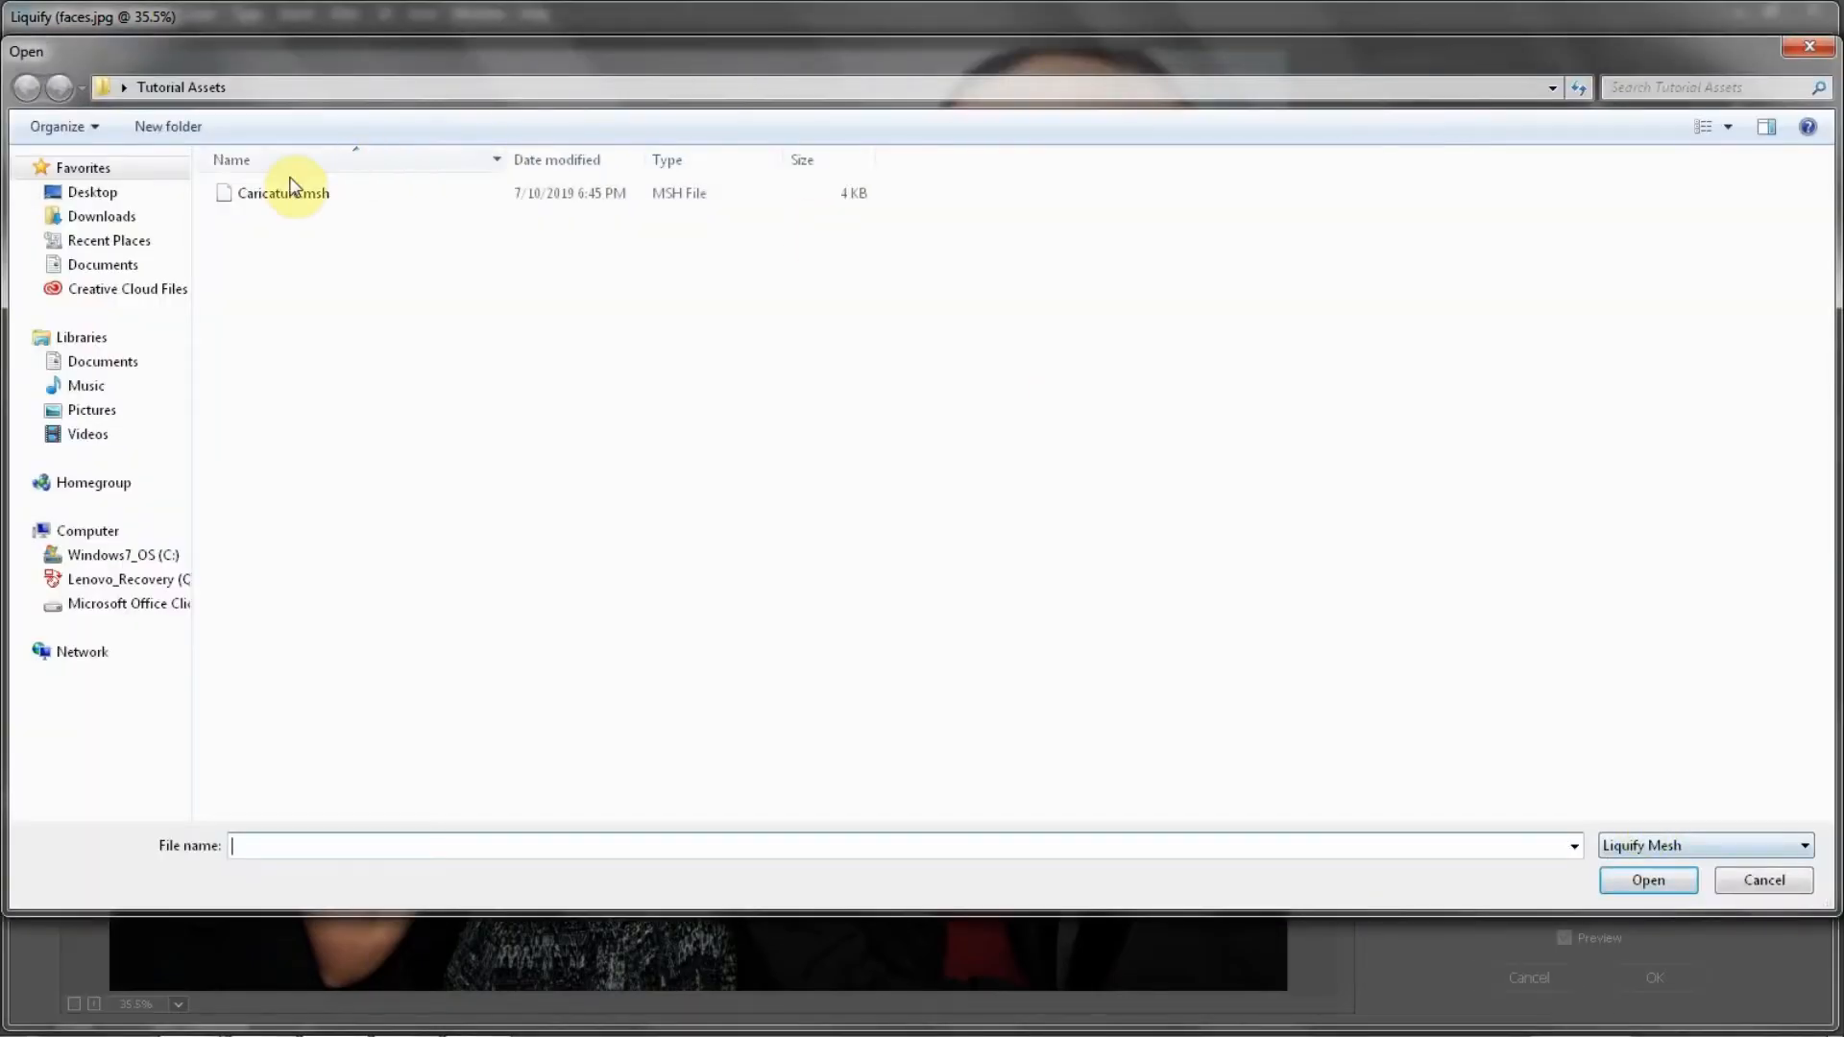
double_click(280, 196)
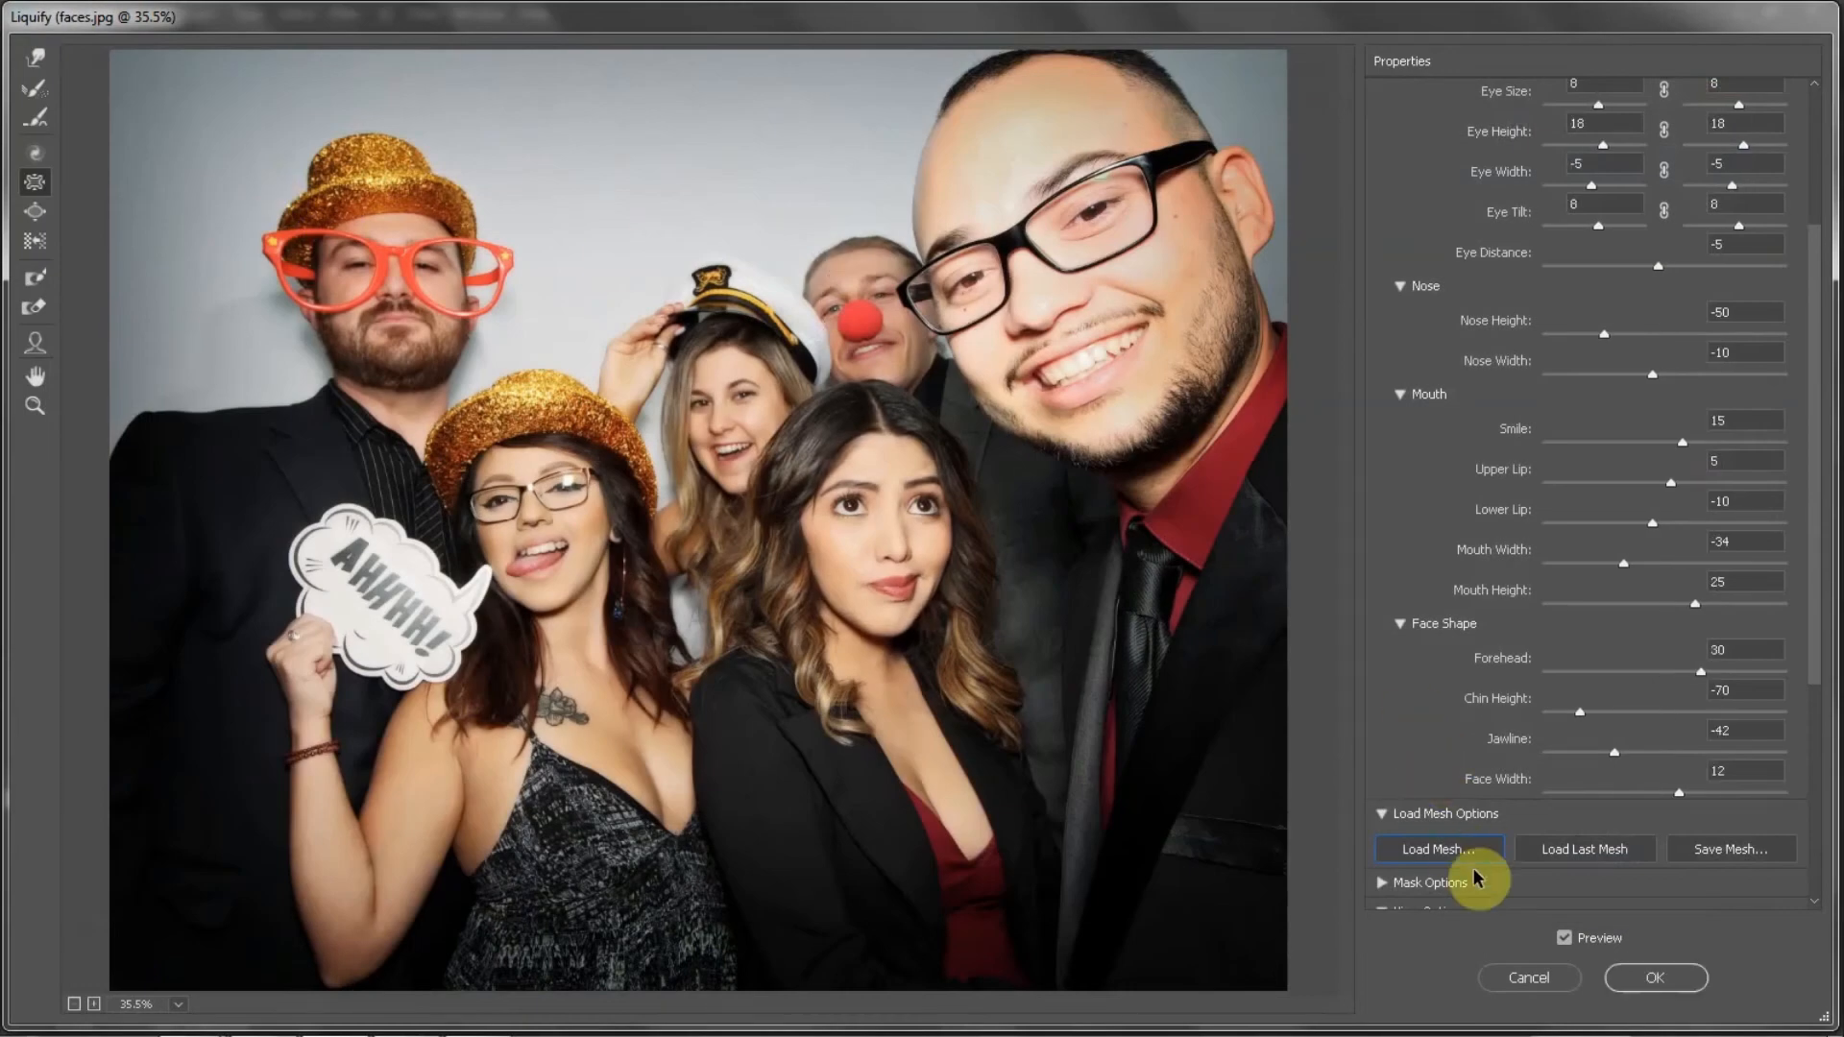
left_click(1652, 975)
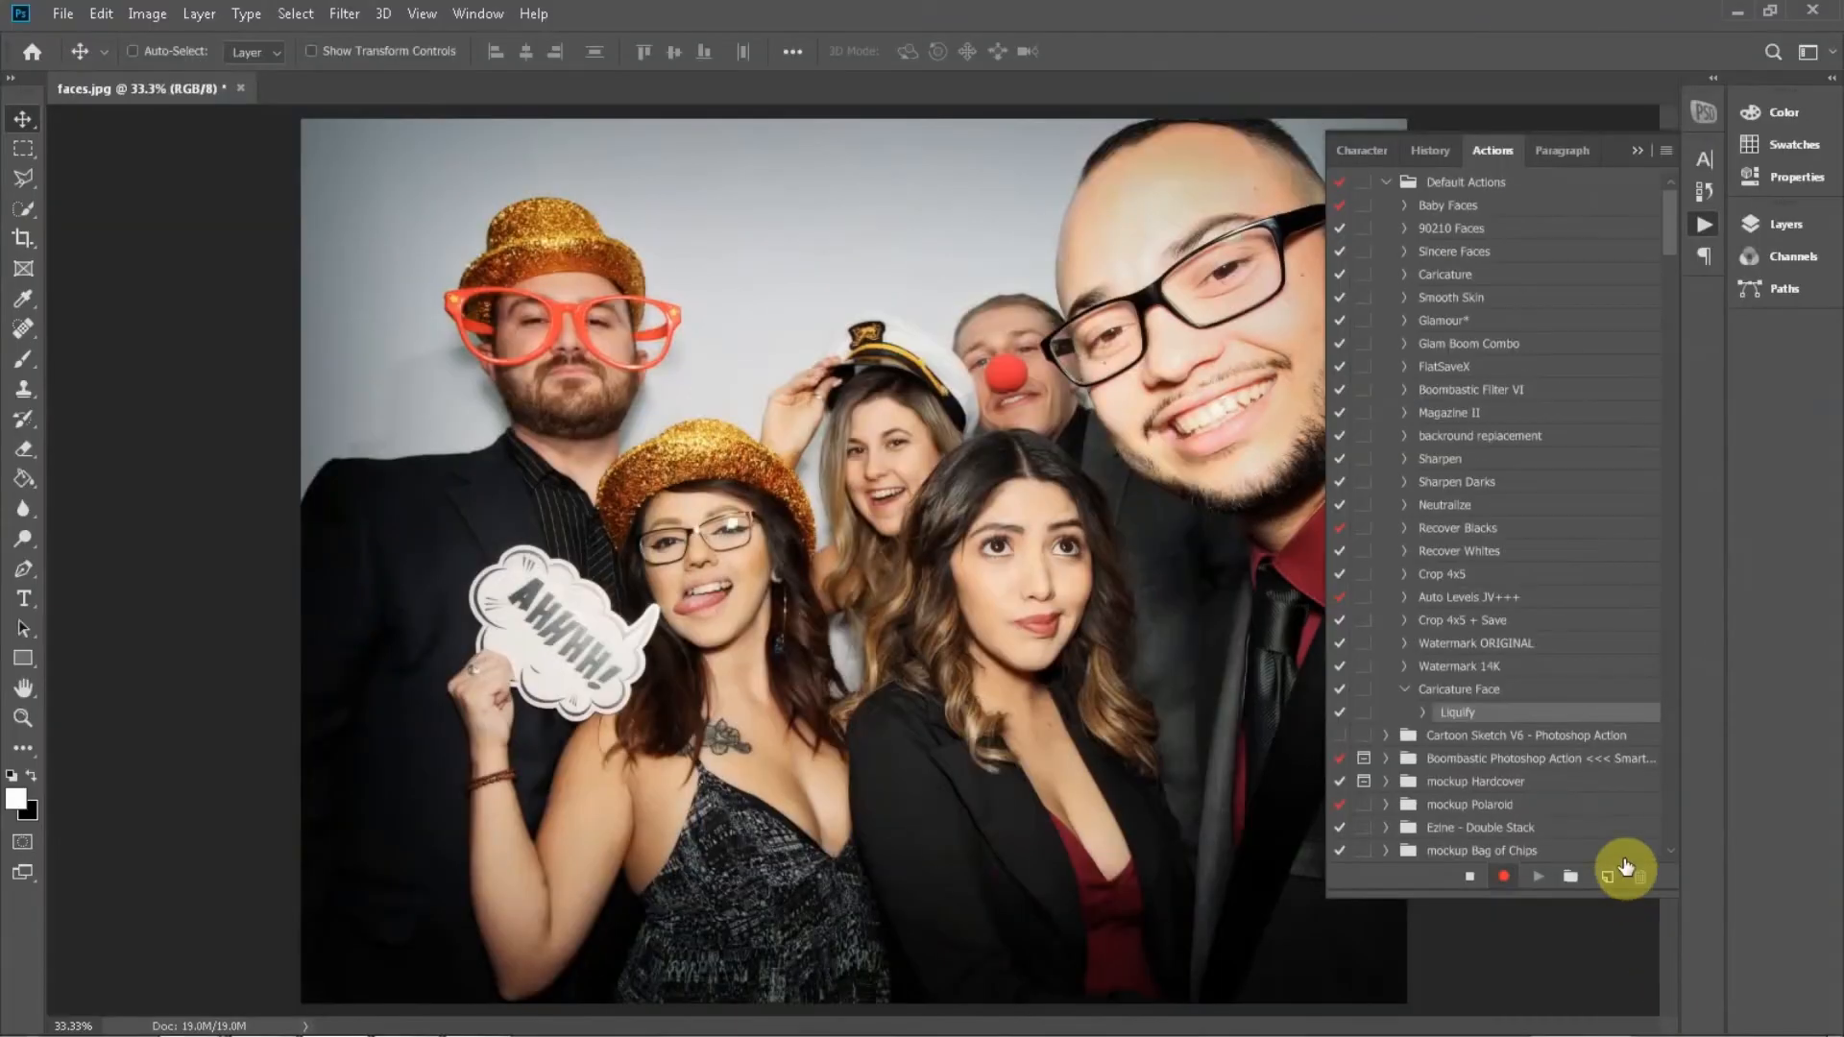
Reapply the last Liquify filter three times and stop recording the Caricature Face action
left_click(342, 40)
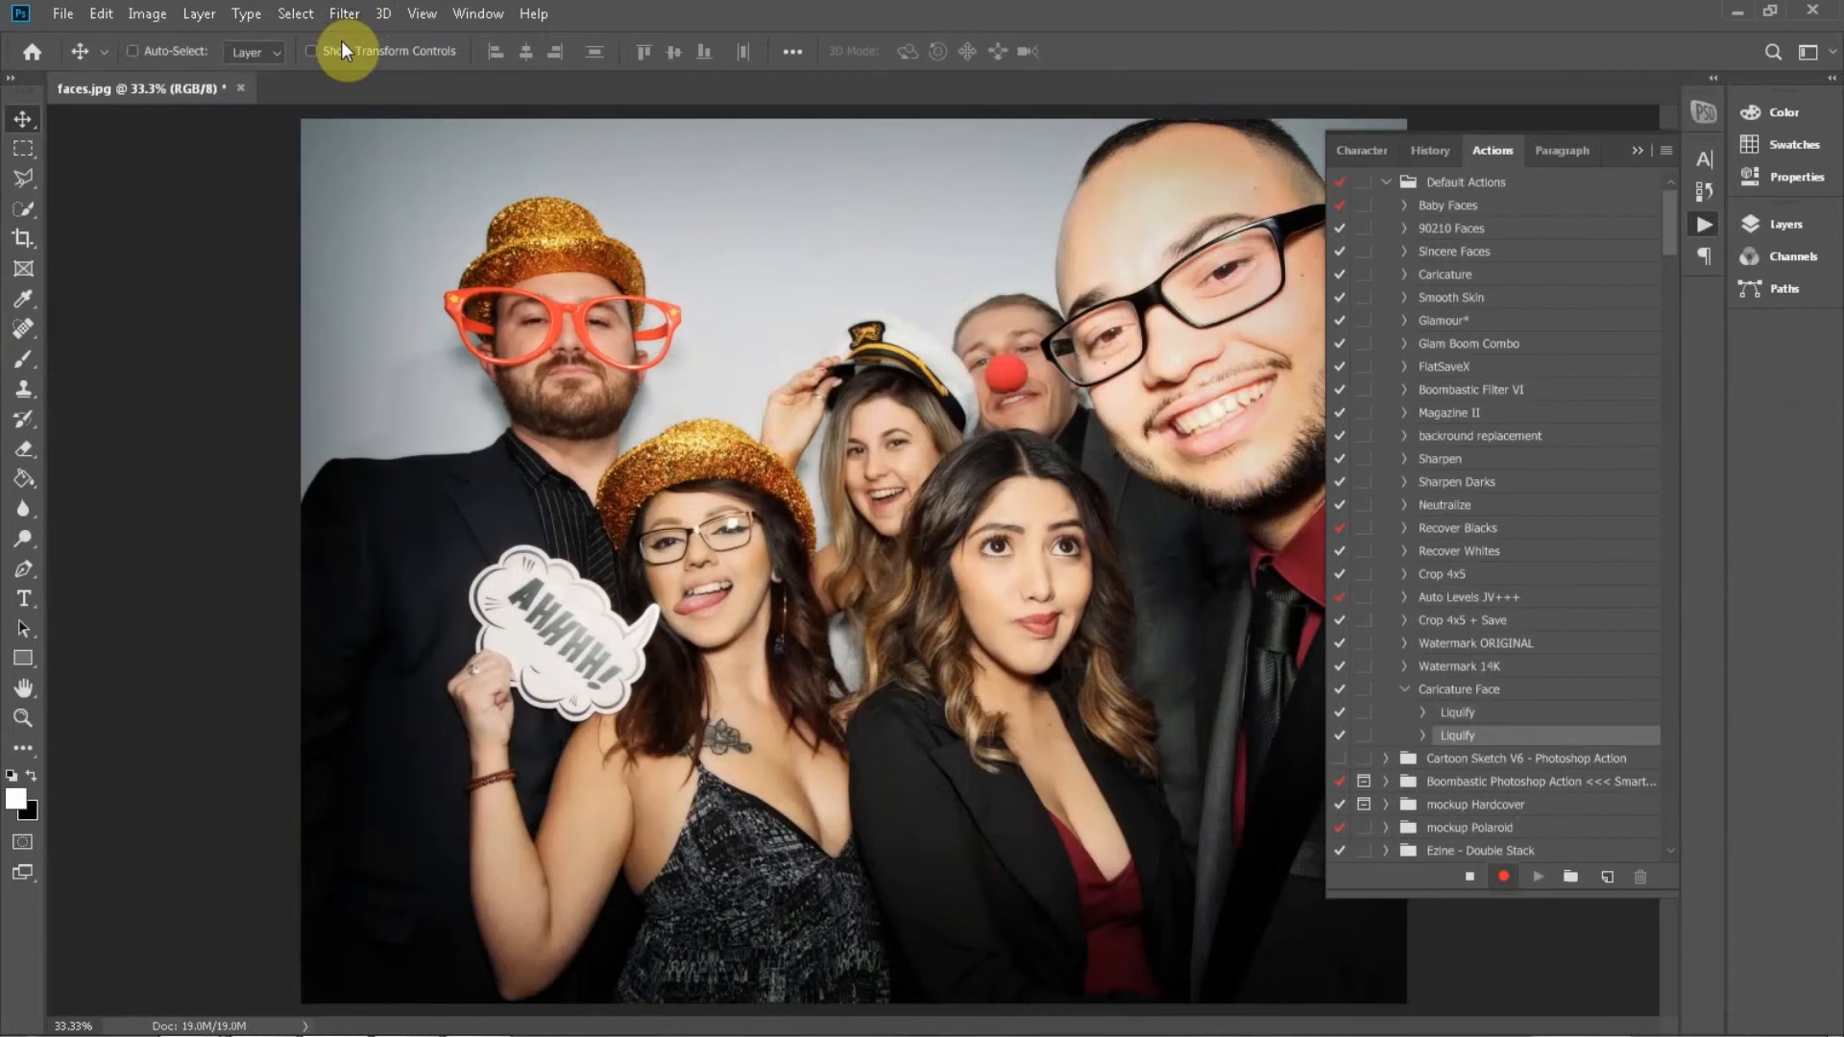
left_click(343, 16)
left_click(360, 35)
left_click(357, 26)
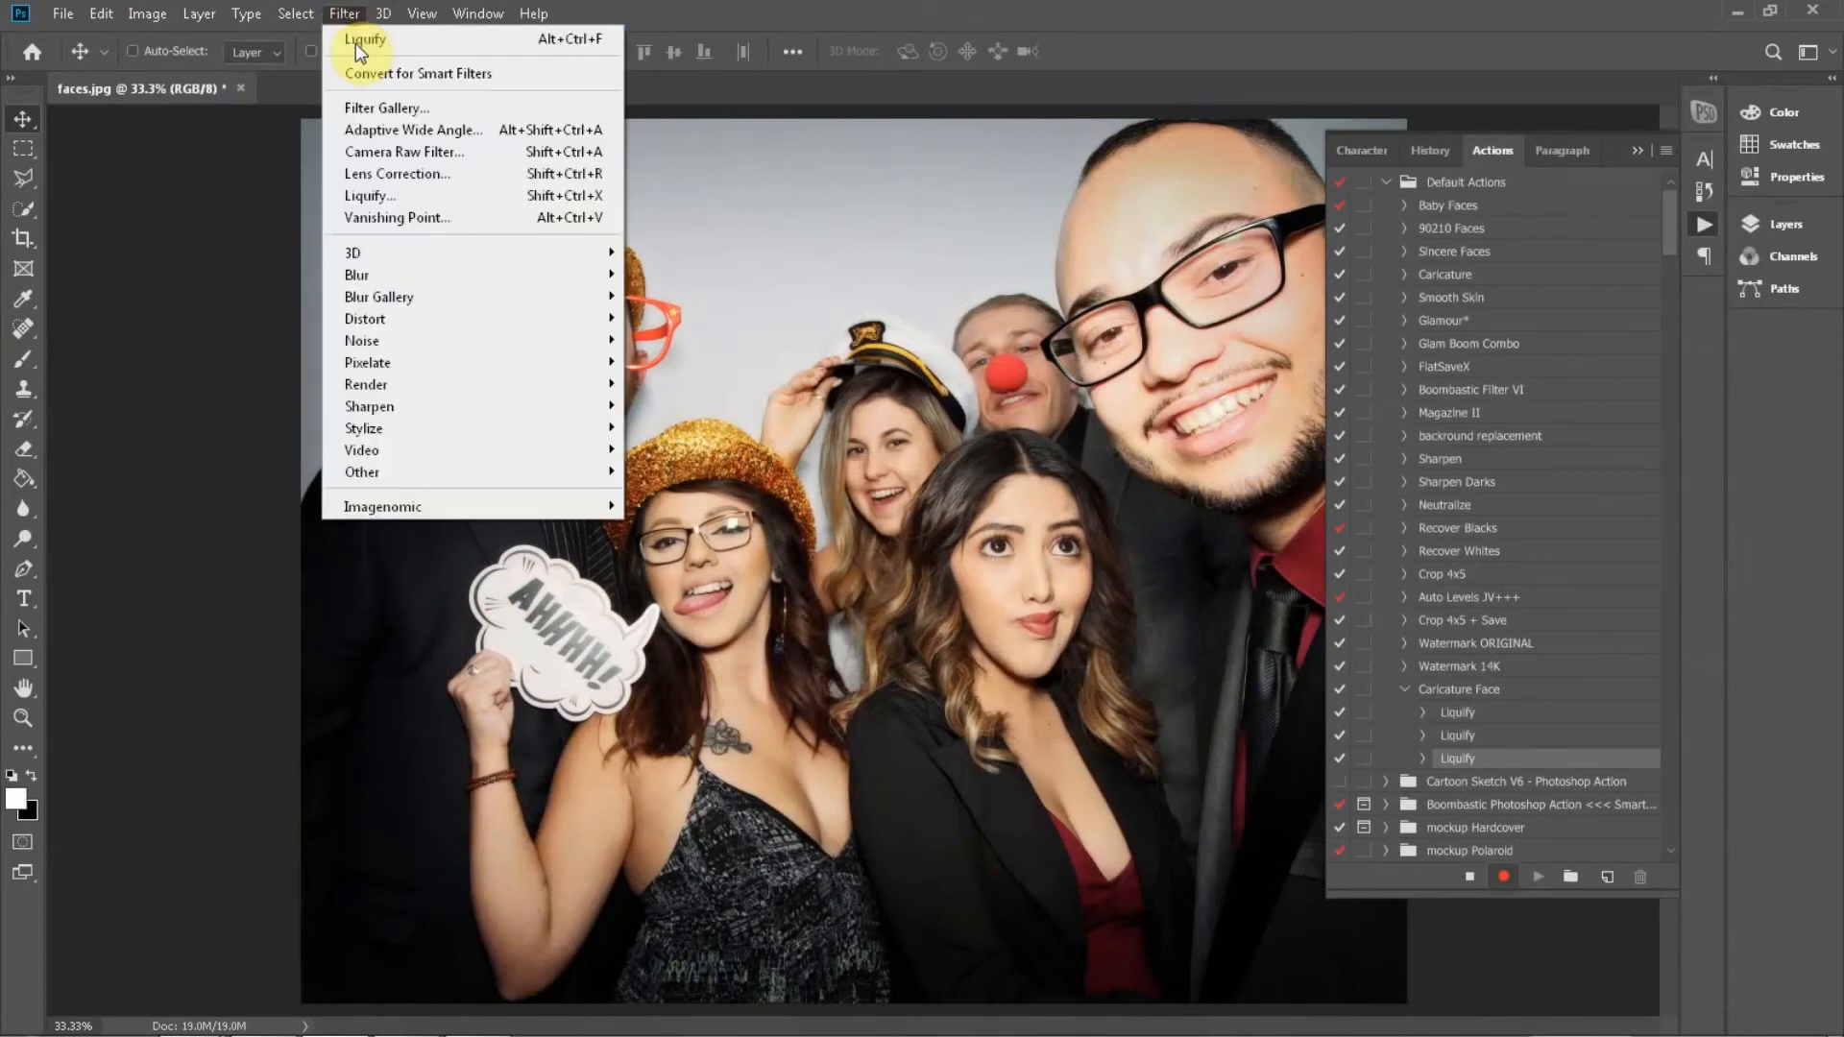
left_click(355, 44)
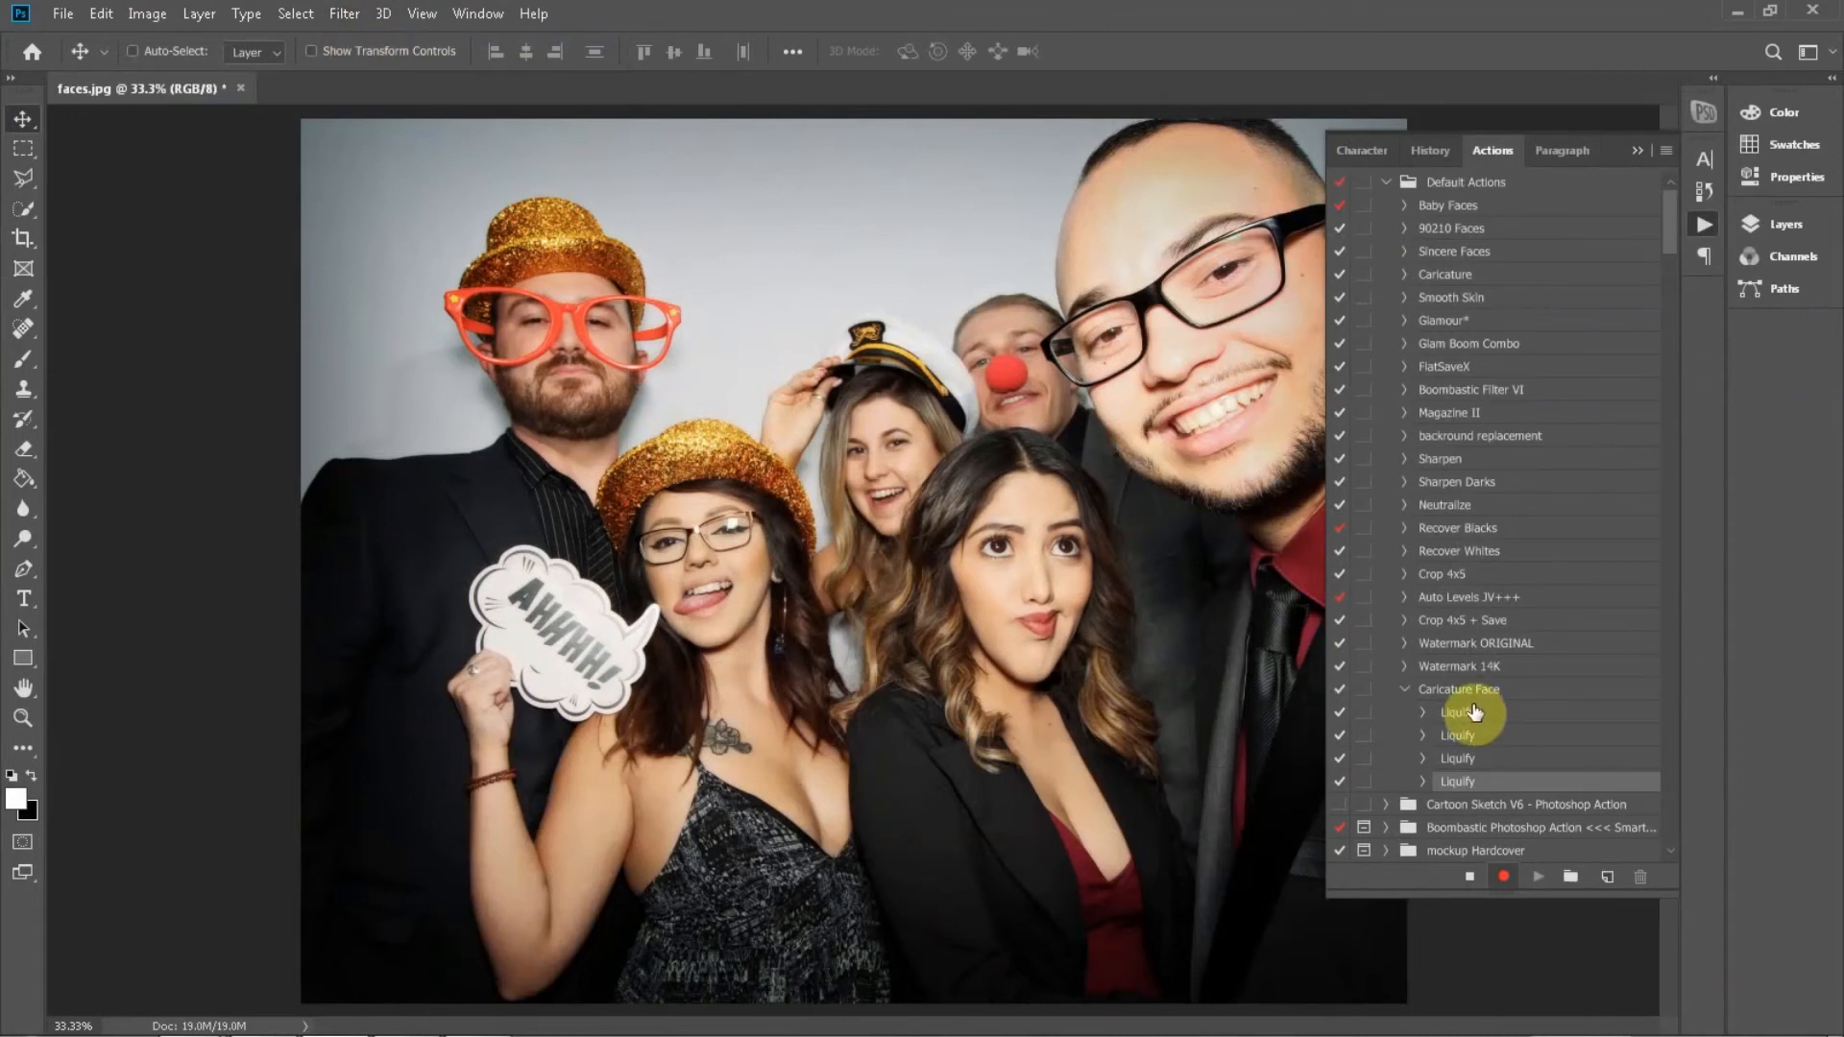
left_click(1469, 880)
Compare the original faces.jpg snapshot with the final recorded Liquify state and return to the original
left_click(1418, 152)
left_click(1434, 205)
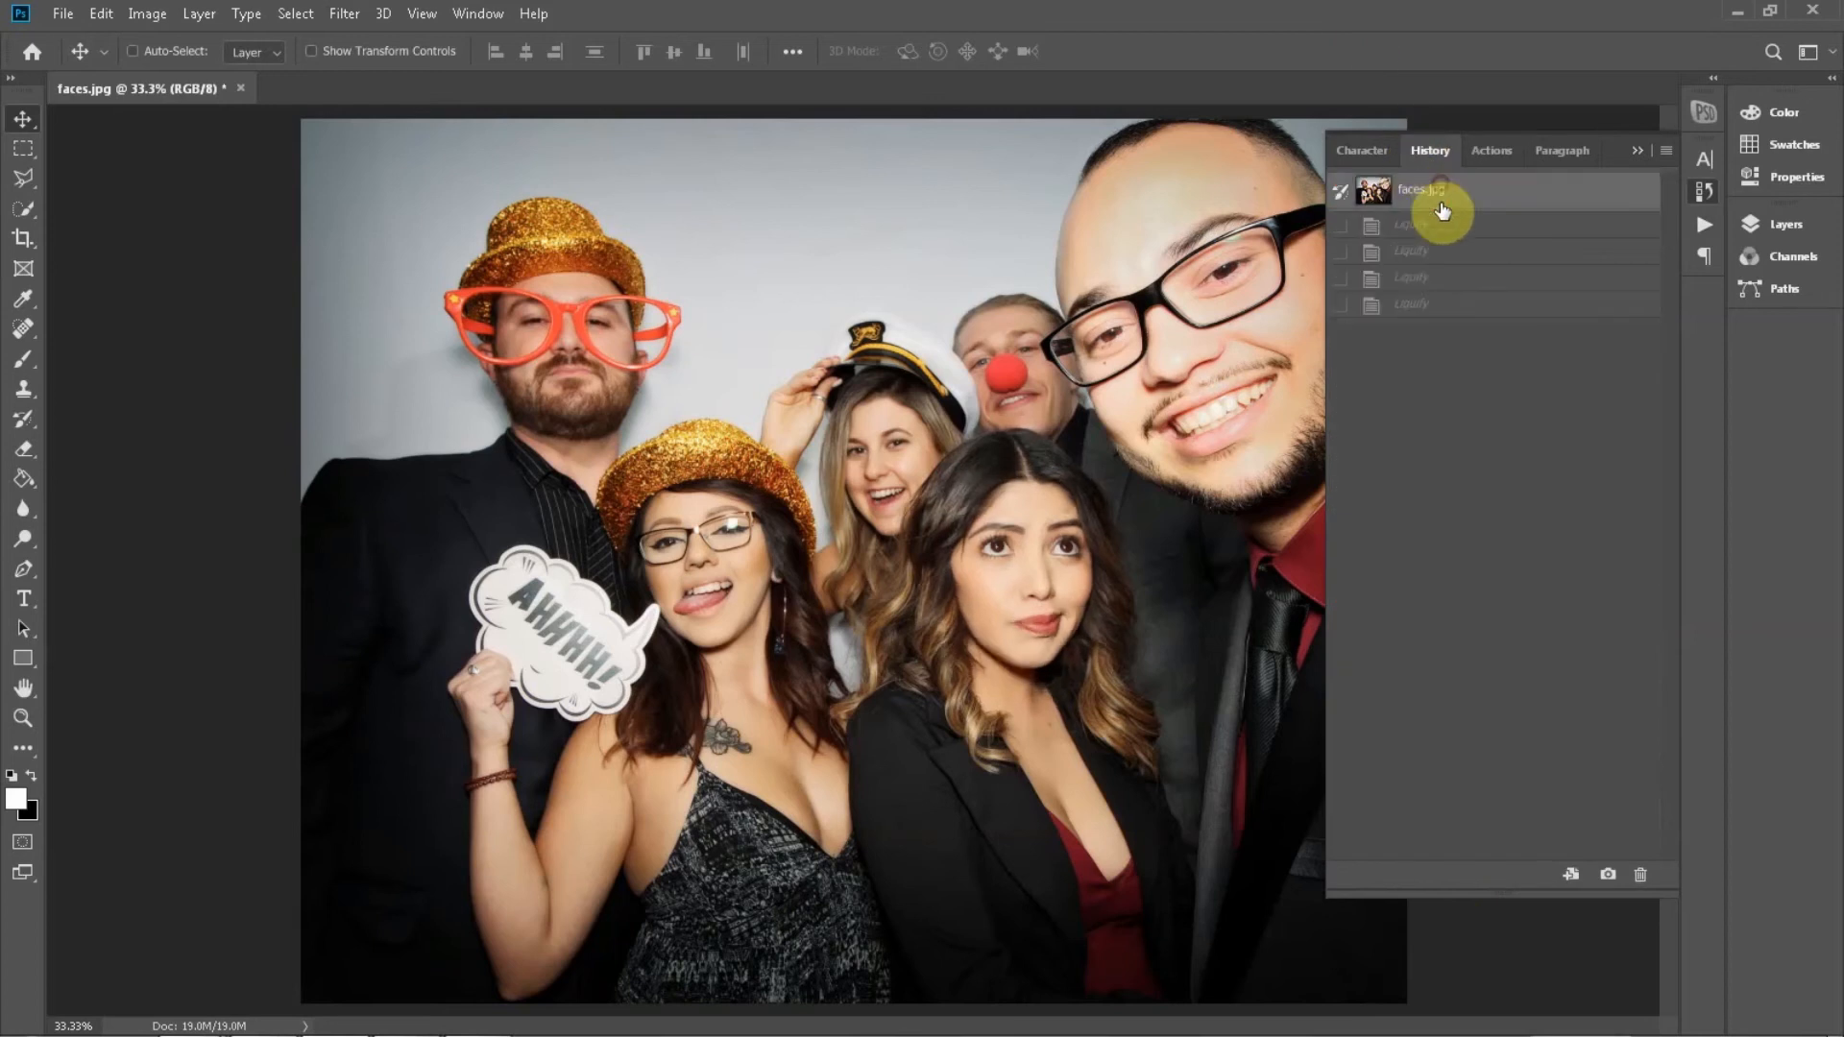
left_click(1428, 303)
left_click(1440, 197)
left_click(1435, 303)
left_click(1449, 205)
Collapse the Caricature Face action in the Default Actions set and play it on the photo
left_click(1490, 152)
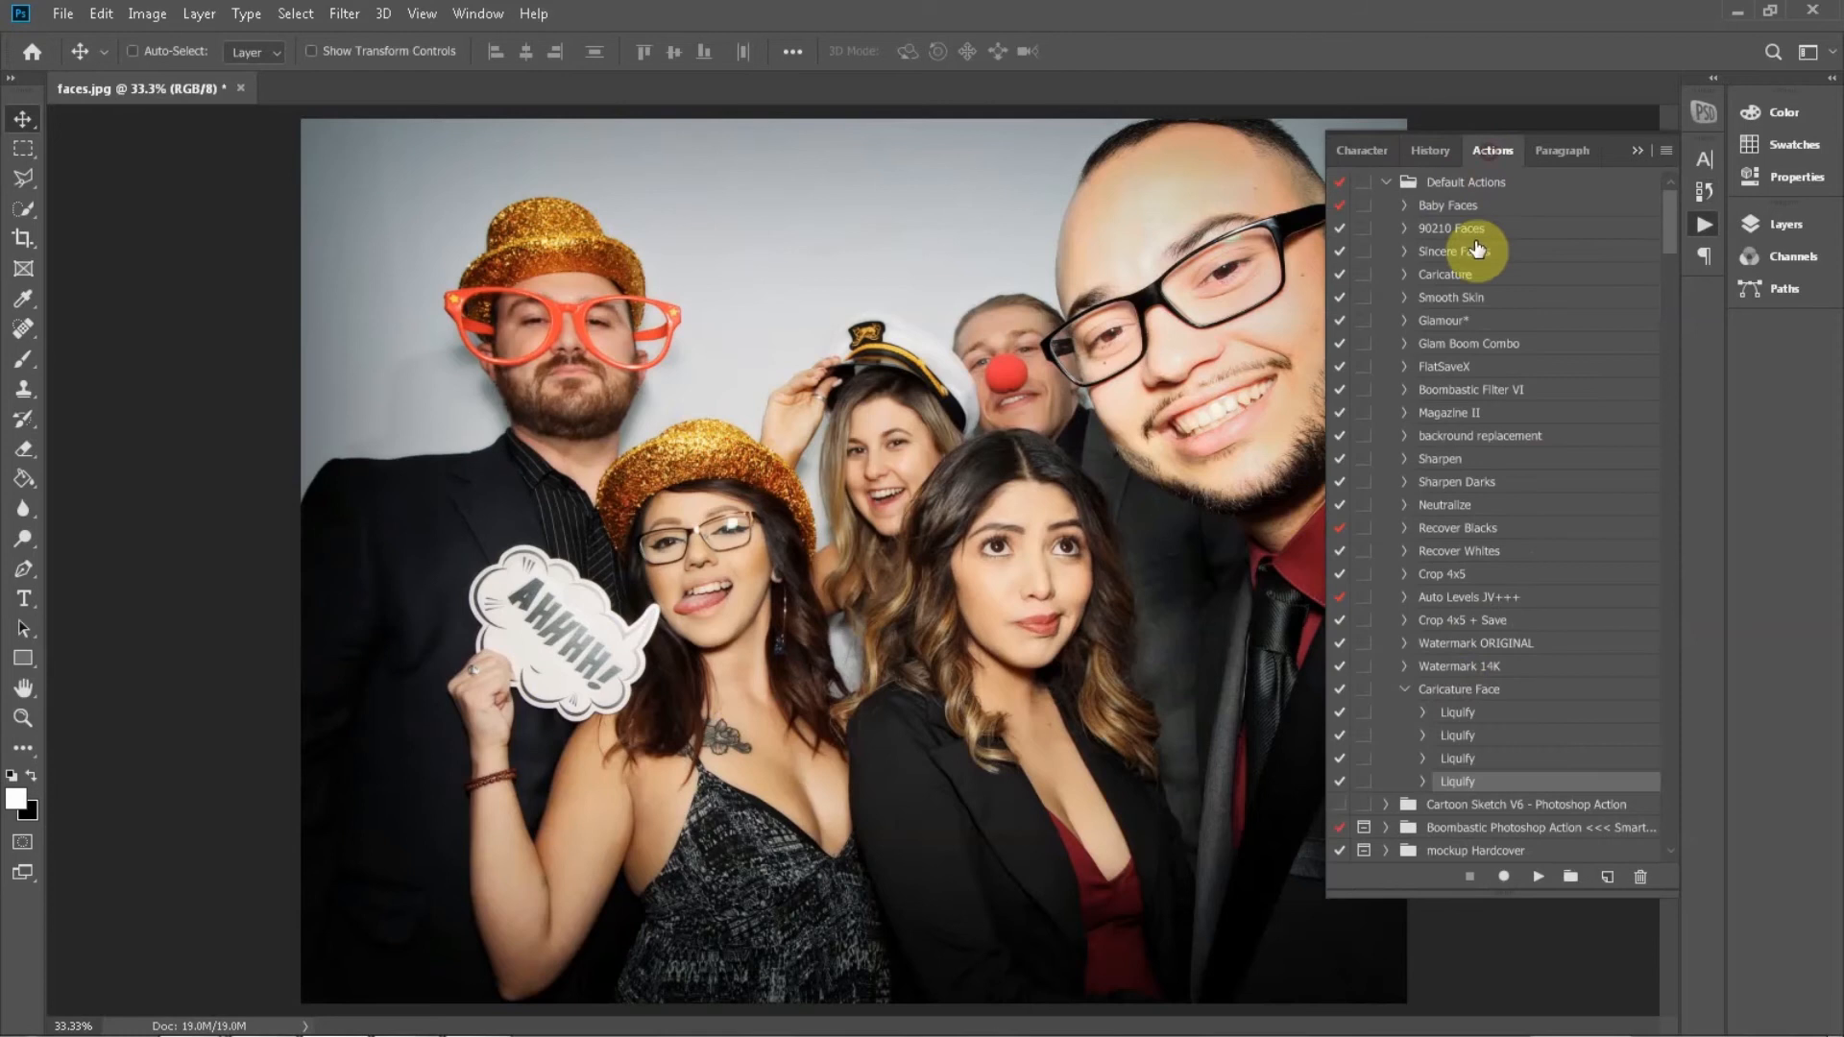
left_click(1421, 690)
left_click(1406, 689)
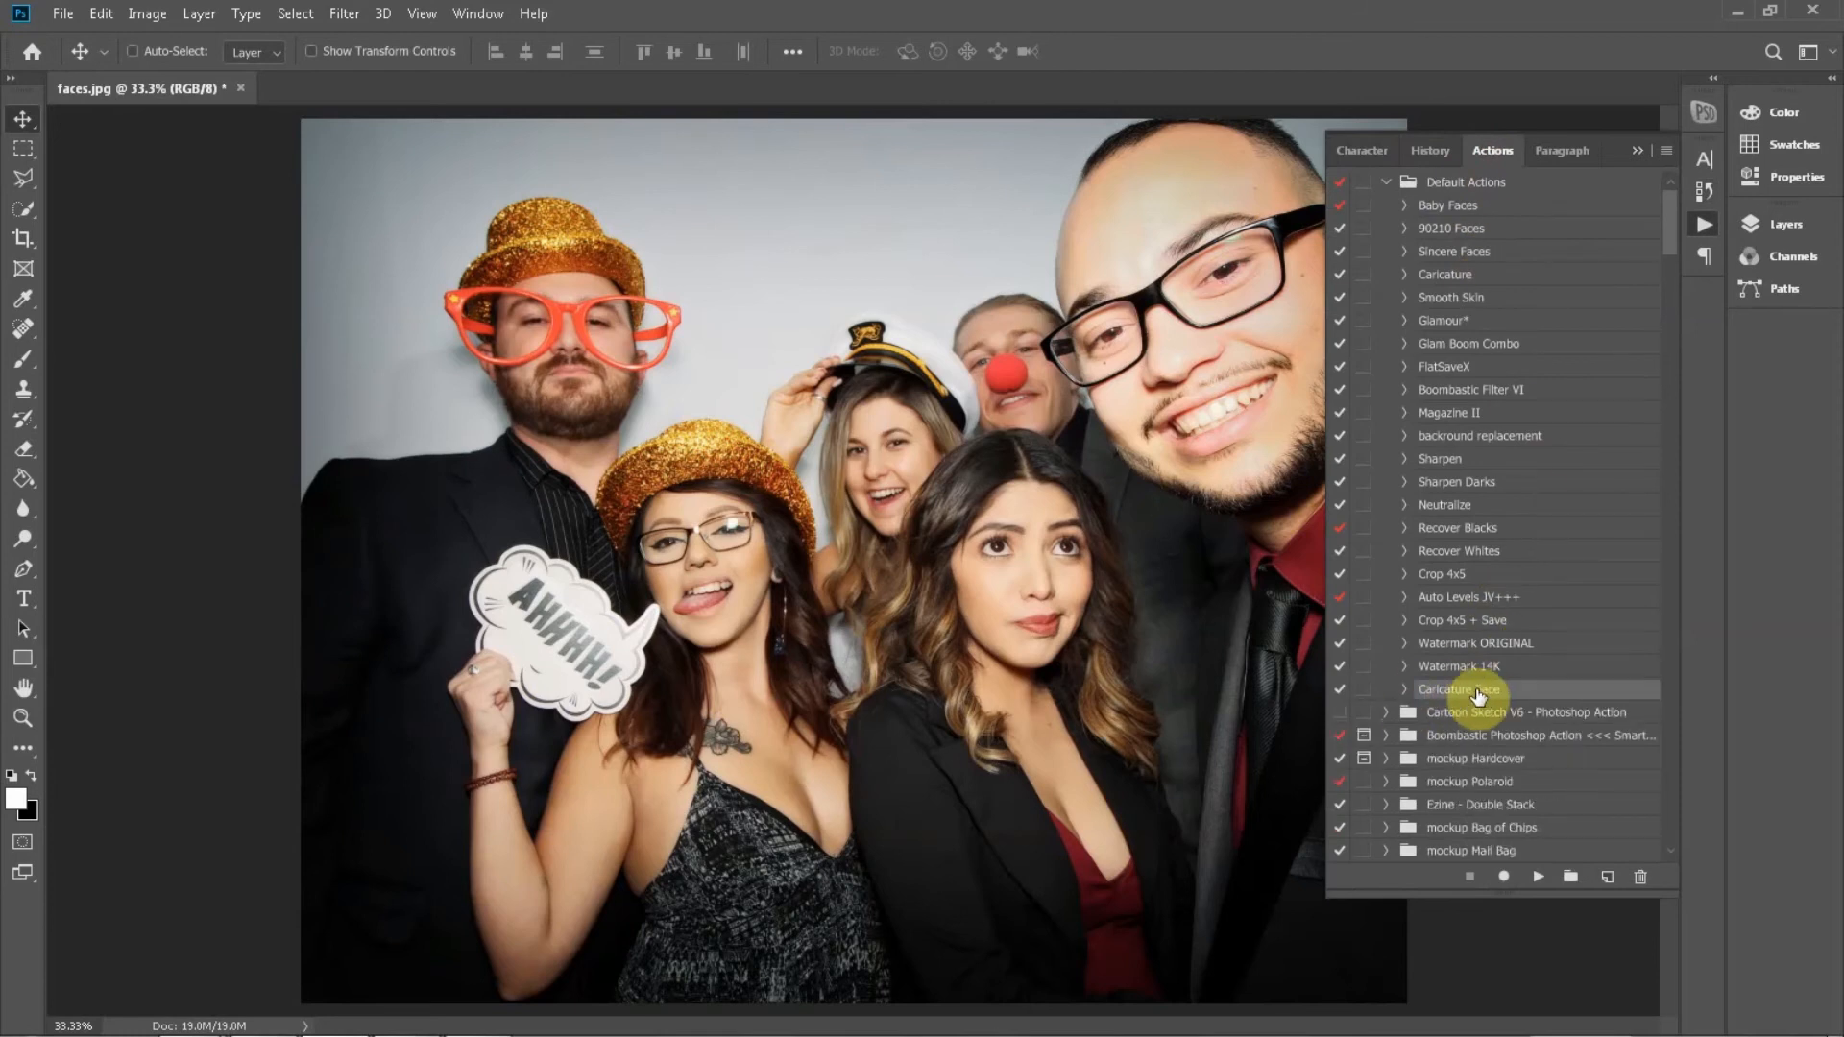
left_click(1537, 877)
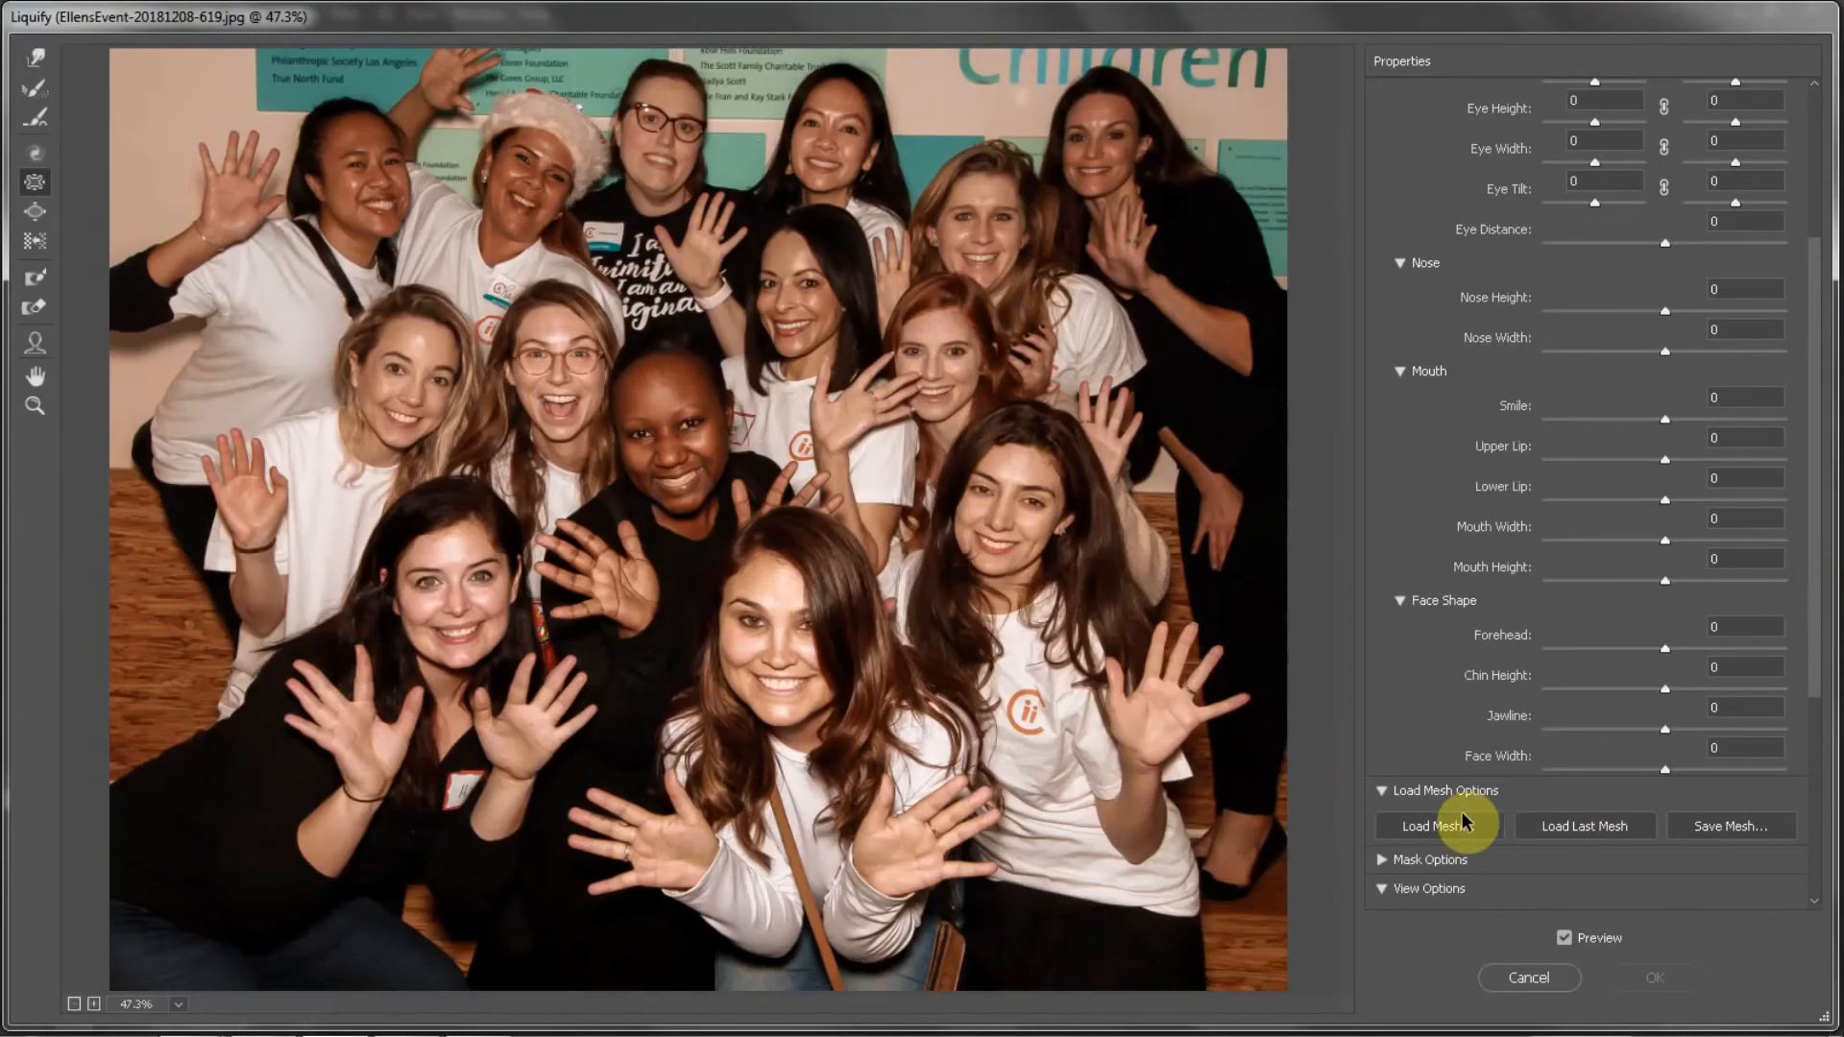
Load the Caricature.msh mesh from the Desktop's Tutorial Assets folder into Liquify for the group photo
left_click(1444, 828)
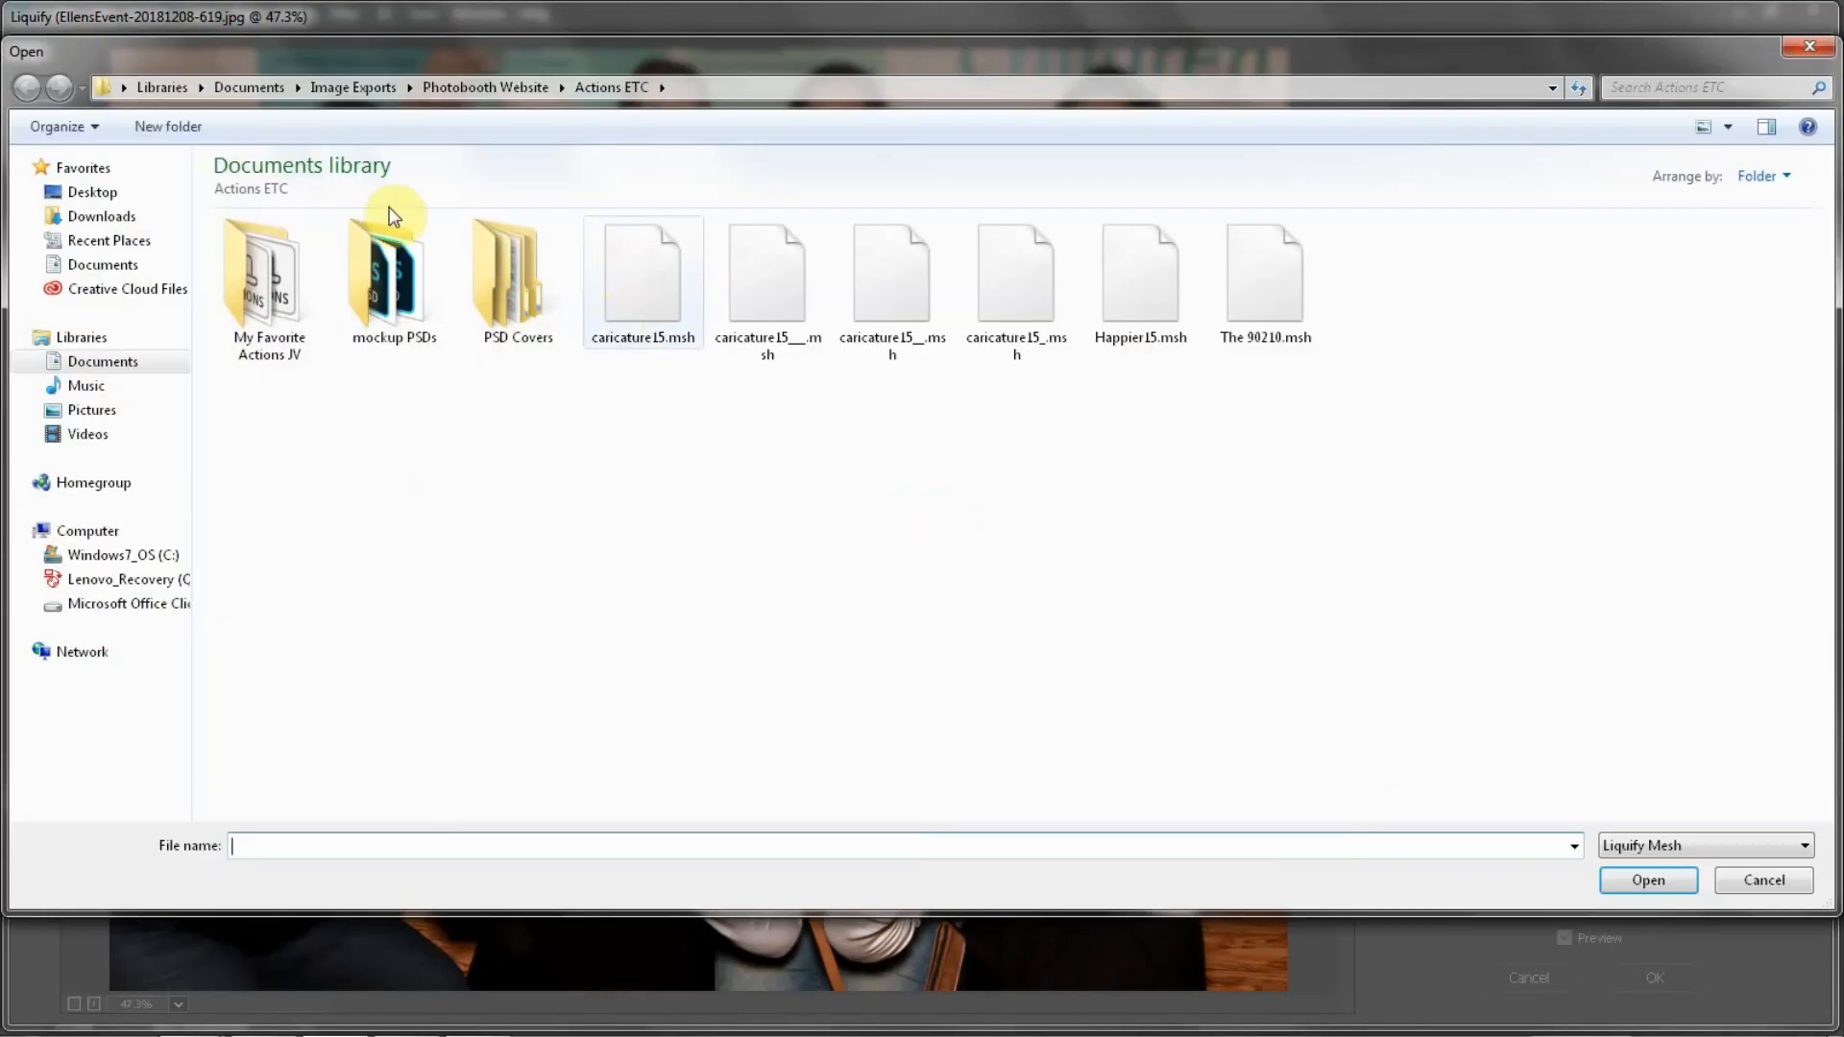
left_click(77, 192)
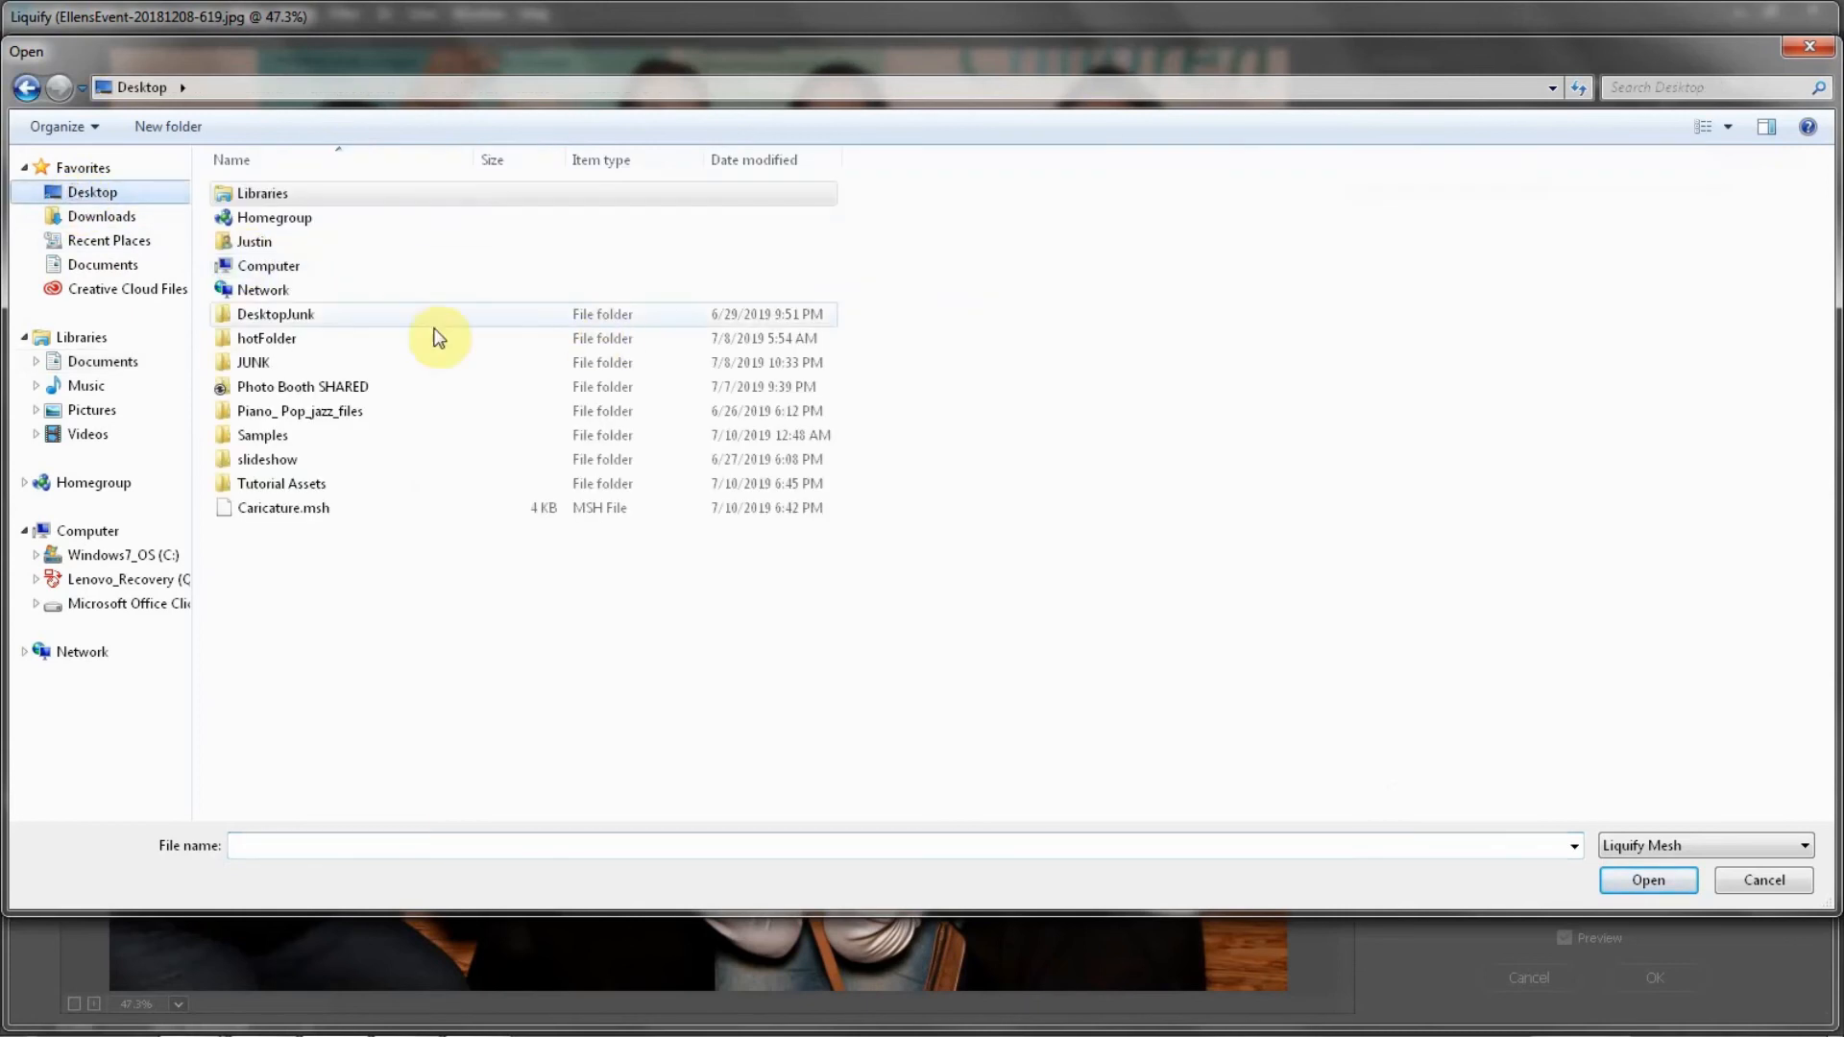
double_click(263, 480)
double_click(315, 196)
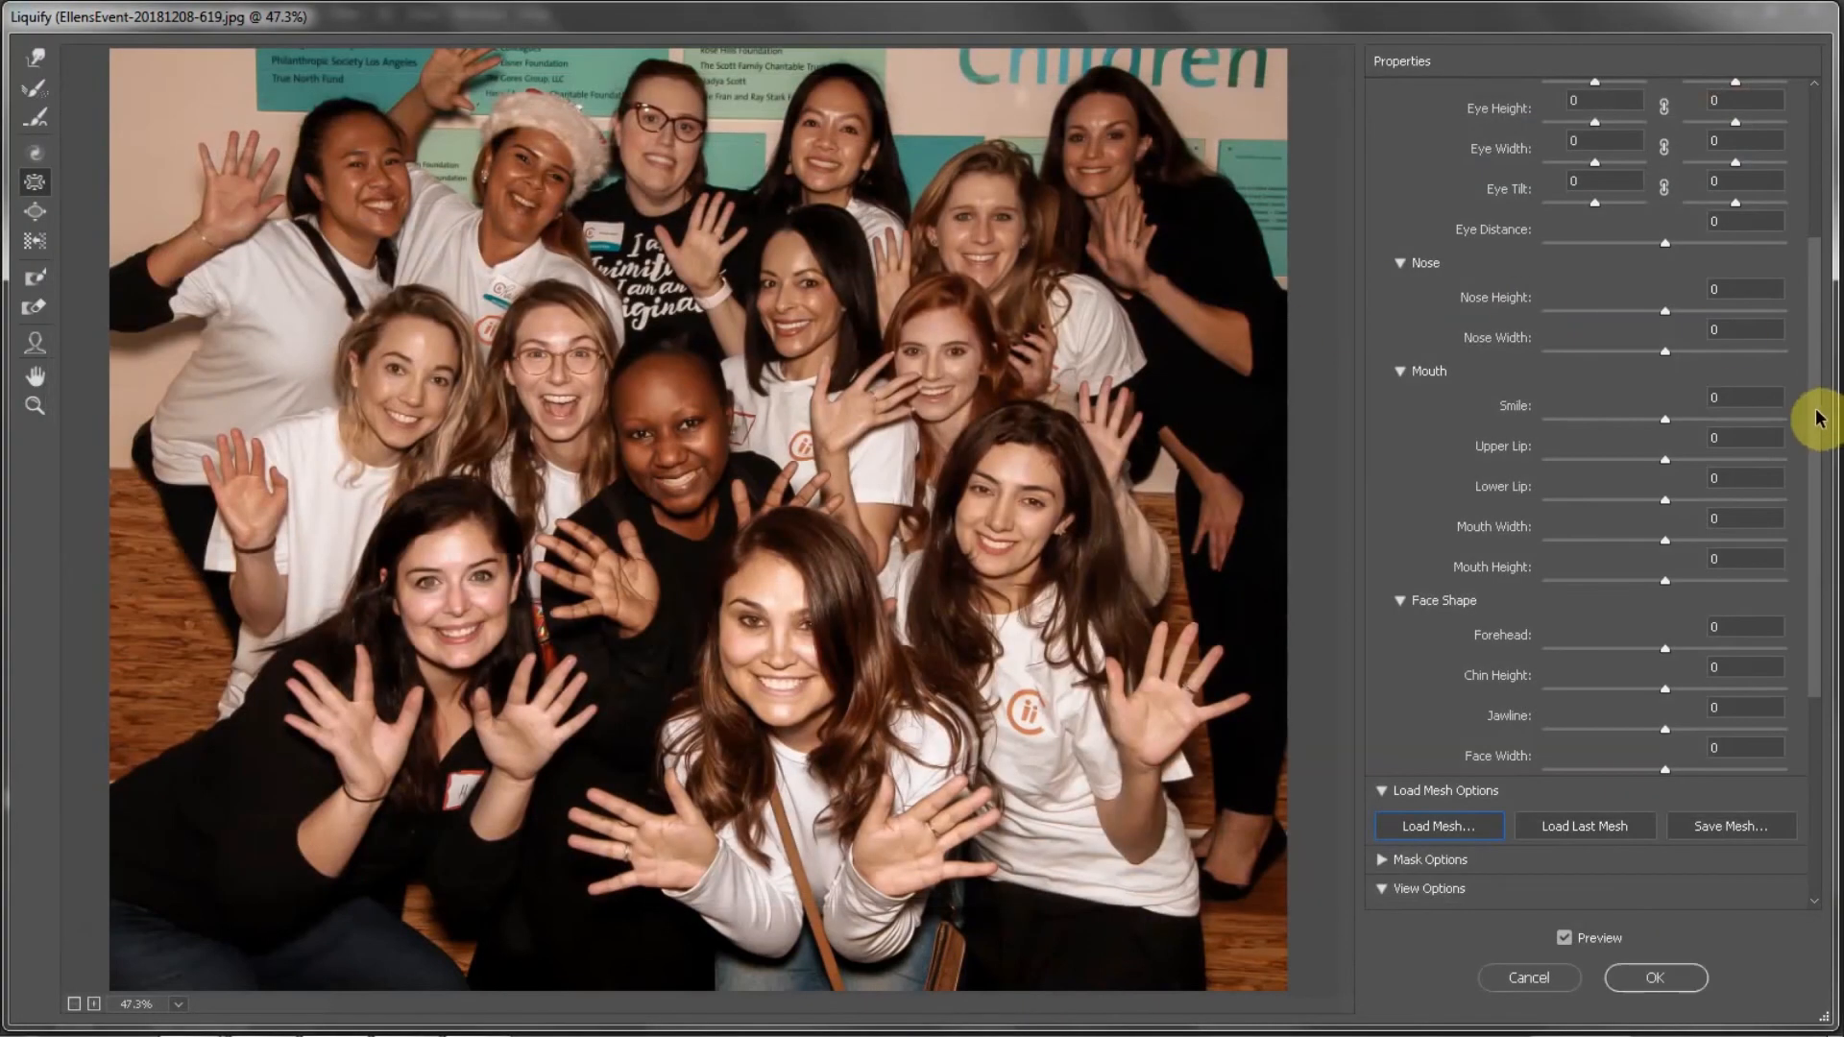
Go through the detected faces, starting at Face #1, to examine which ones carry the loaded mesh's Face-Aware settings
mouse_move(1817, 411)
left_mouse_down()
mouse_move(1815, 312)
mouse_move(1816, 339)
left_mouse_up()
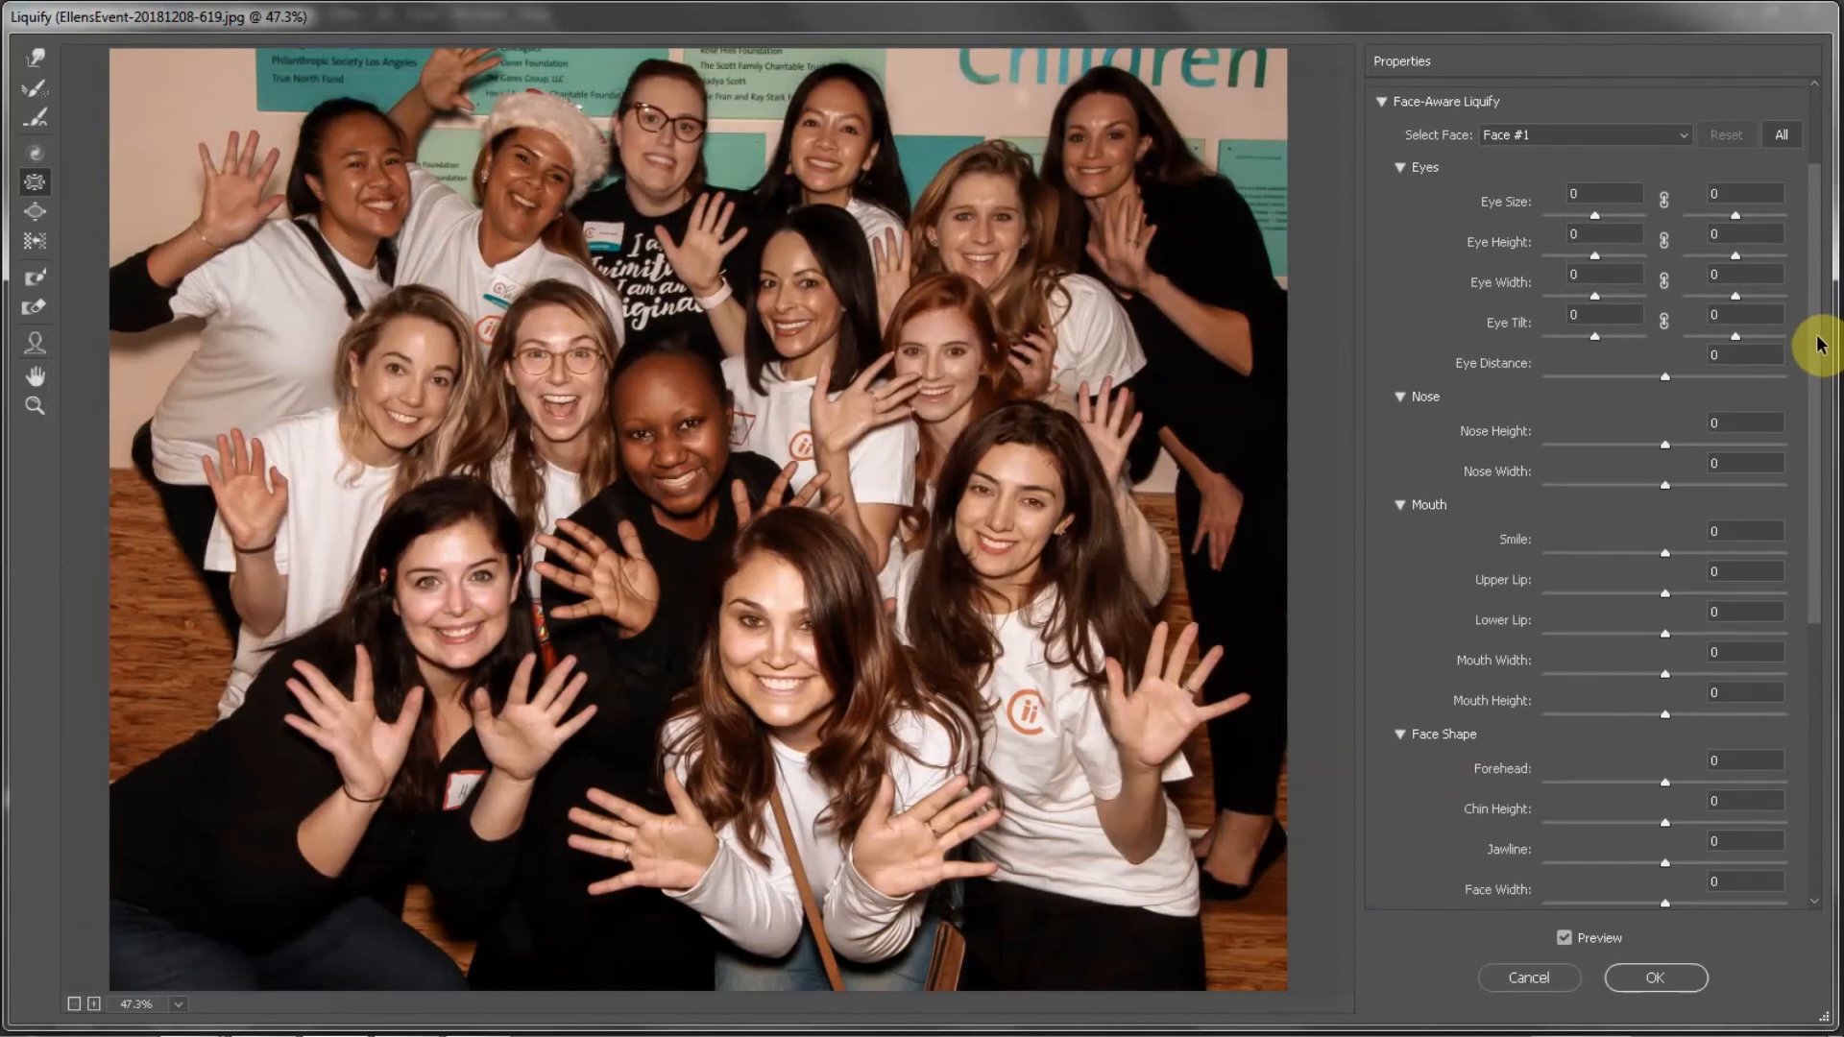
double_click(1575, 140)
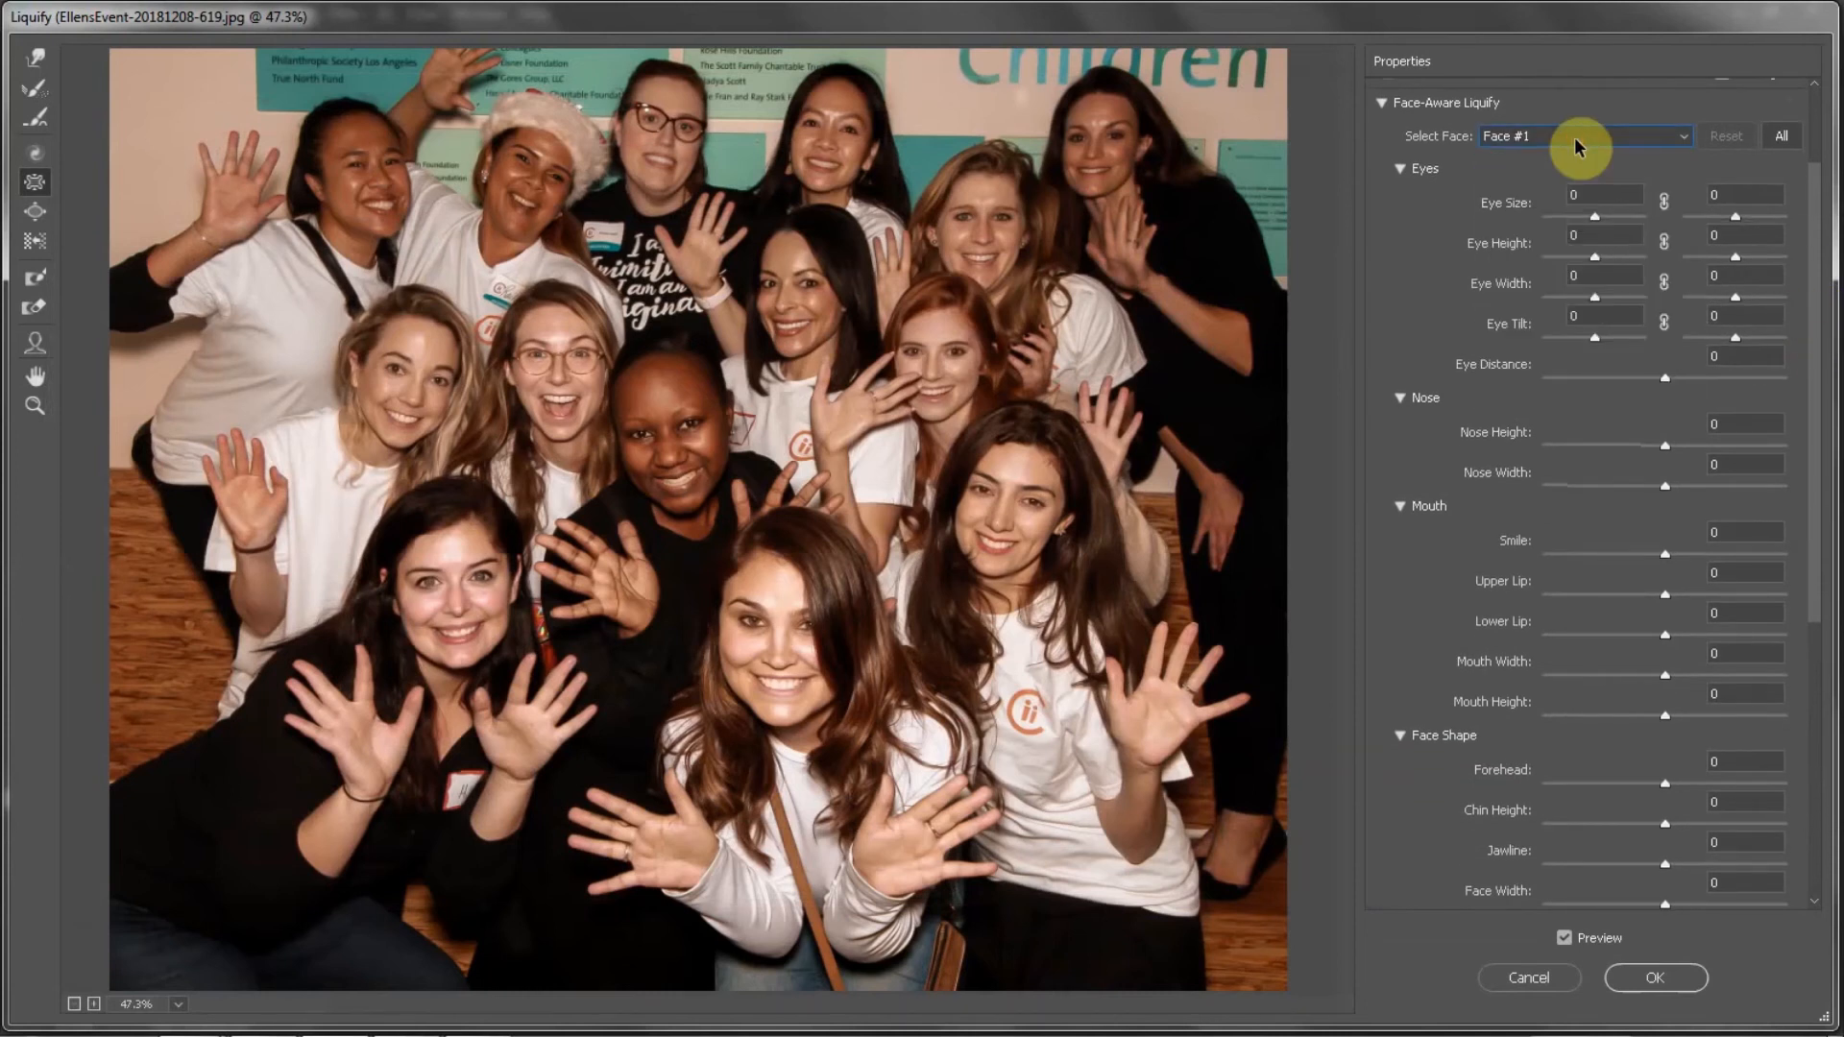
key("Down")
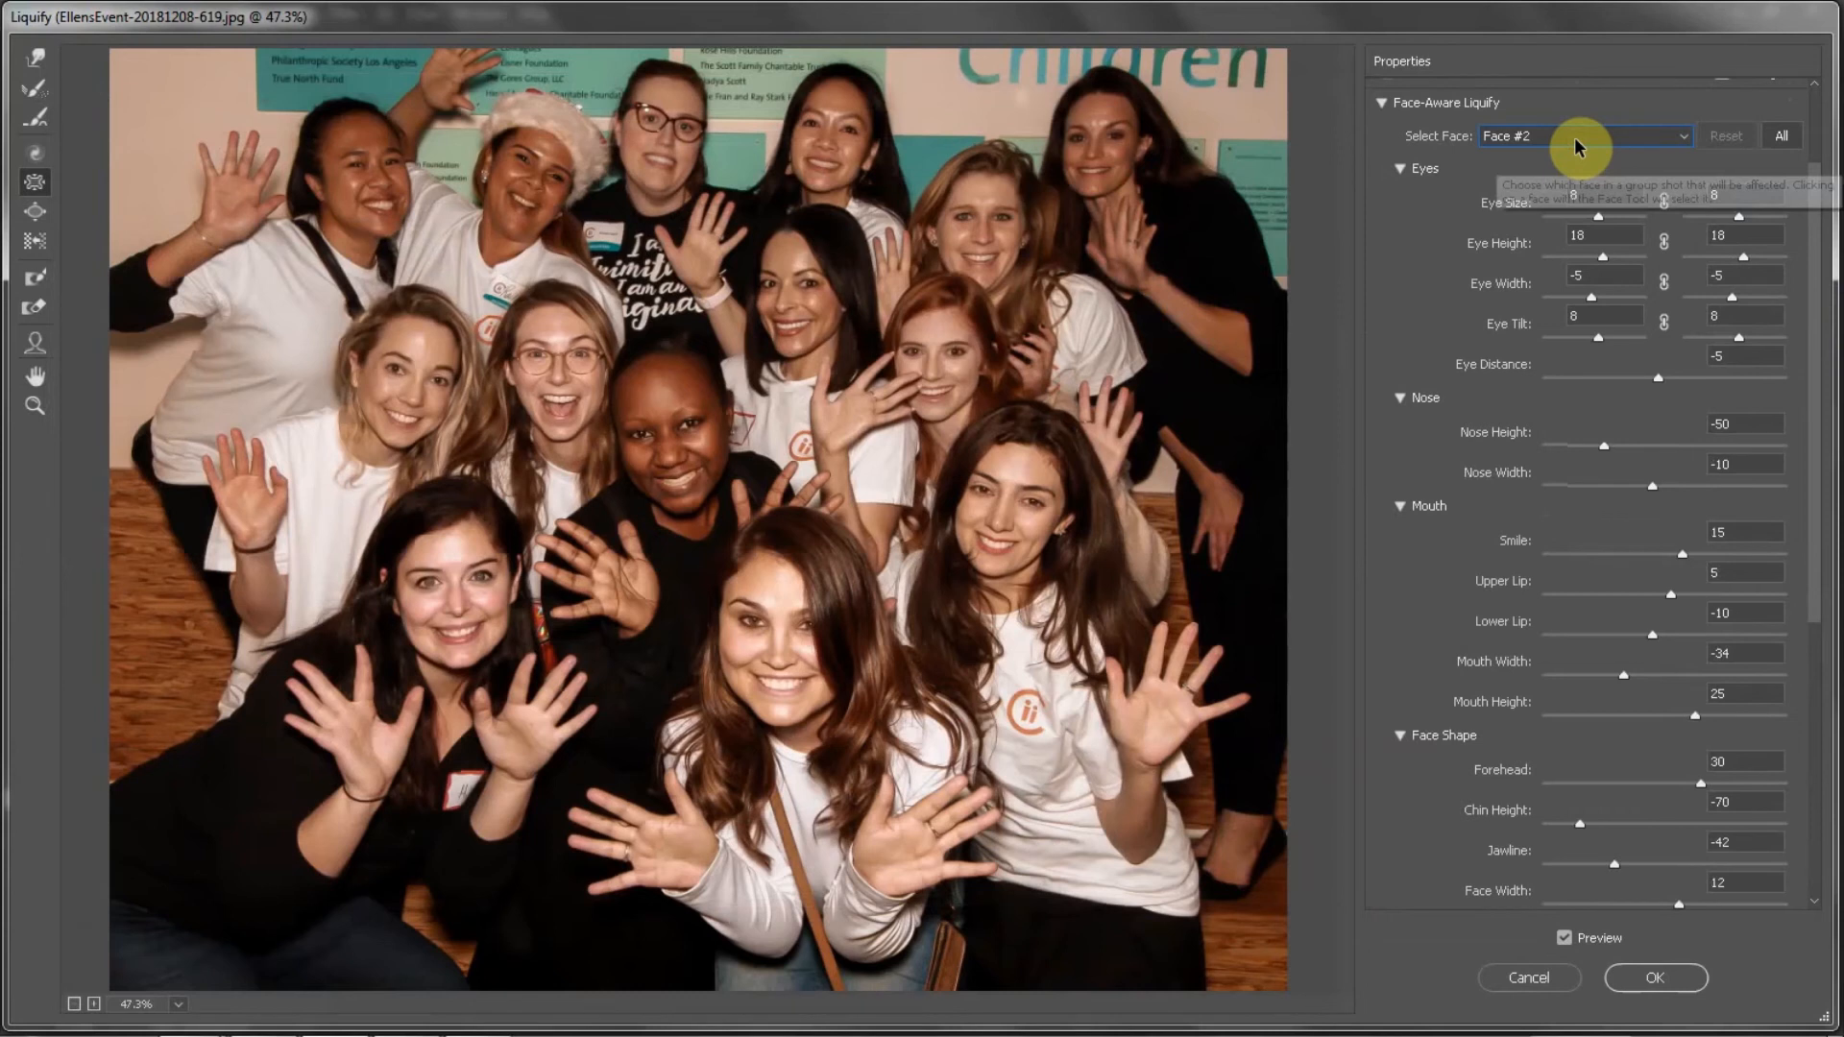
key("Down")
key("Down")
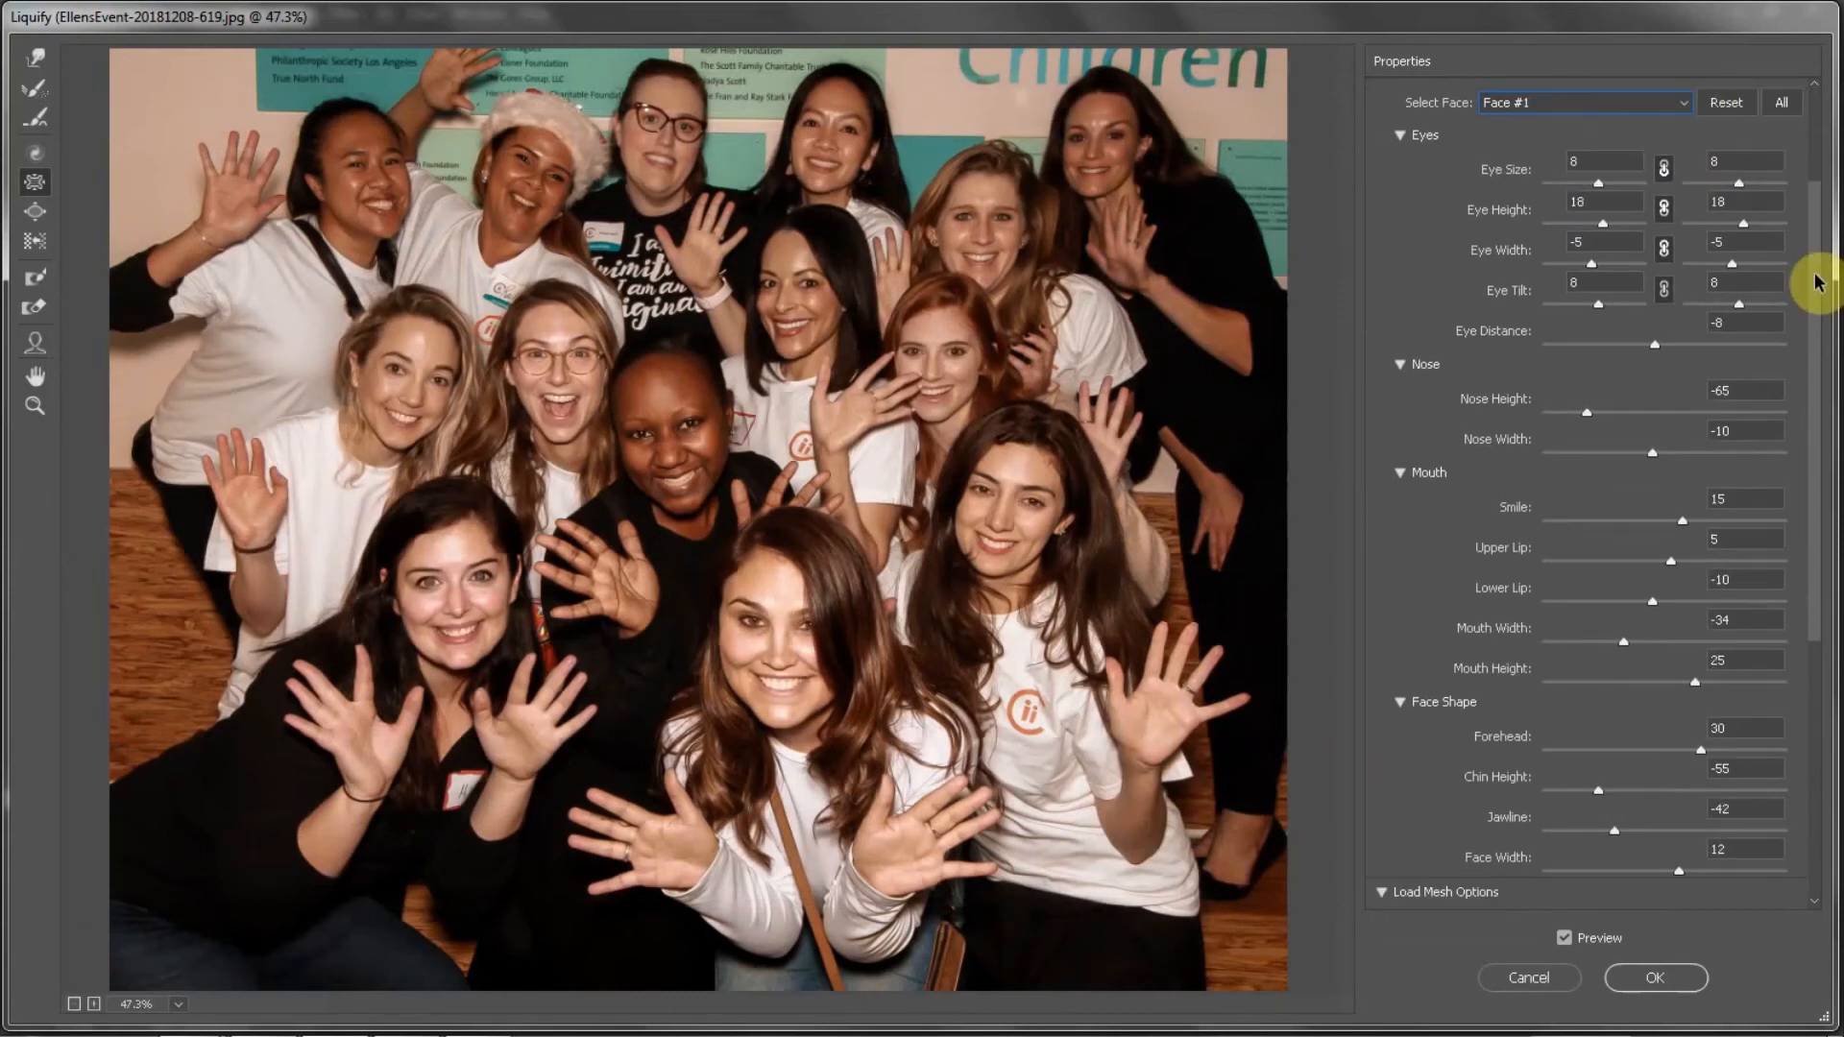
Save the face adjustments as the mesh Caricature_15.msh in the Tutorial Assets folder and commit the Liquify changes
left_click_drag(1814, 278, 1813, 303)
left_click(1730, 874)
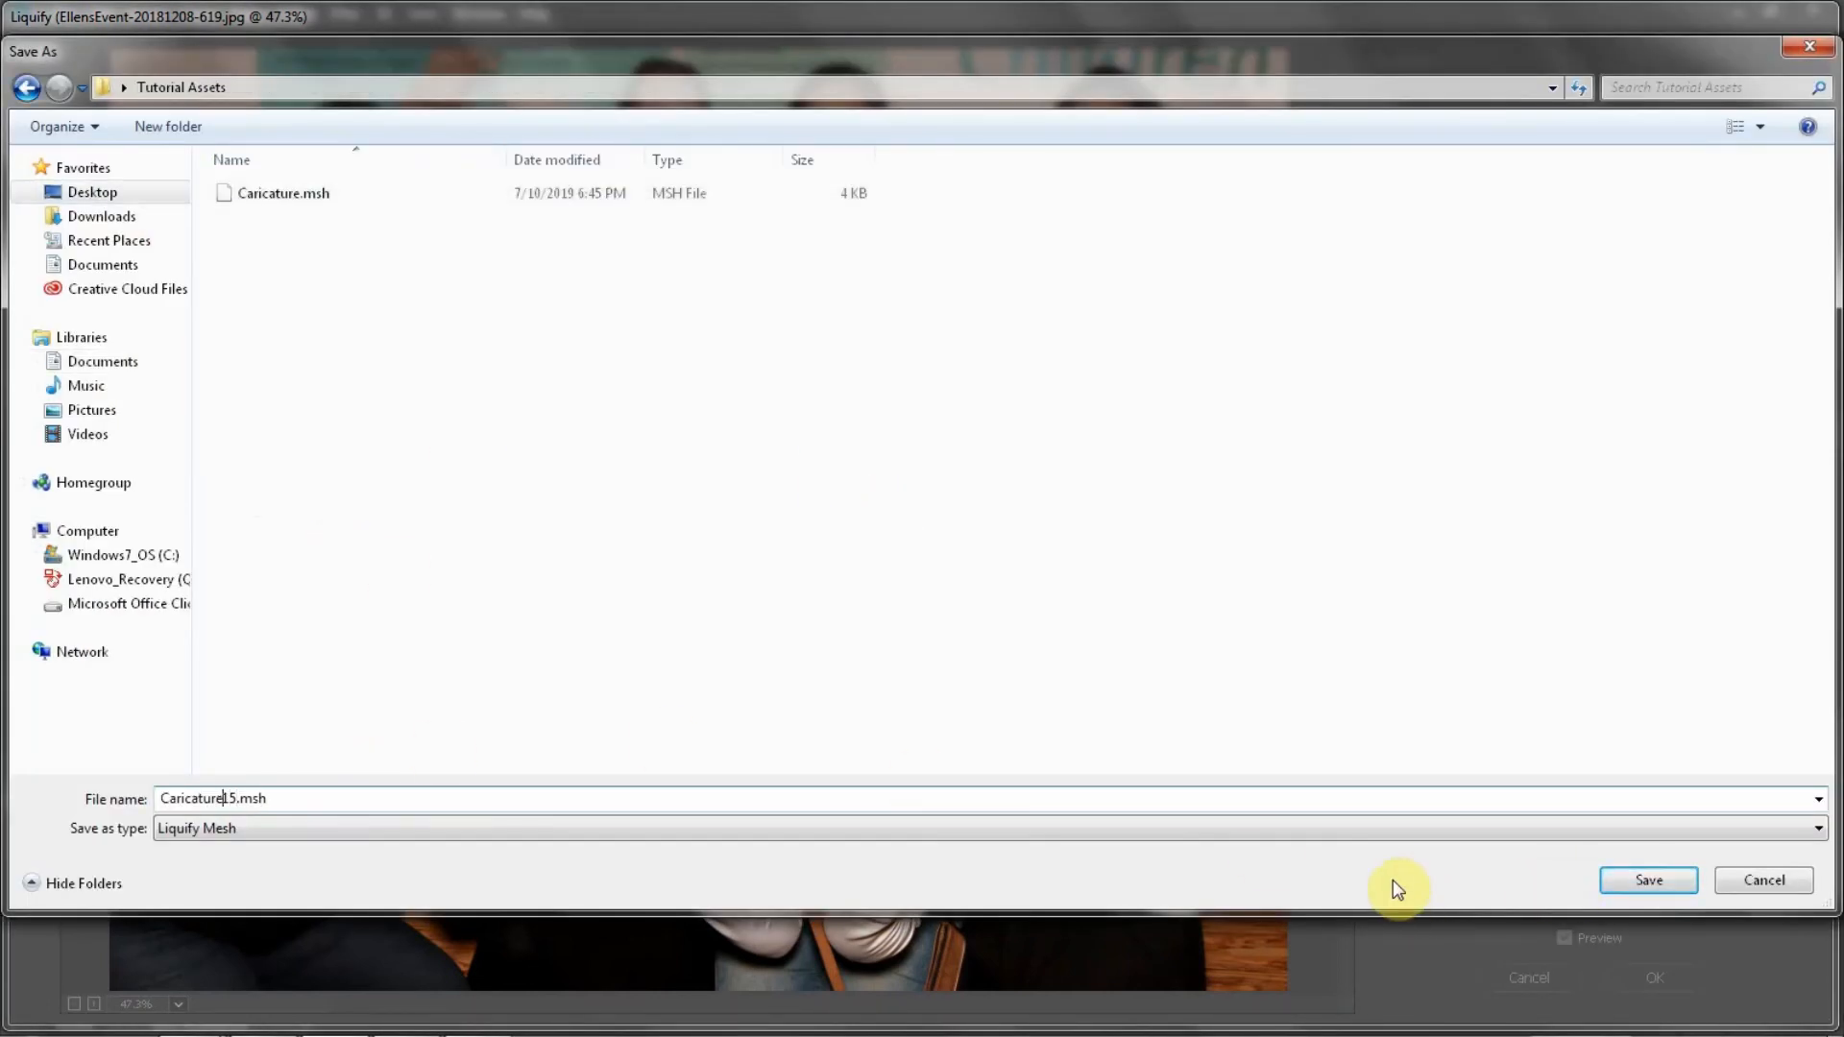
key("Return")
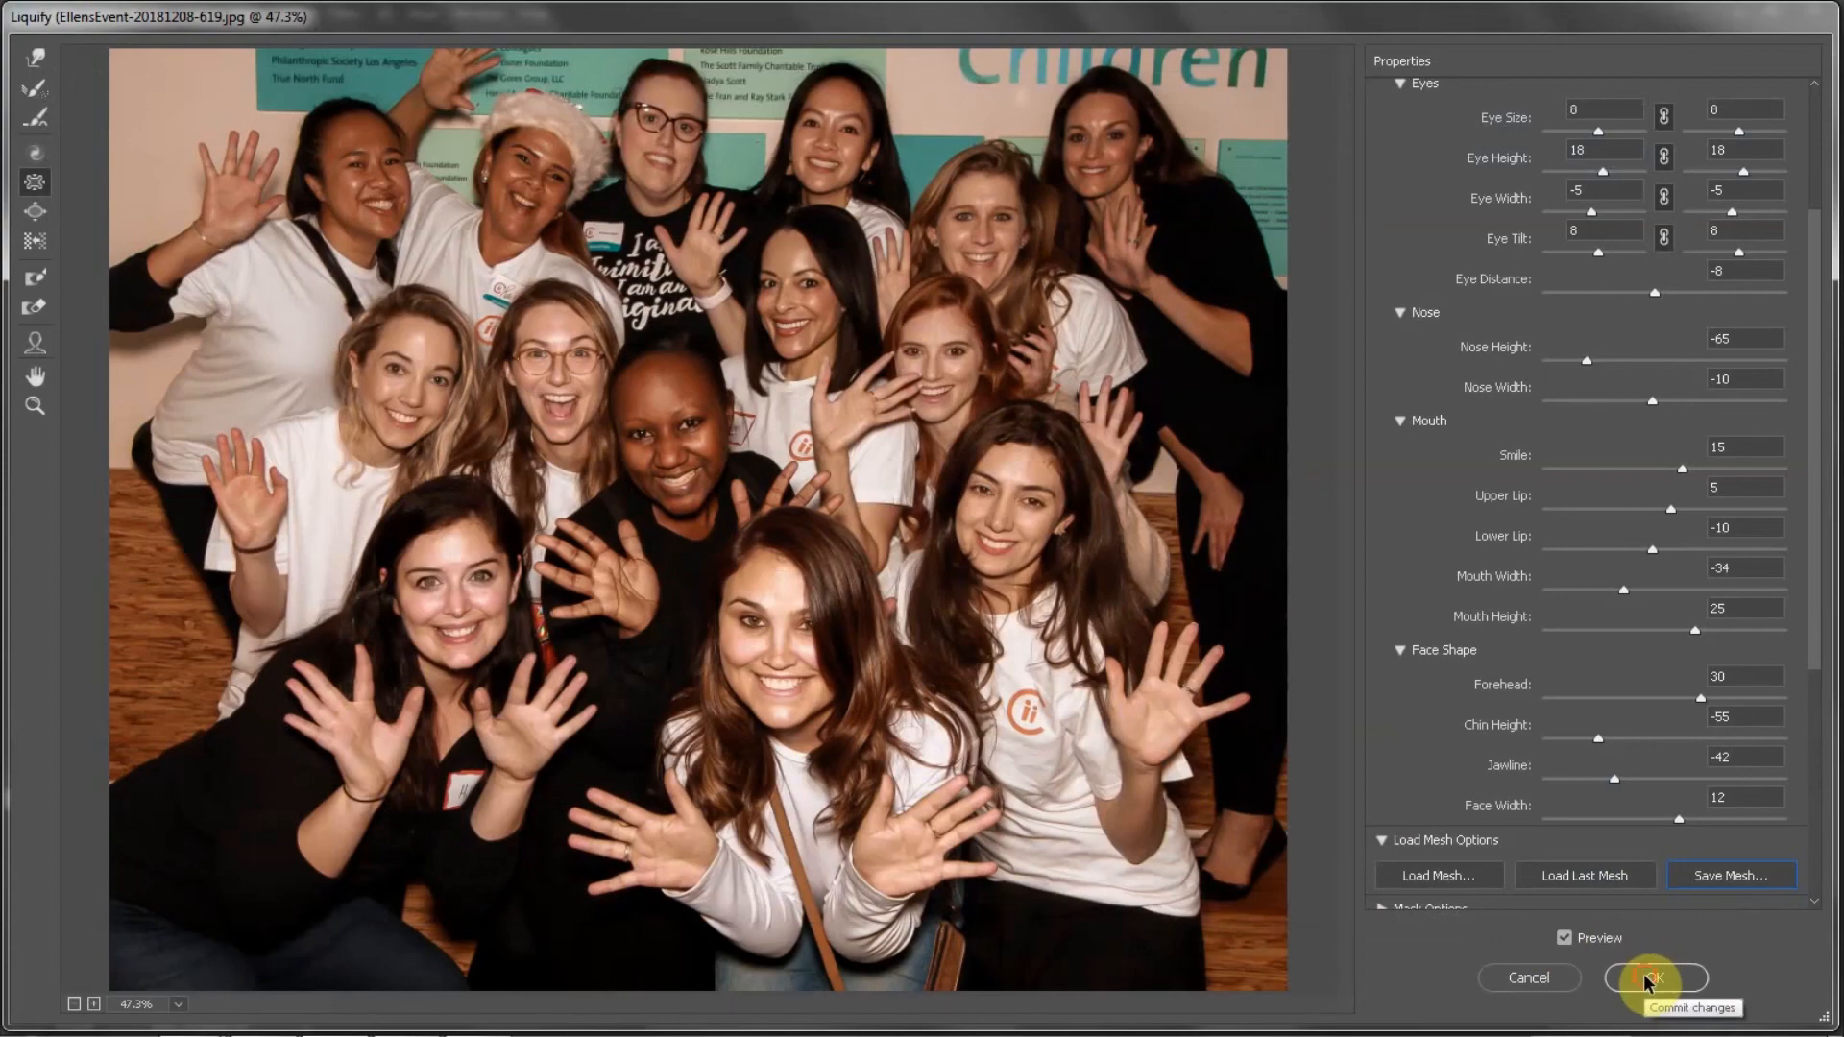
left_click(1644, 978)
Create an action named Caricature 15 in the Default Actions set and start recording it
left_click(1609, 878)
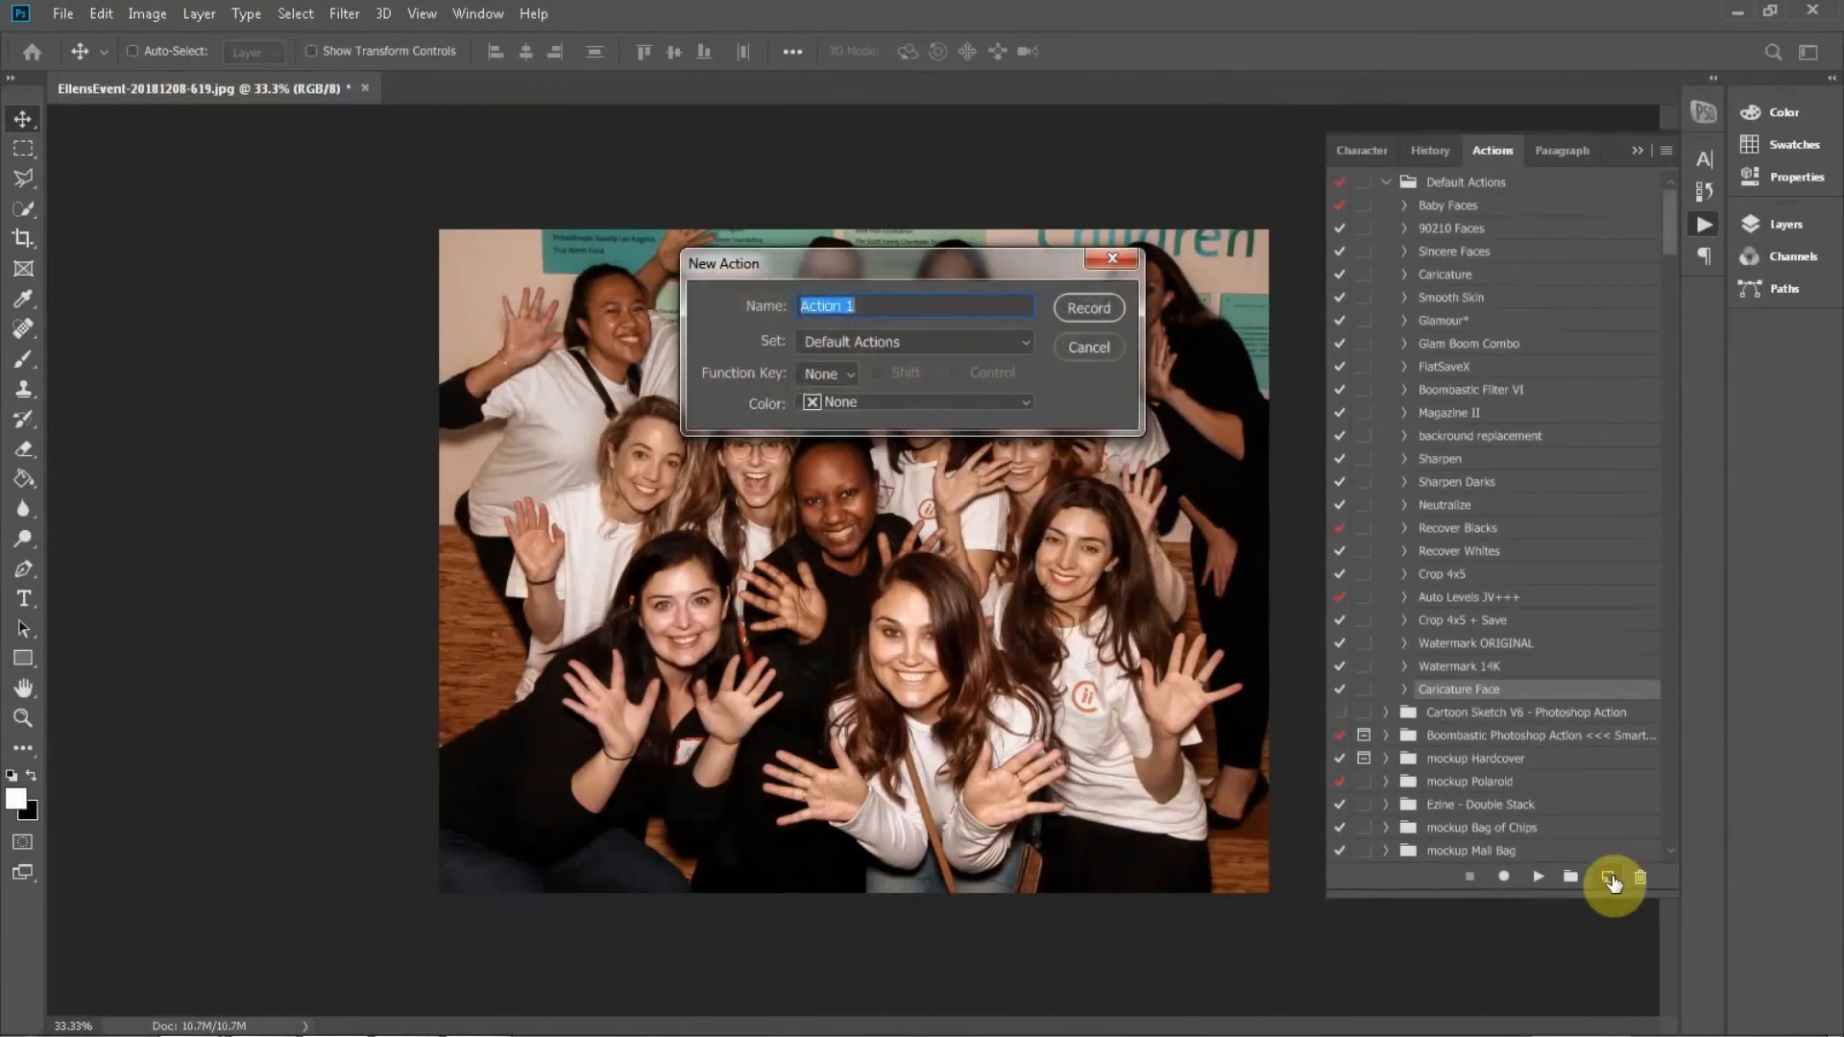
type("Caricature 15")
key("Return")
Apply the Liquify filter to the group photo with the Caricature_15.msh mesh loaded
left_click(343, 13)
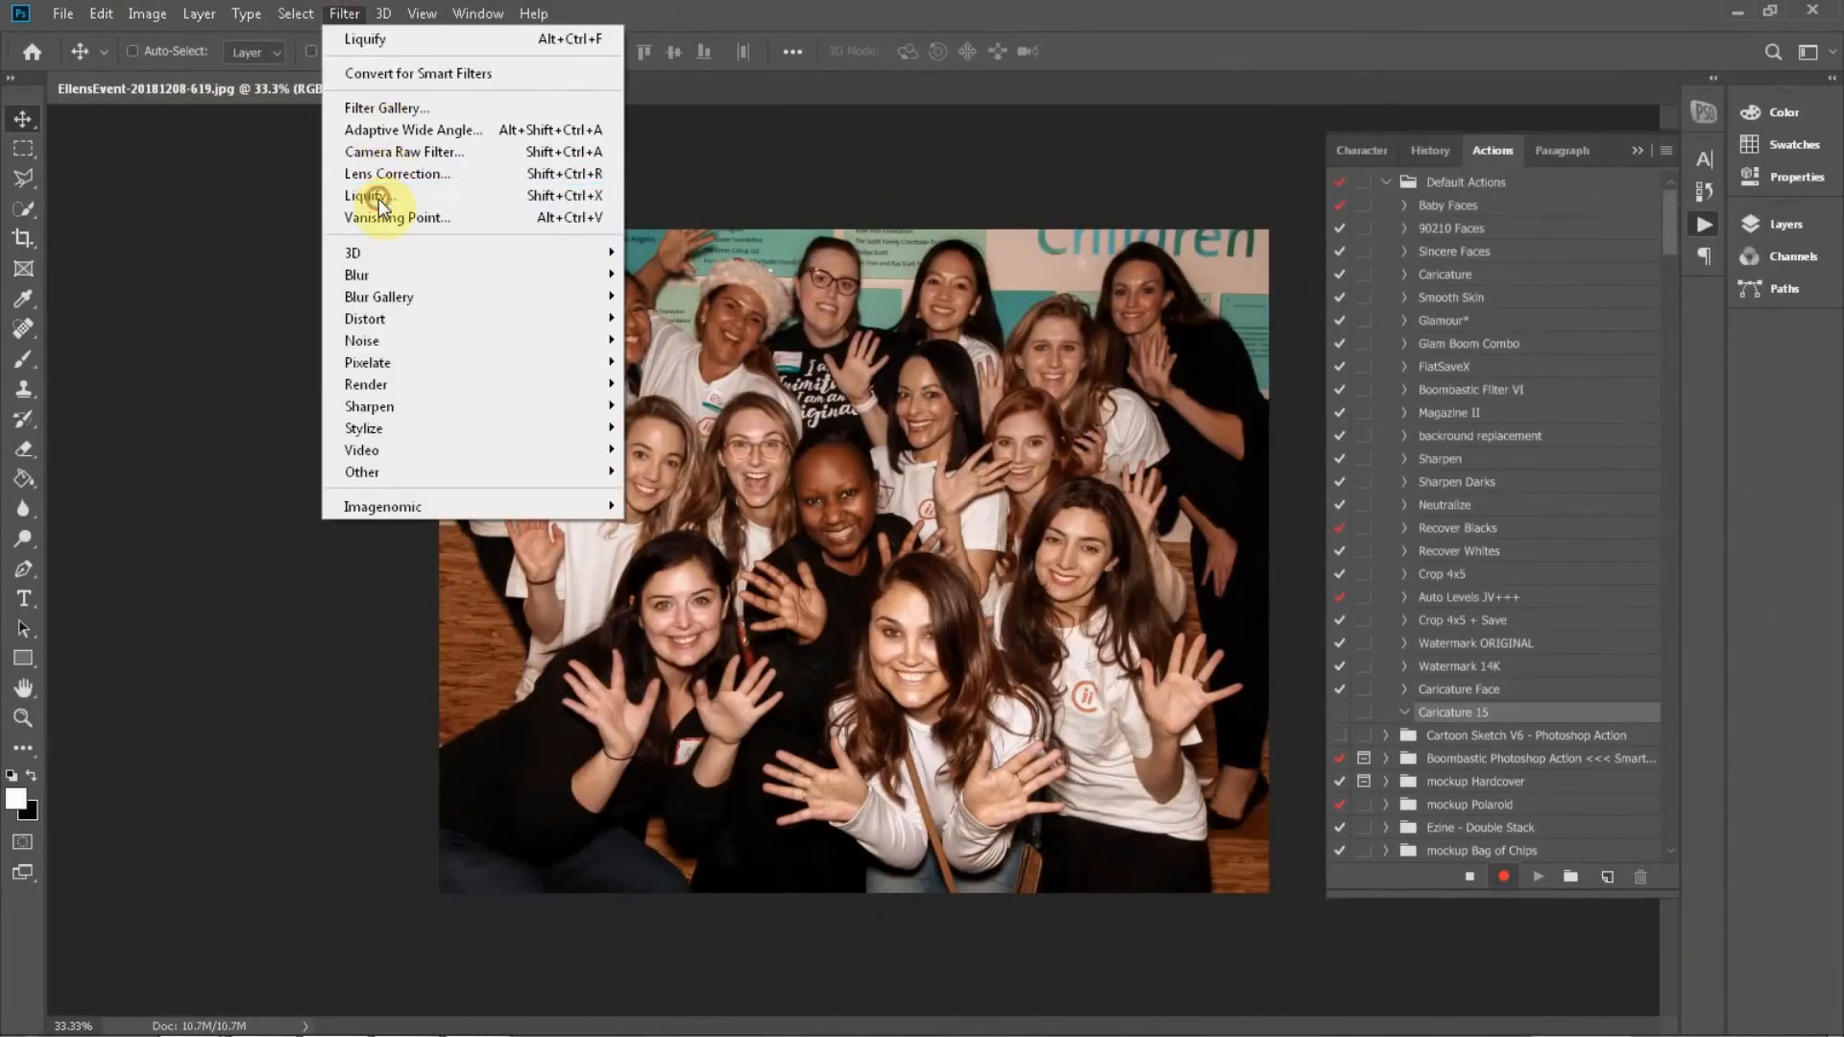
left_click(378, 199)
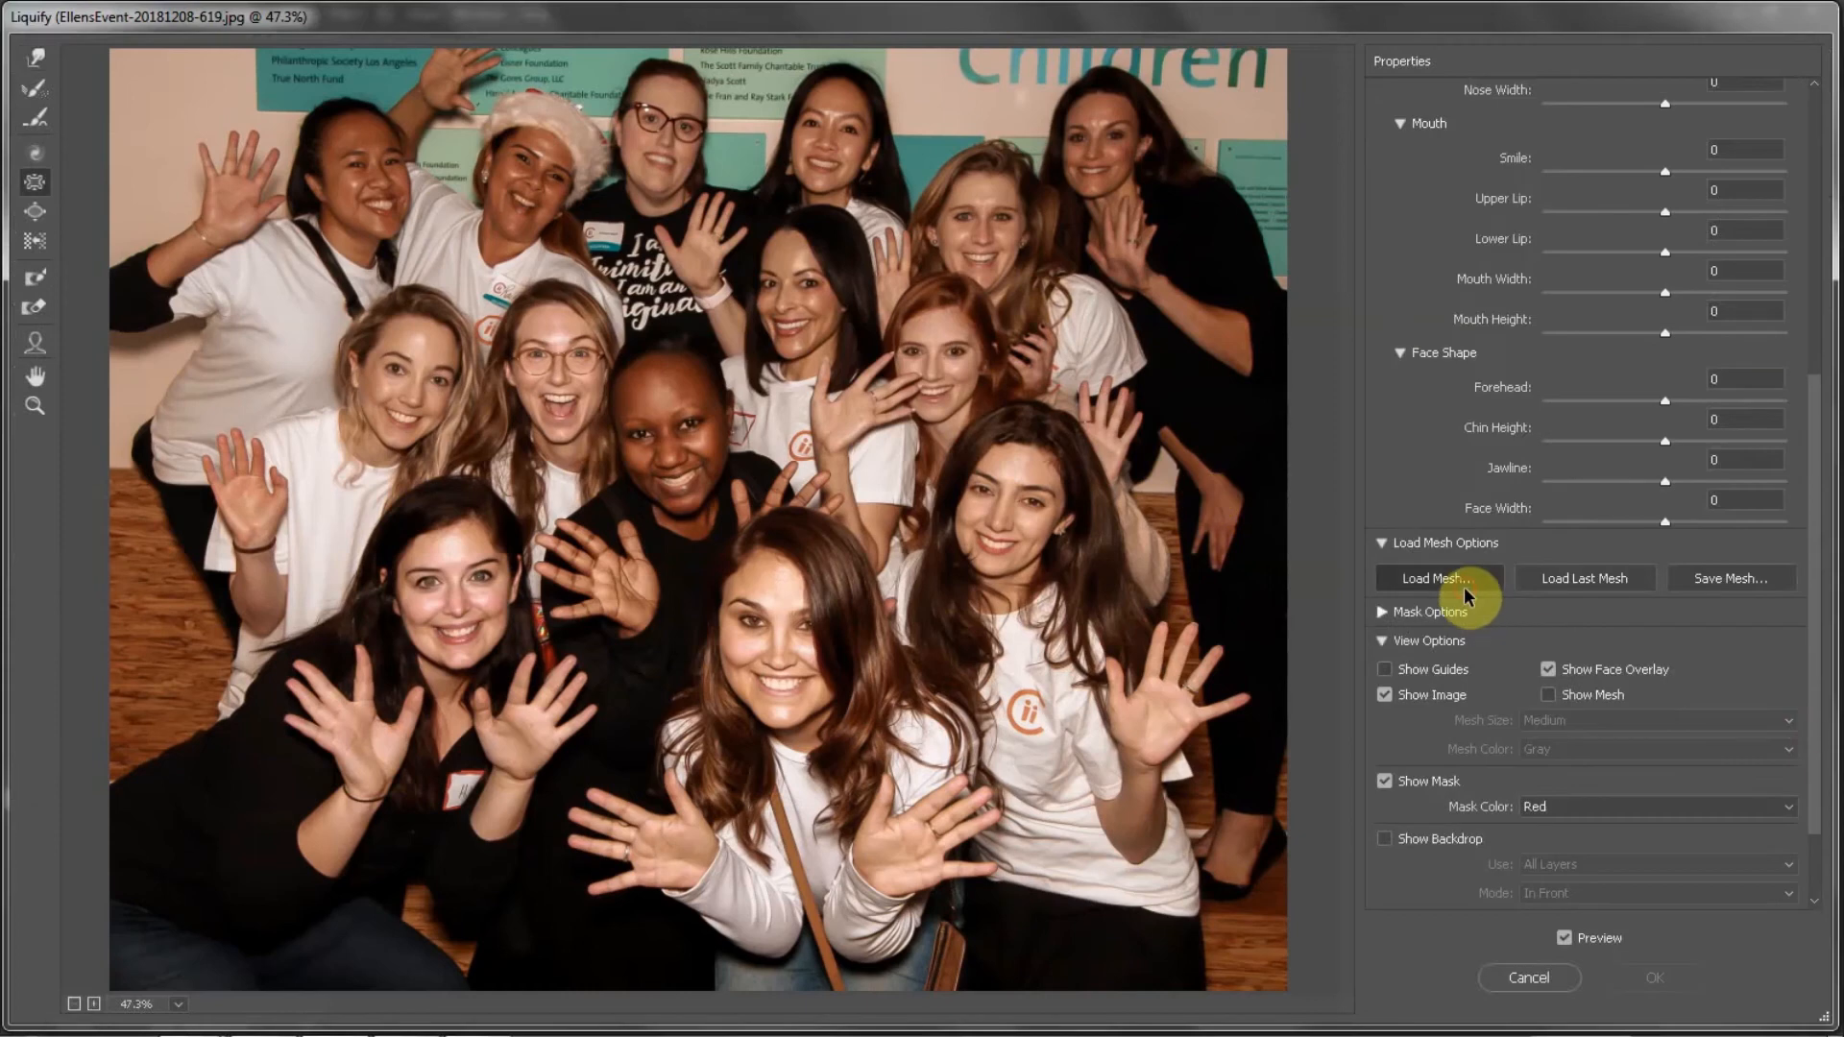
left_click(1464, 588)
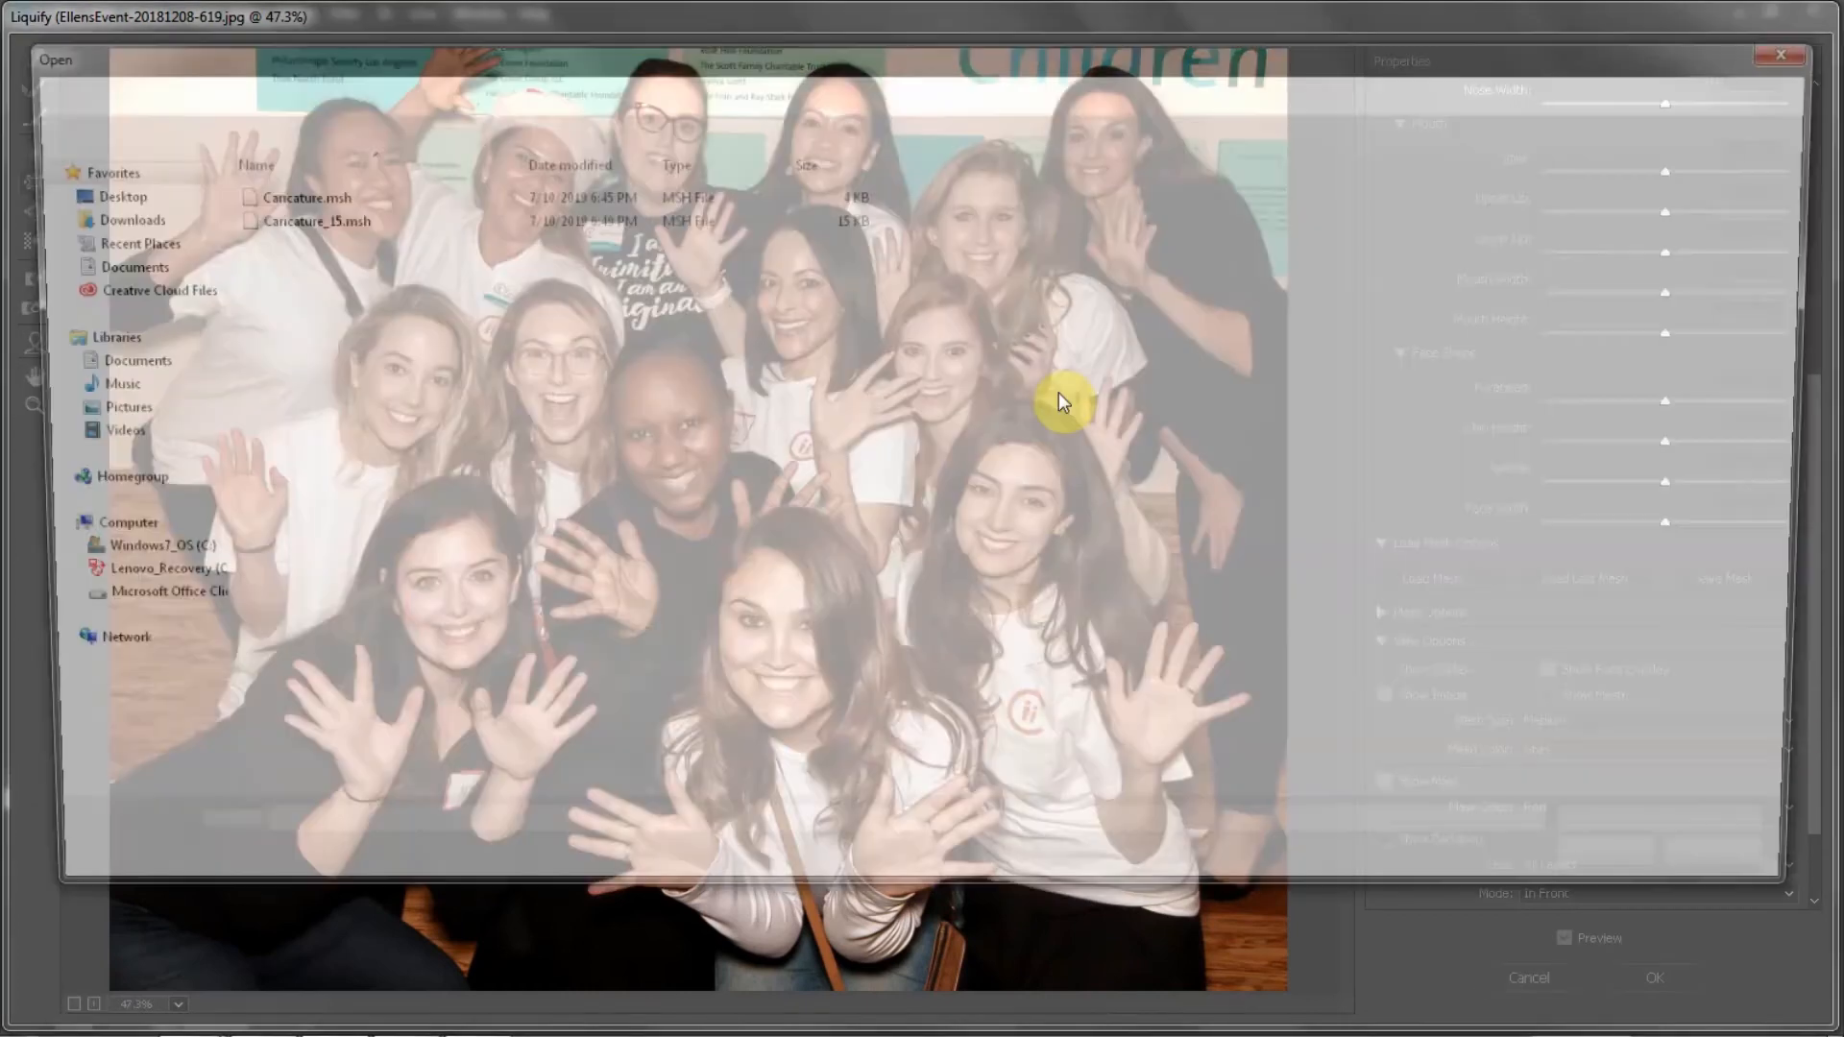
double_click(293, 218)
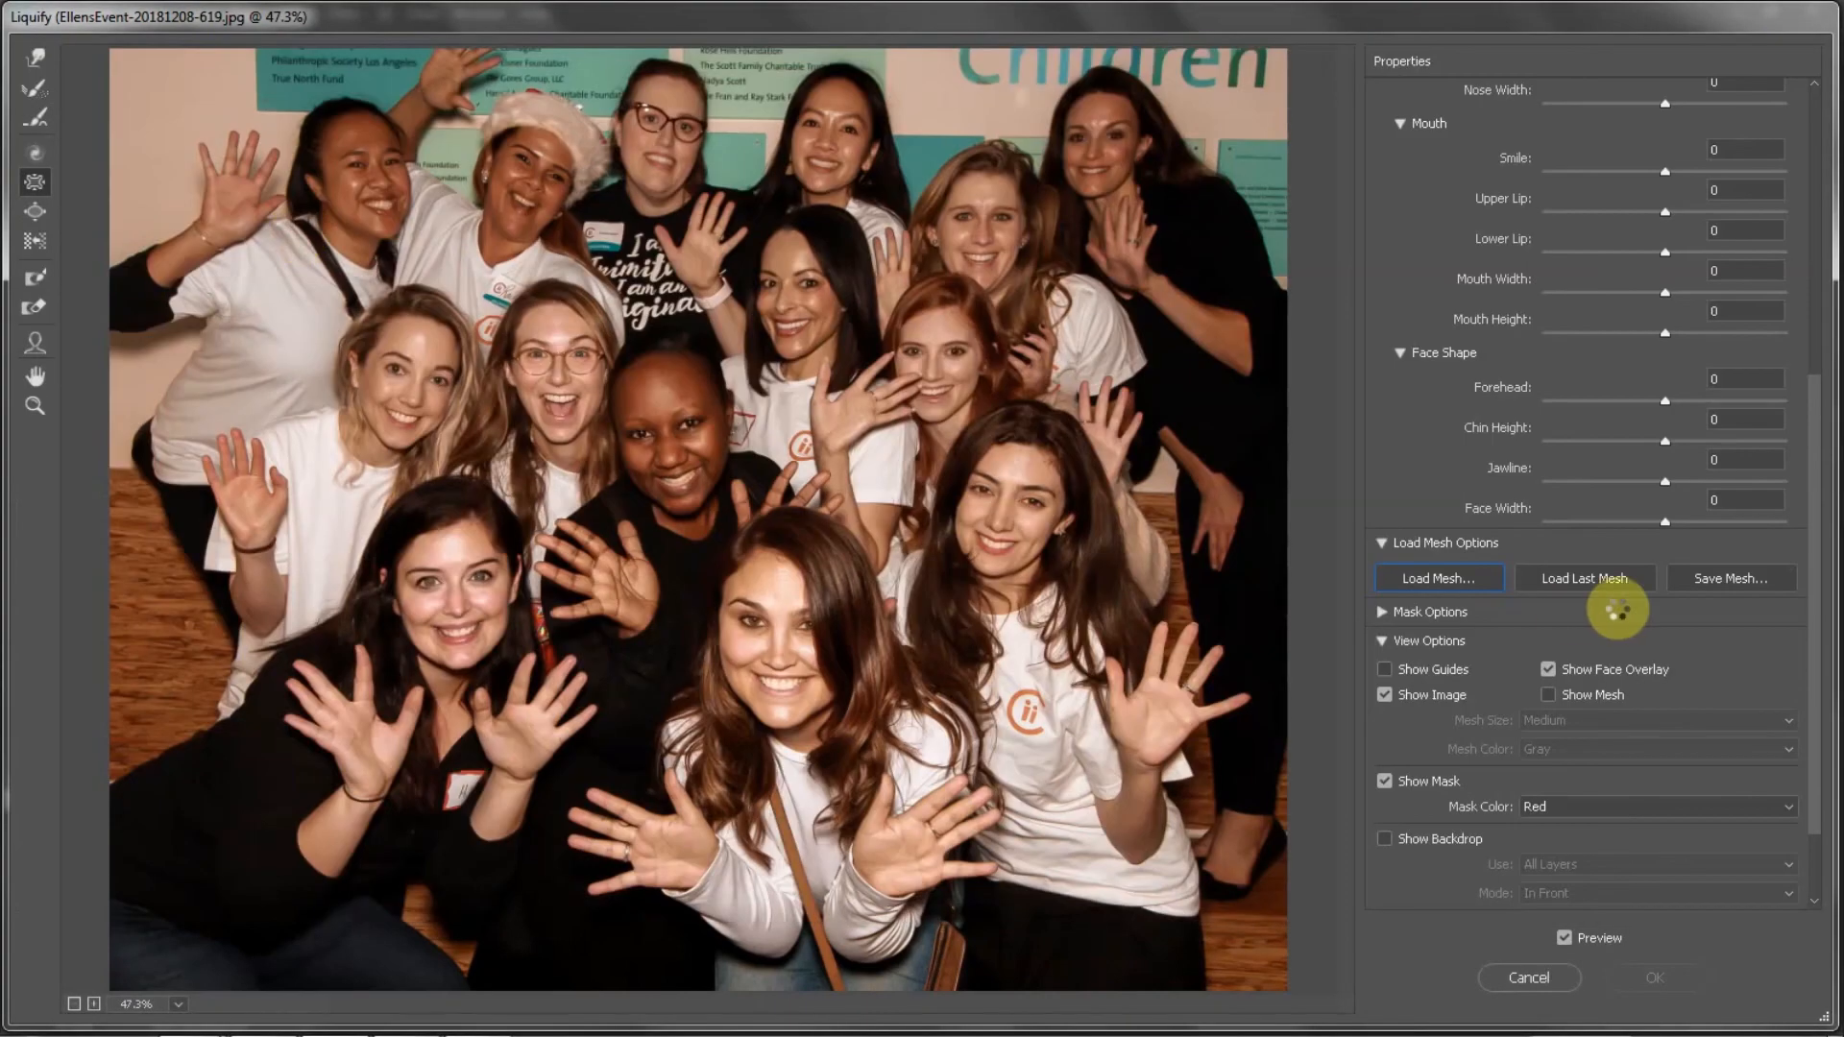
left_click(1633, 977)
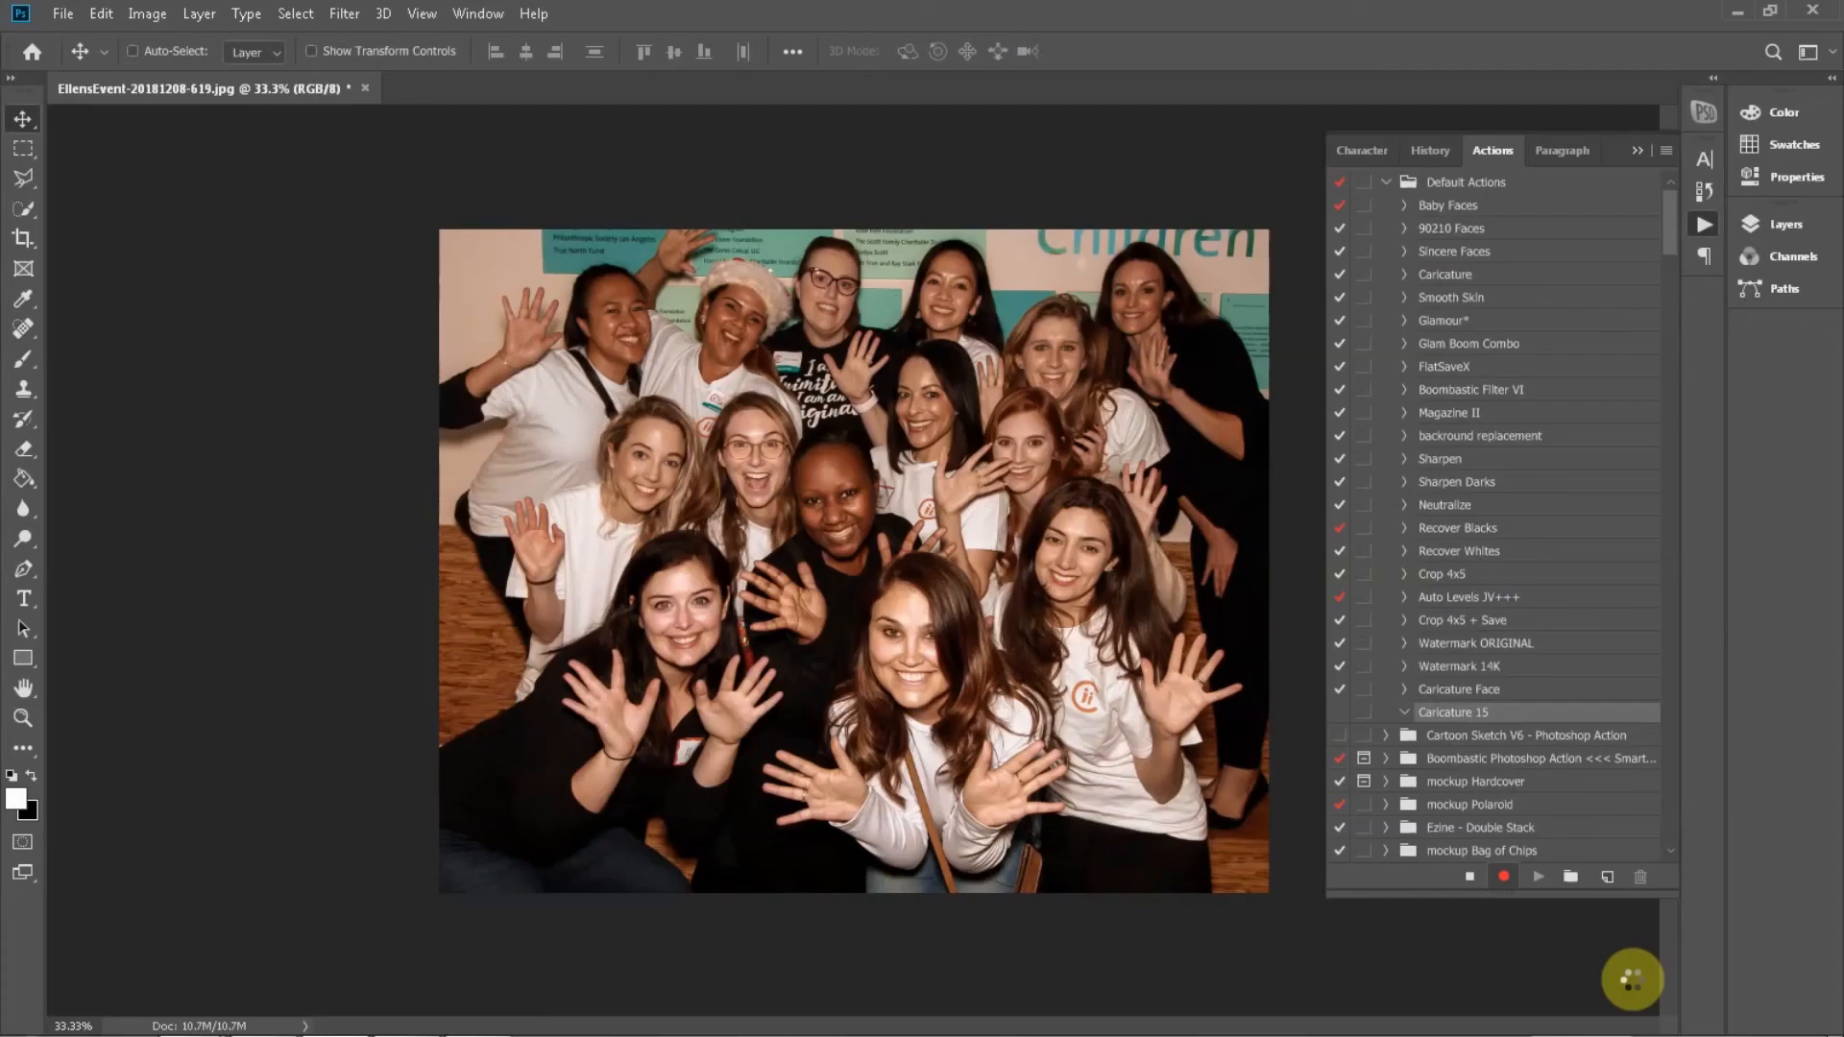
Reapply the last Liquify filter three times, stop recording the Caricature 15 action and collapse its steps
left_click(344, 13)
left_click(356, 40)
key("ctrl+alt+f")
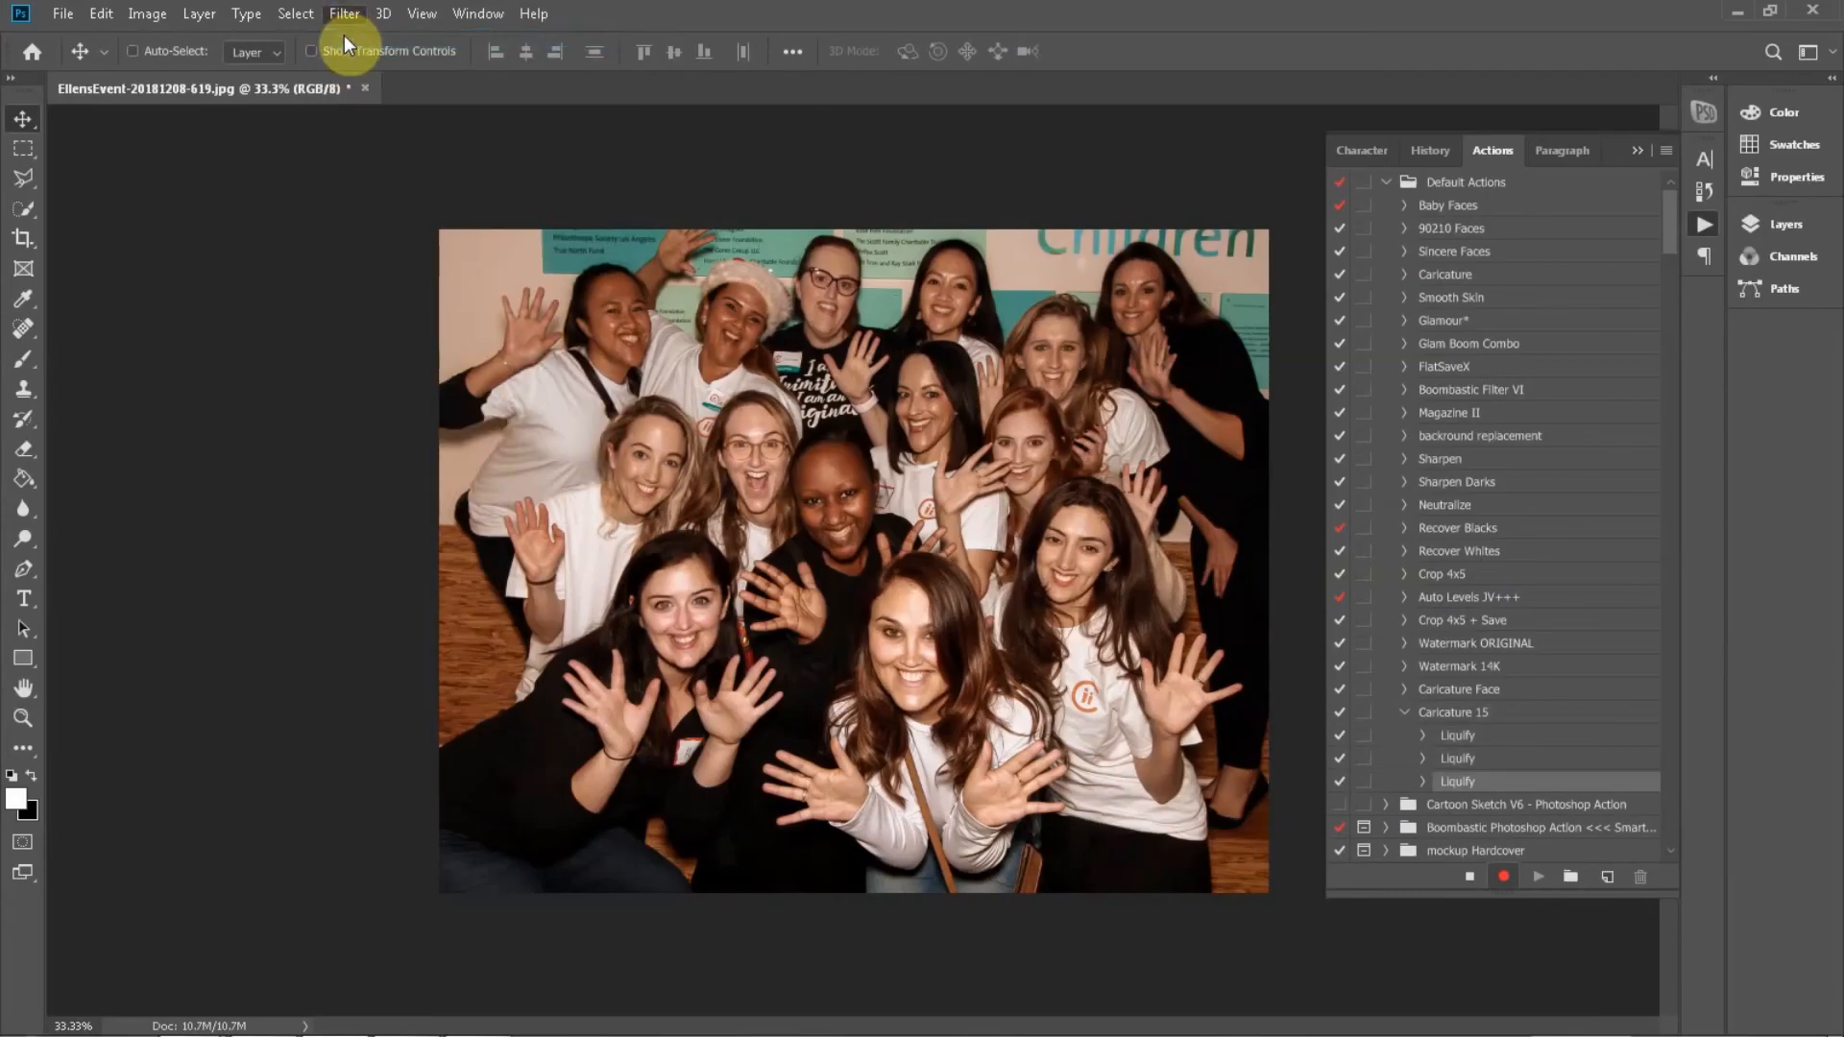
key("ctrl+alt+f")
left_click(1469, 877)
left_click(1405, 713)
Compare the group photo's original snapshot with the last Liquify state up close on several faces
scroll(835, 463, "up", 1)
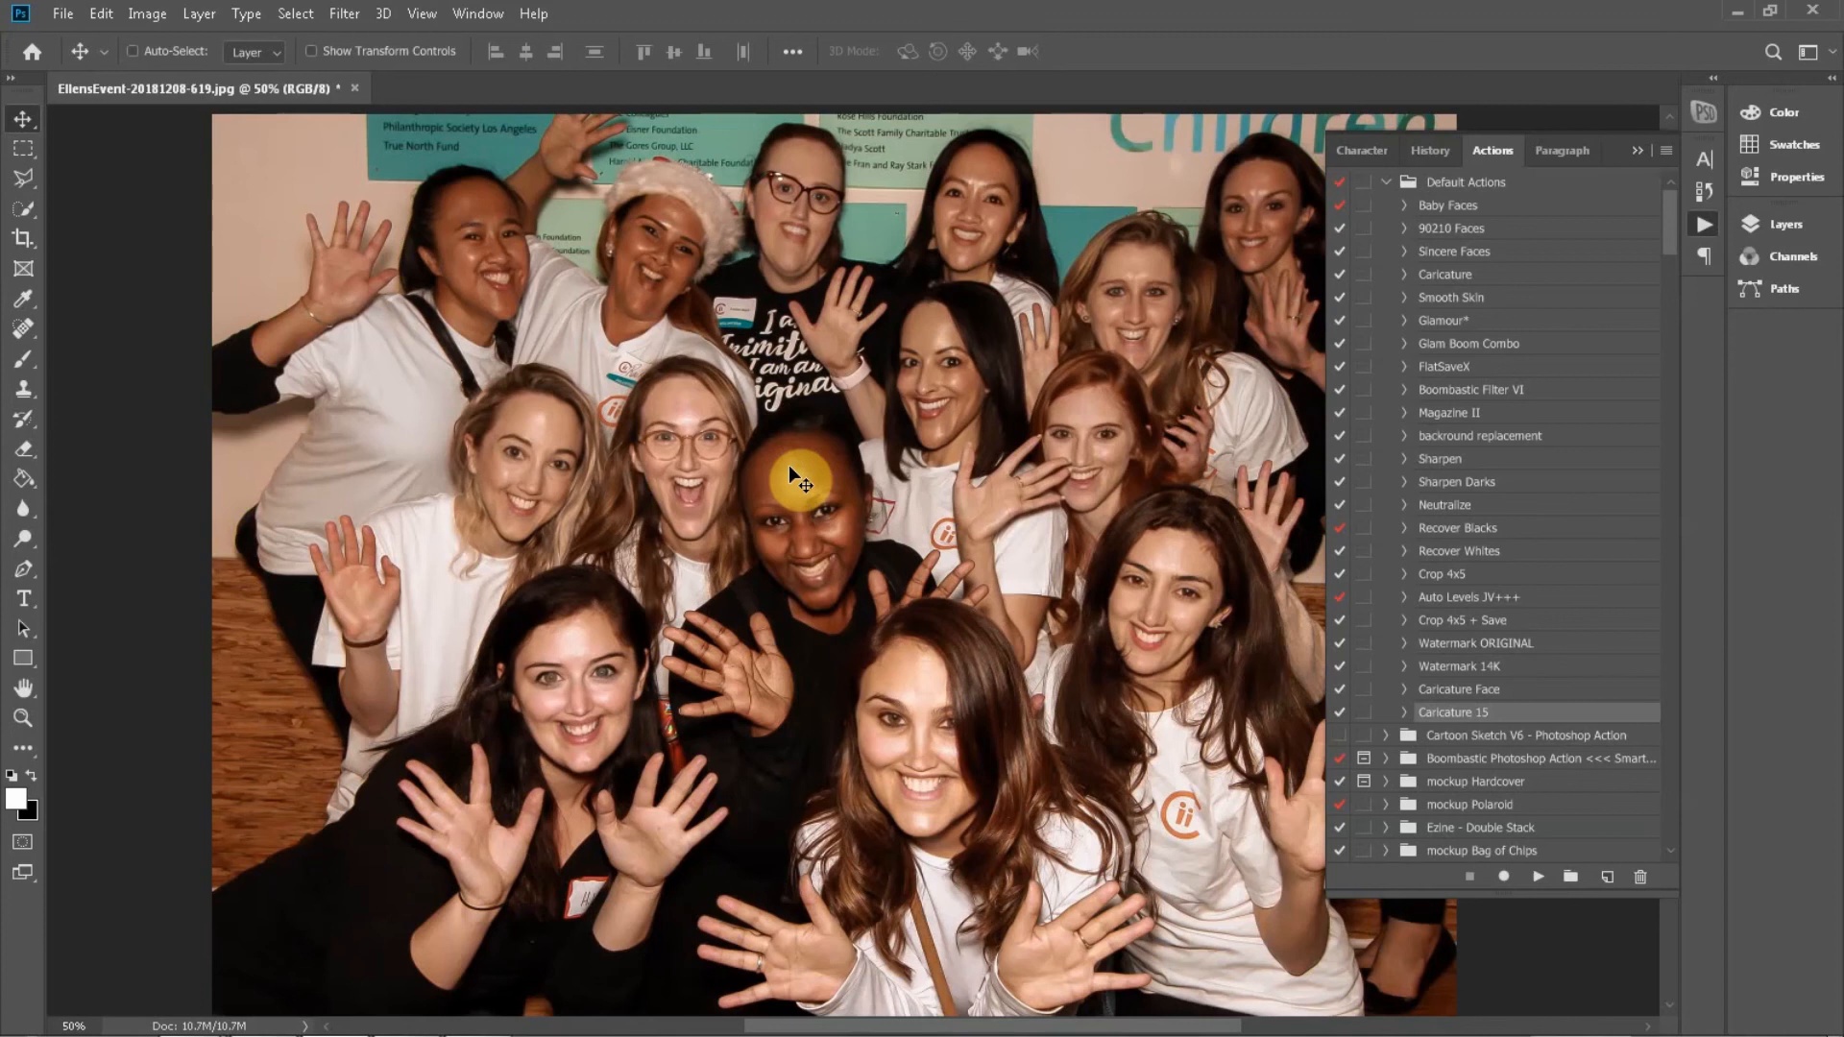
left_click(1461, 300)
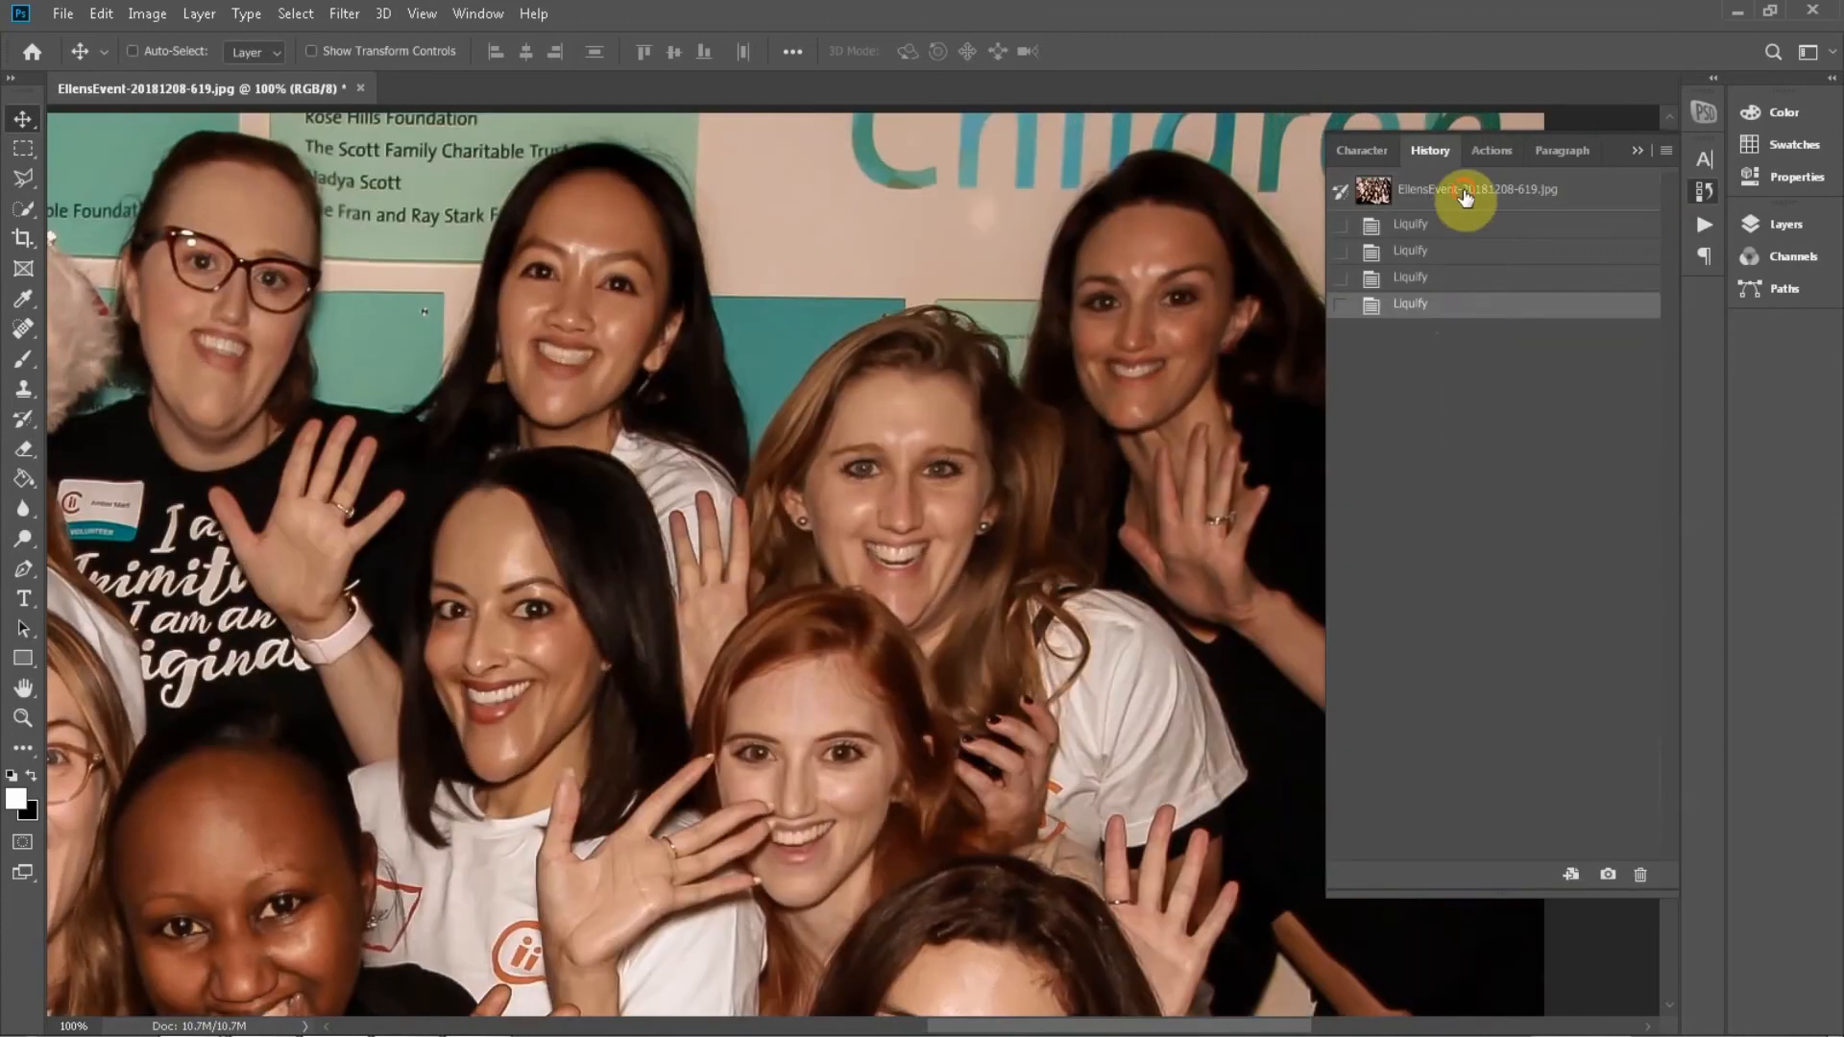
left_click(1464, 197)
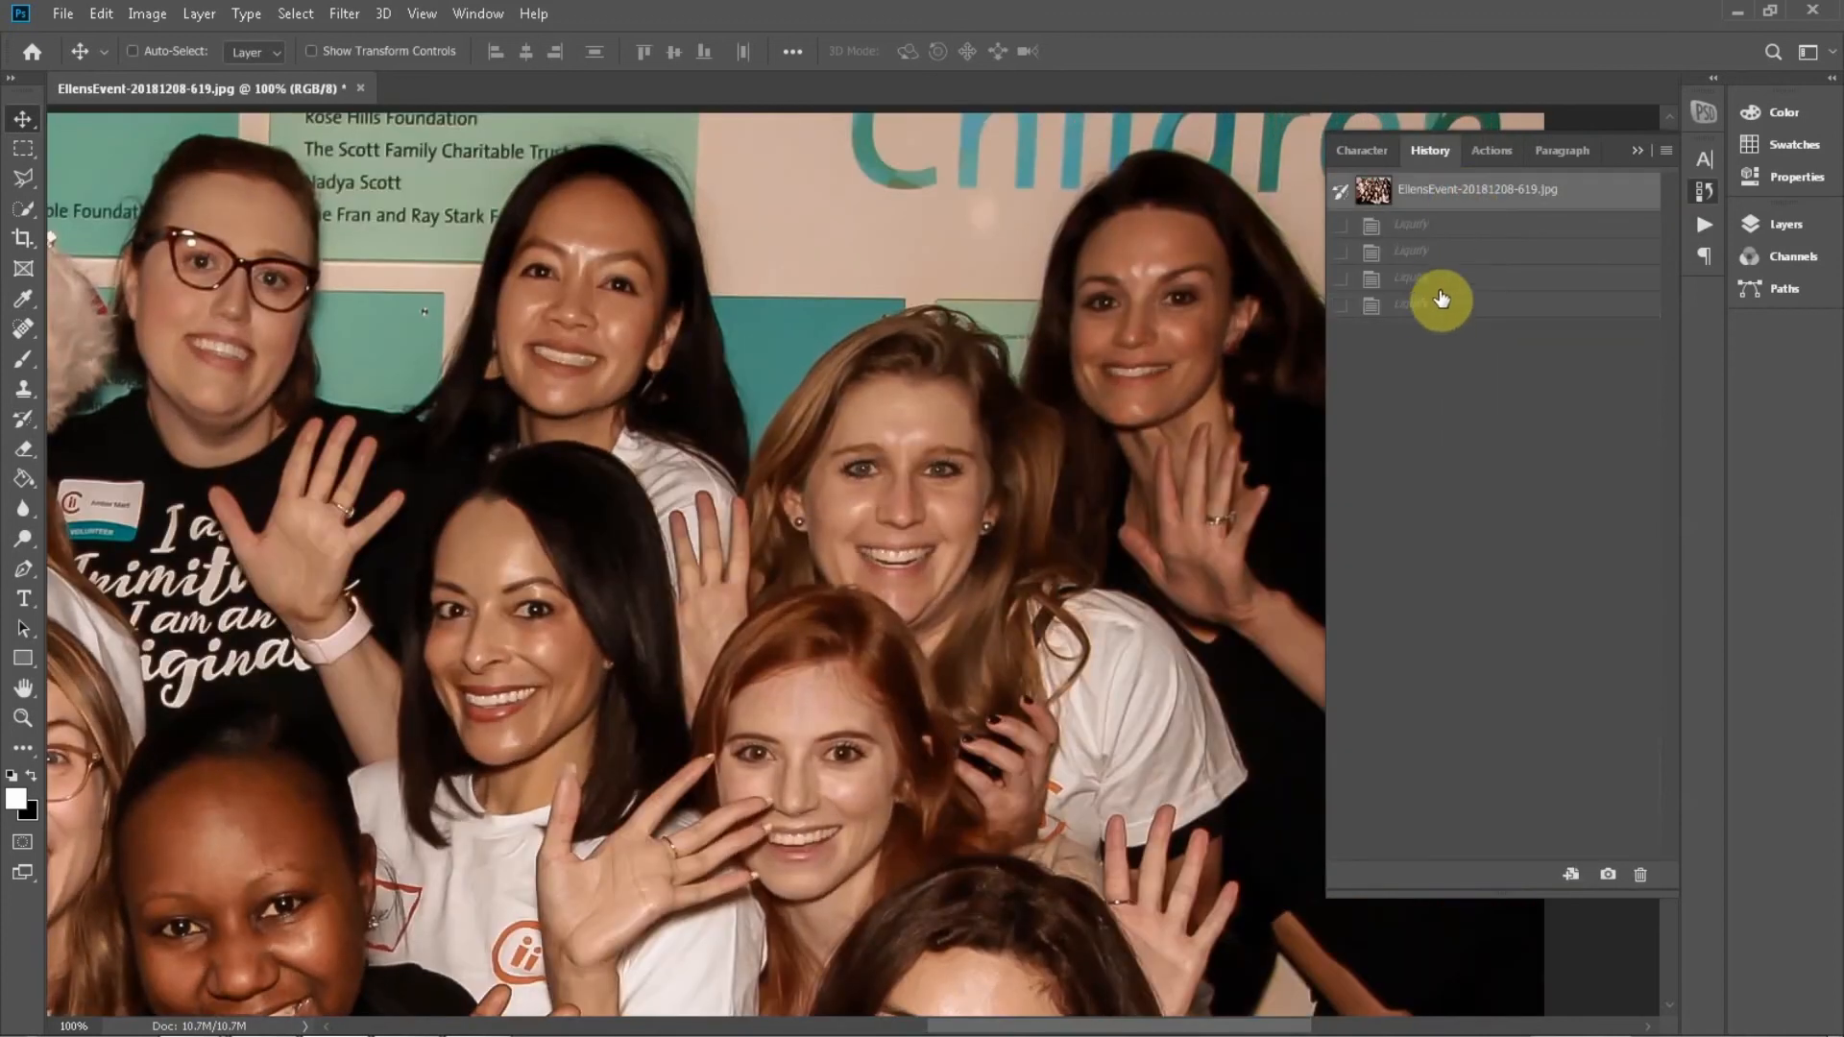
left_click(1431, 304)
left_click(1461, 198)
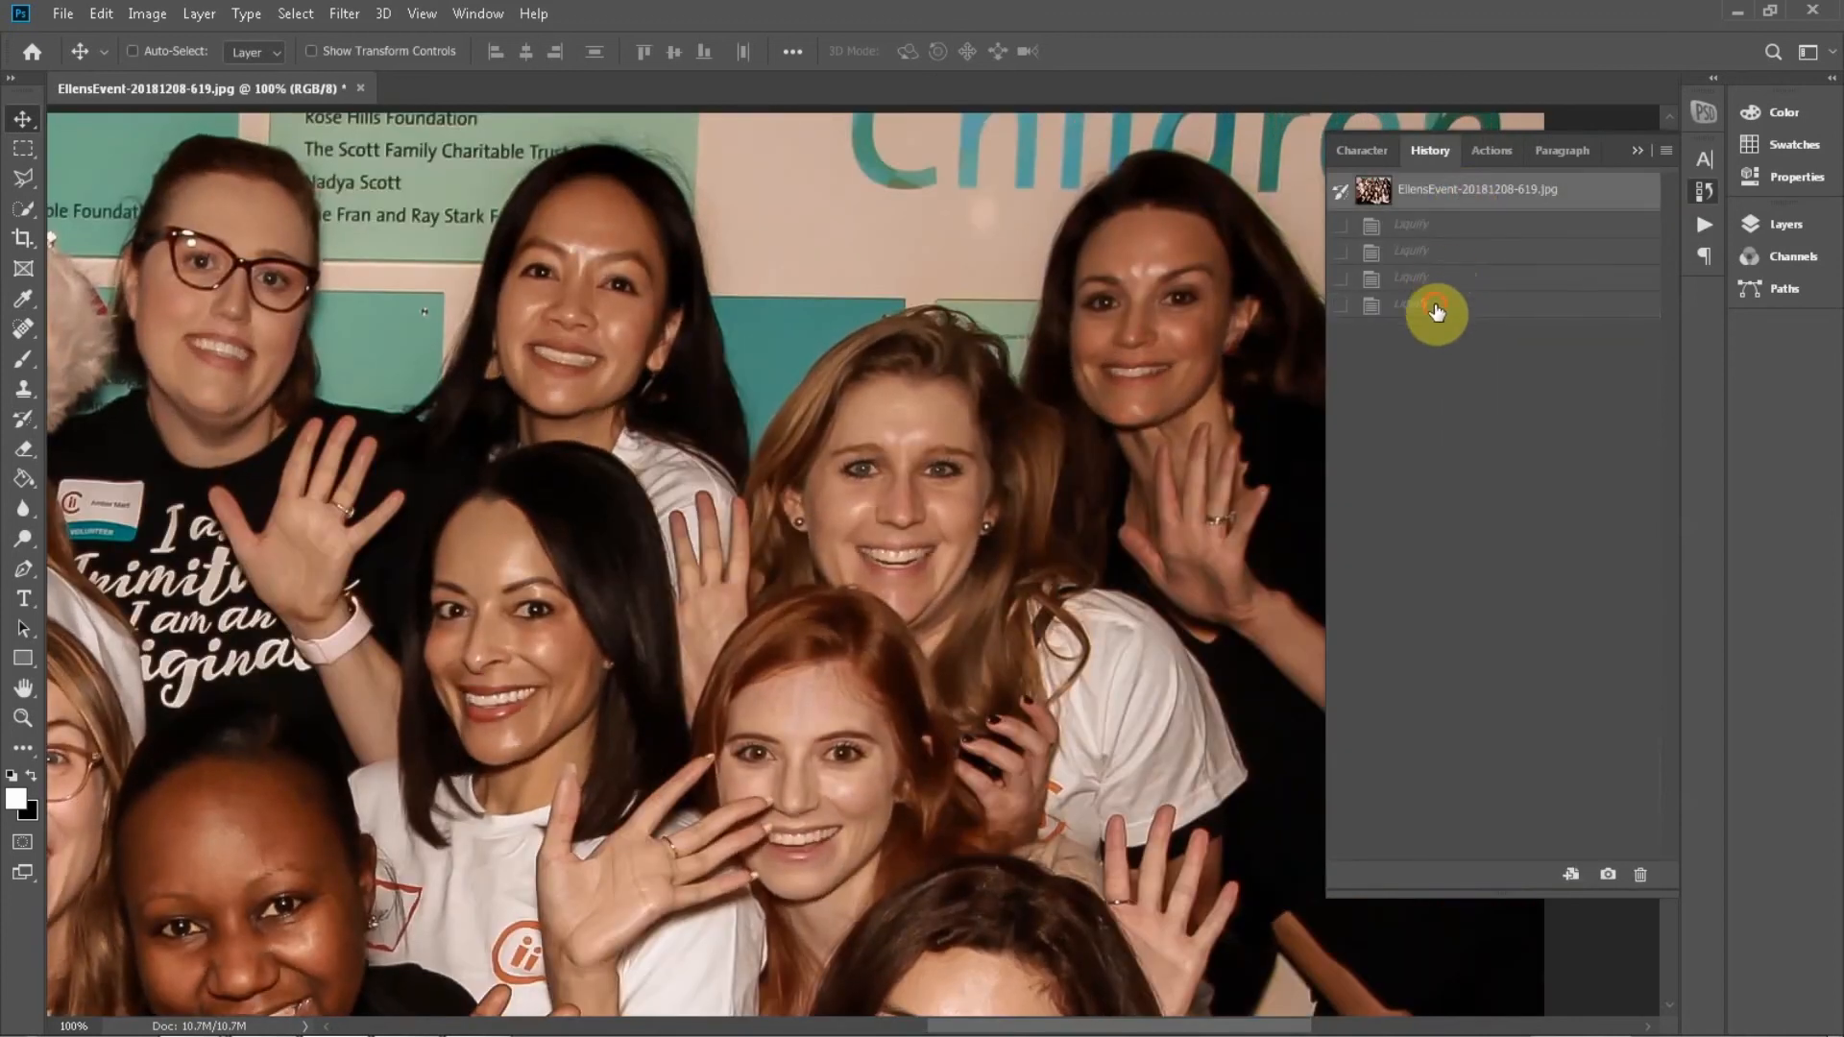
left_click(1431, 304)
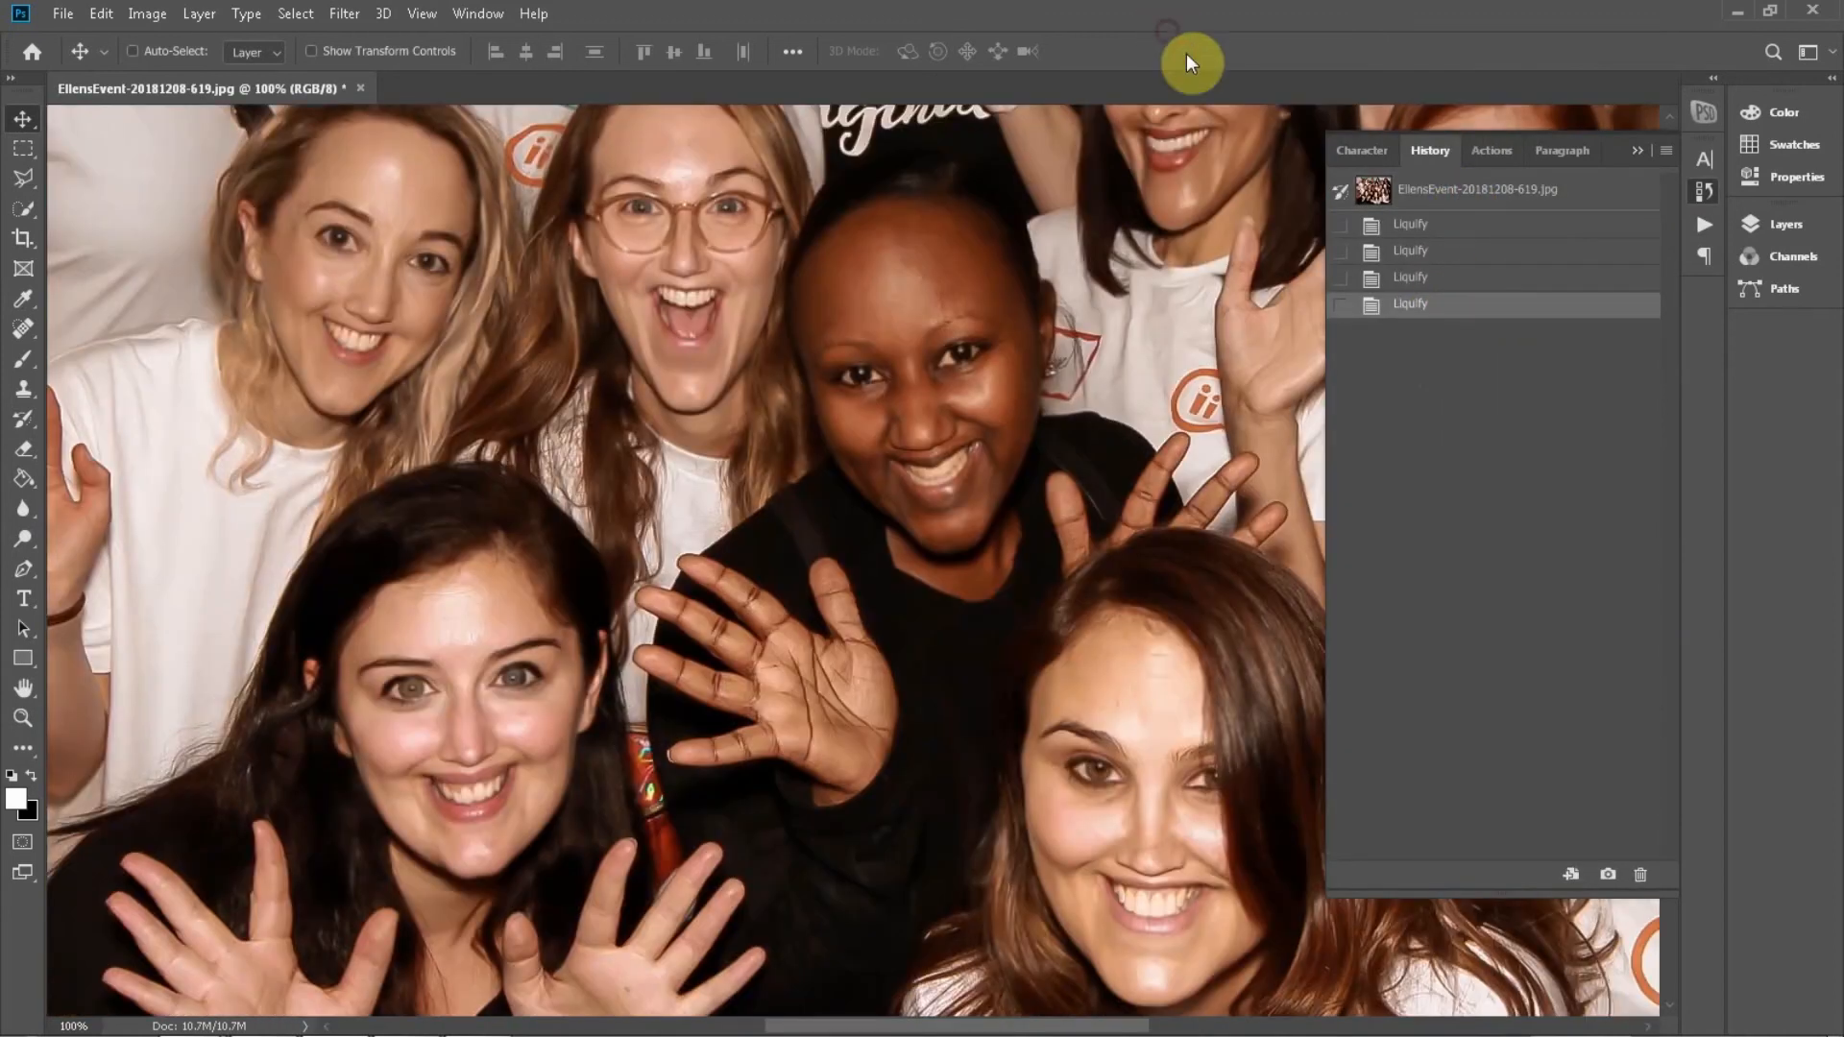
left_click(1476, 204)
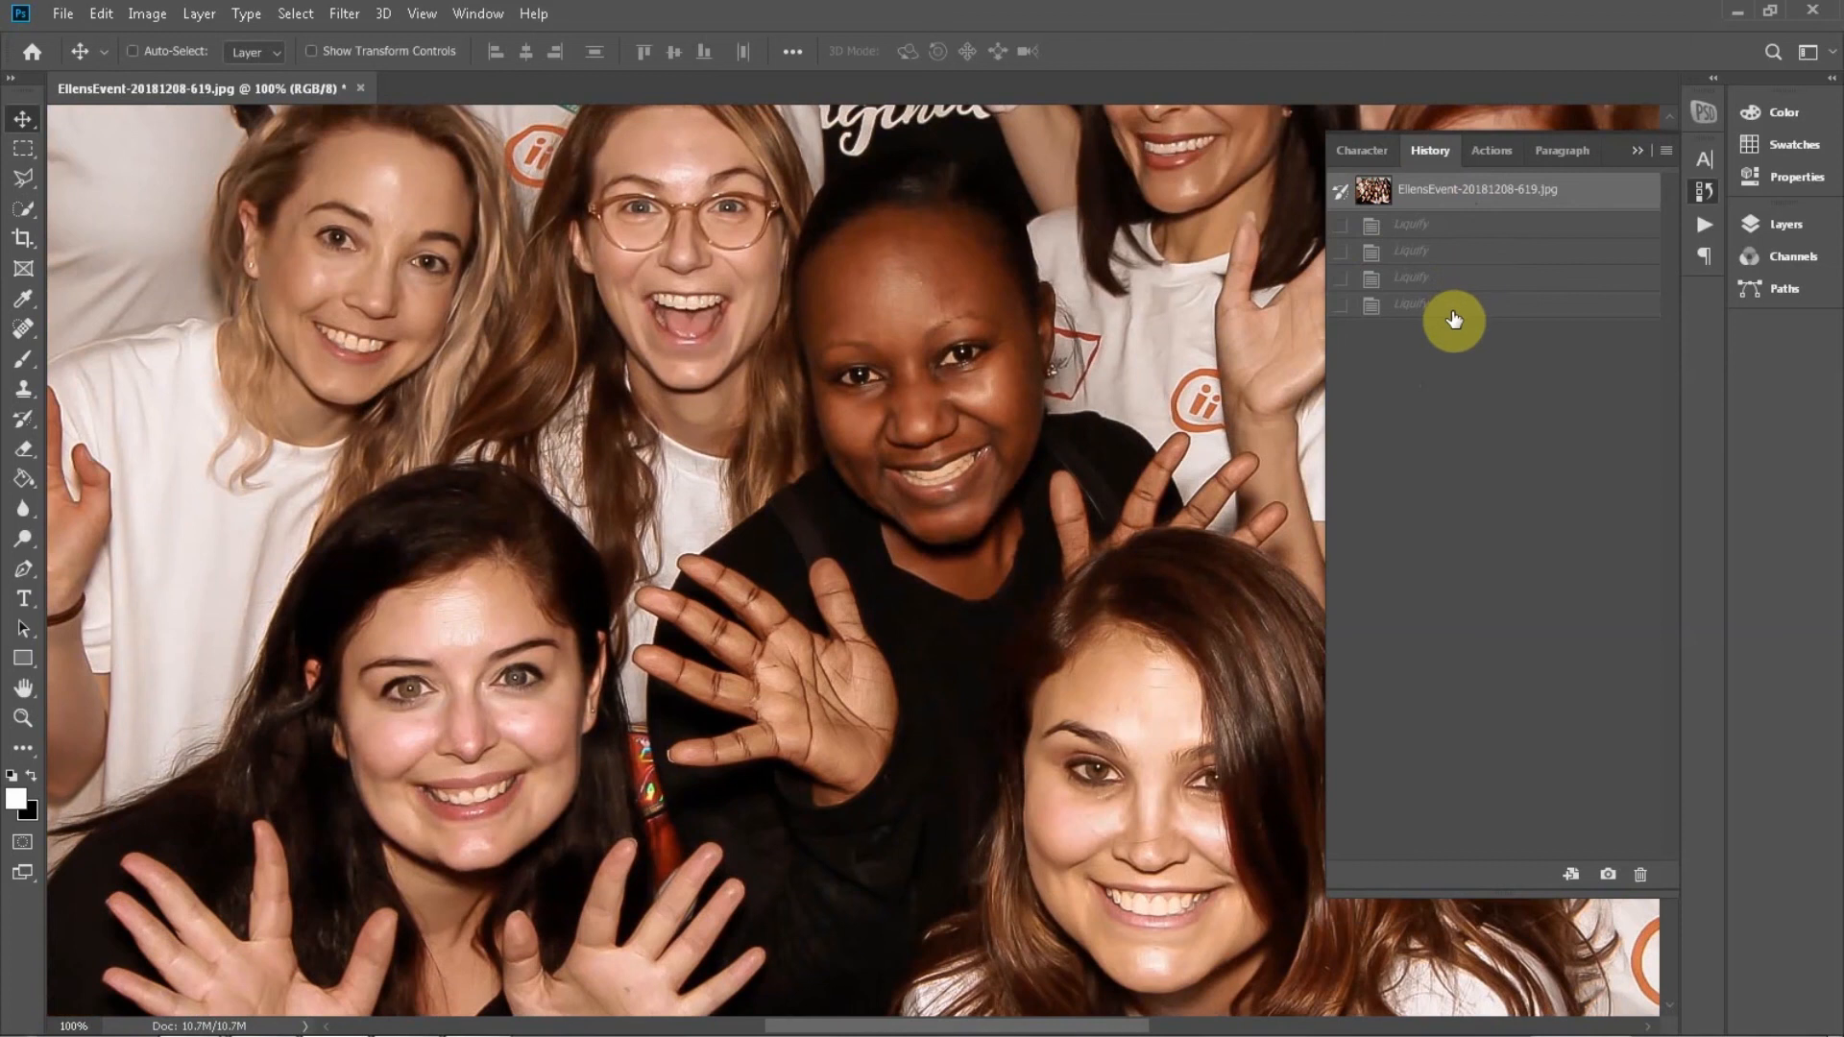
left_click(1452, 305)
left_click(1442, 196)
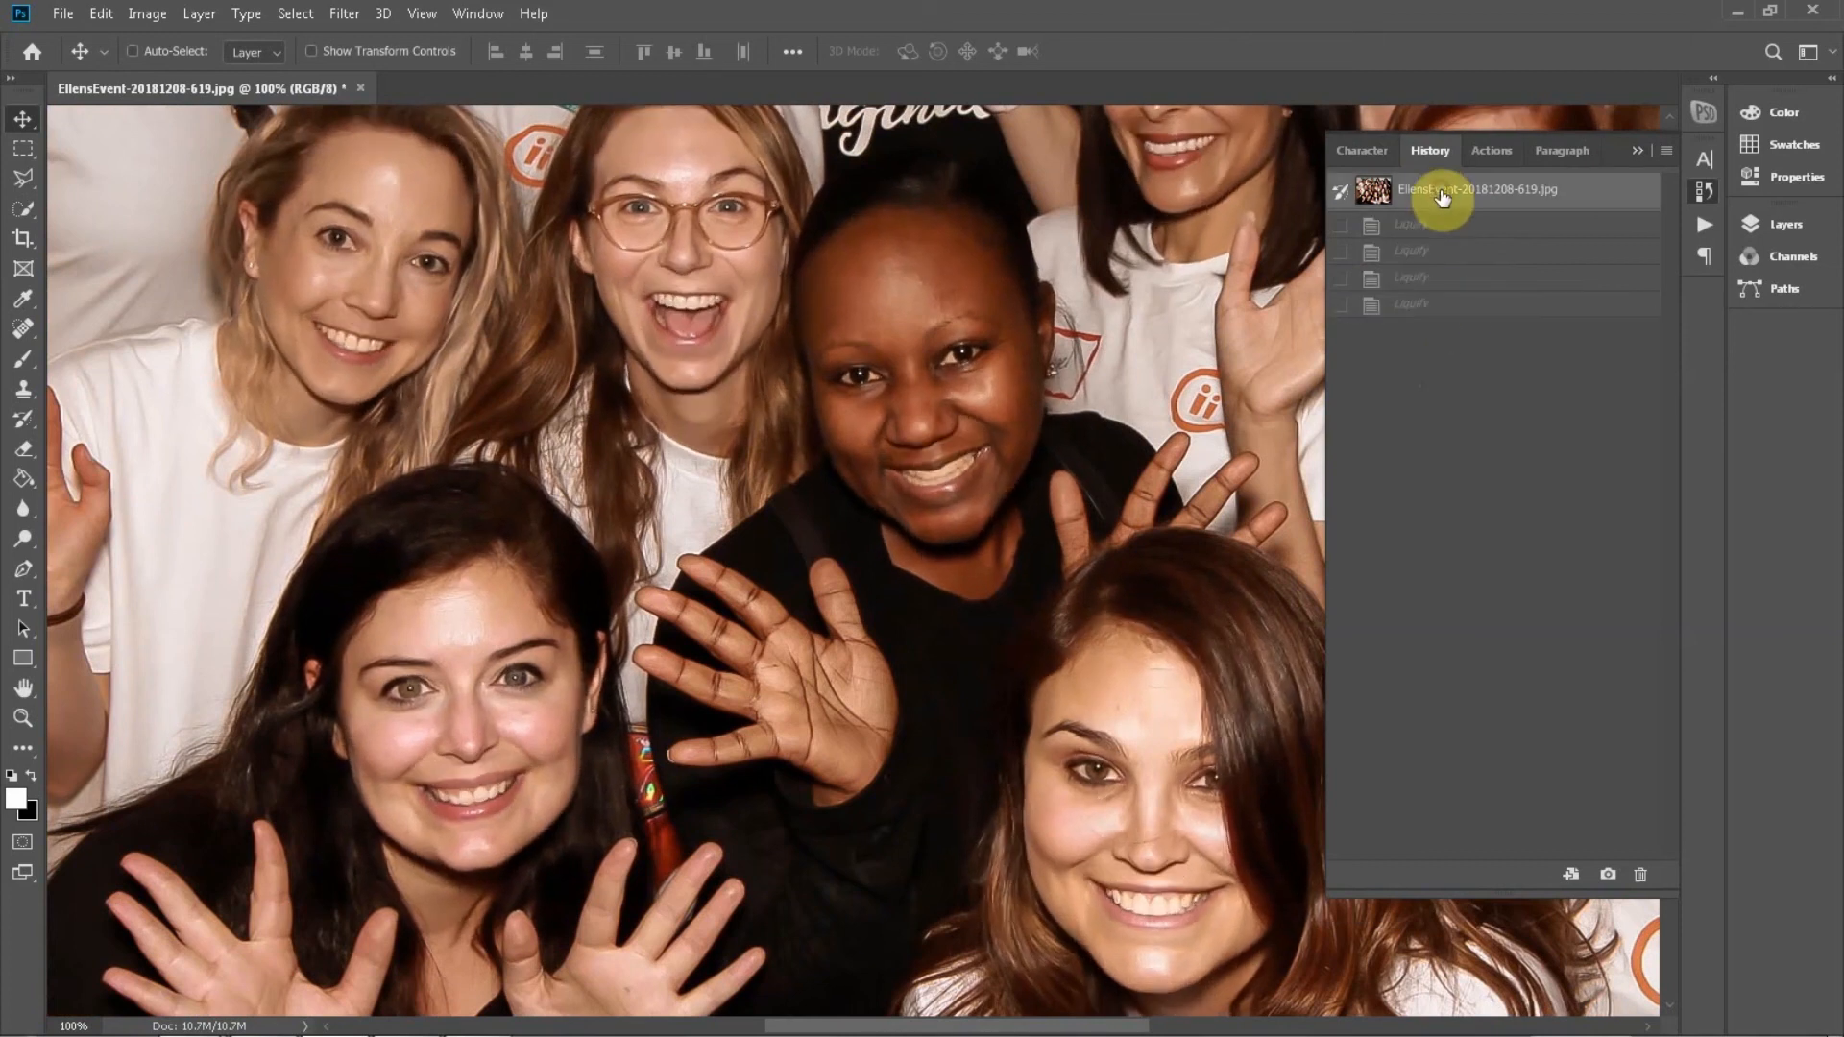